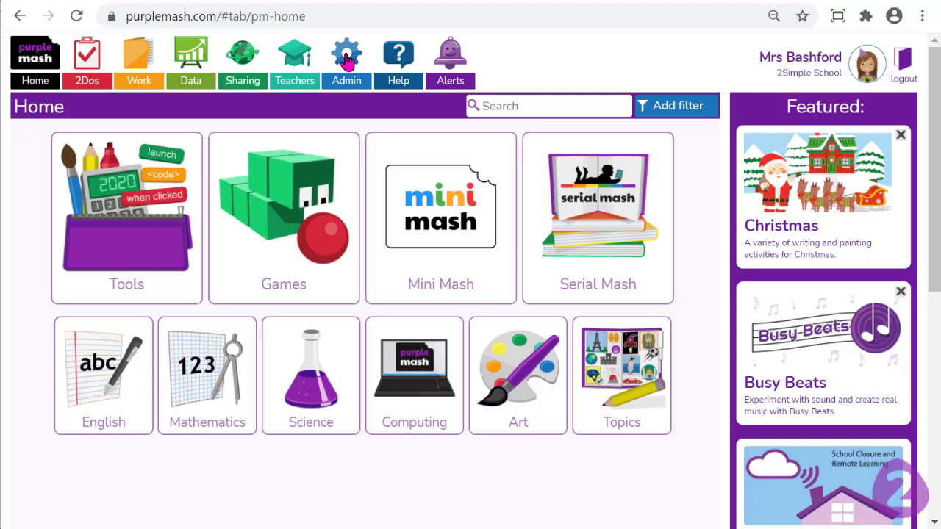
Step: Open the list of groups in the admin area for creating and managing users
{"action": "left_click", "coordinate": [347, 60]}
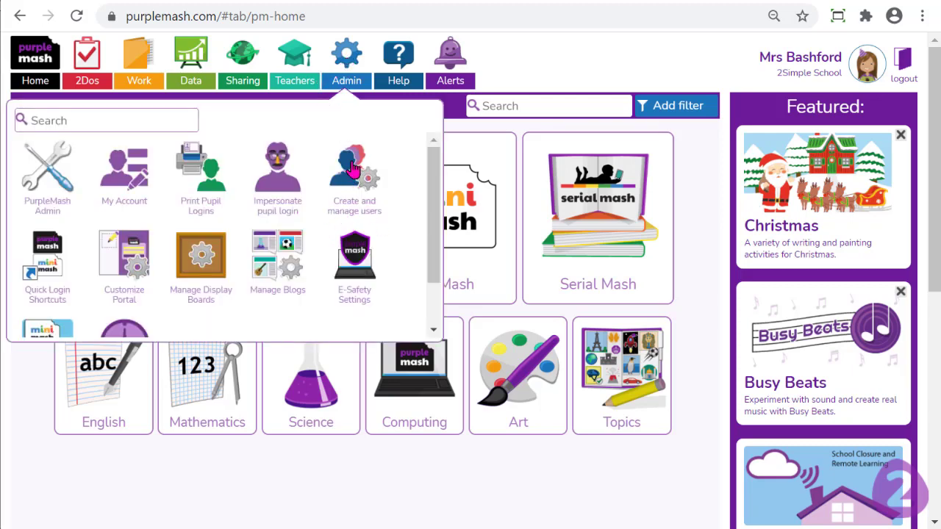
{"action": "left_click", "coordinate": [351, 166]}
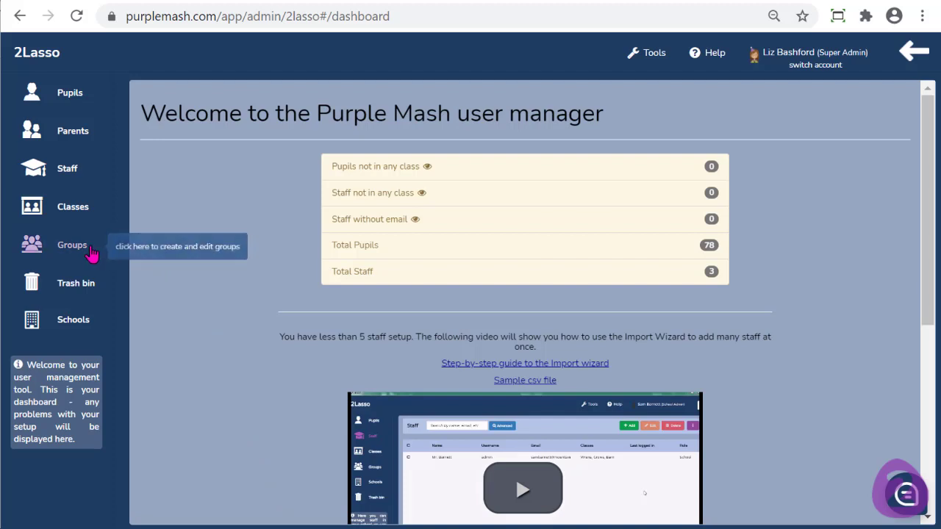
{"action": "left_click", "coordinate": [64, 247]}
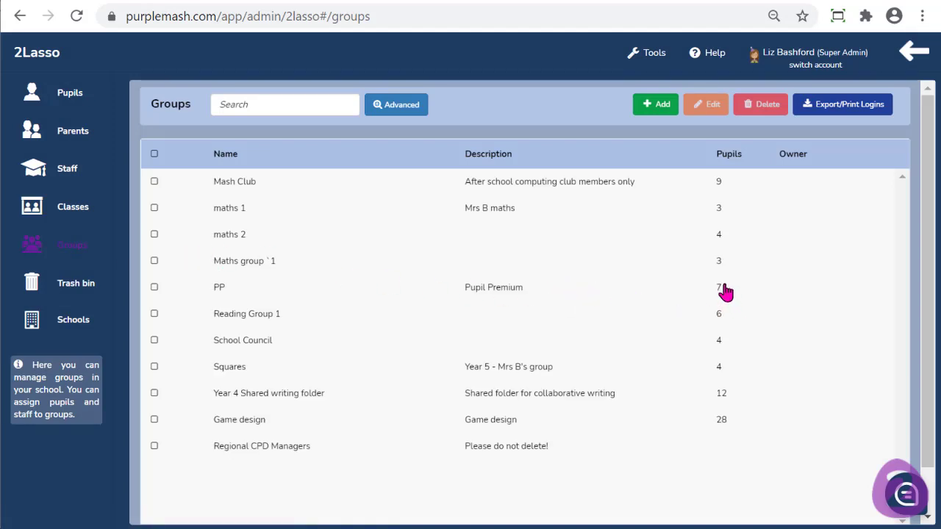
Step: Start a new group named "Homework Group 1" with the description "Year 1 autumn homework"
{"action": "left_click", "coordinate": [671, 114]}
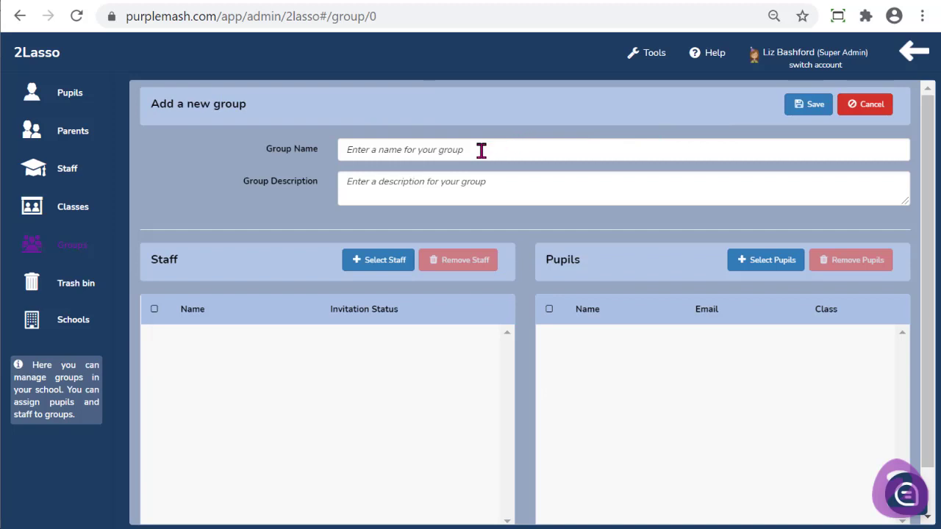
{"action": "left_click", "coordinate": [481, 152]}
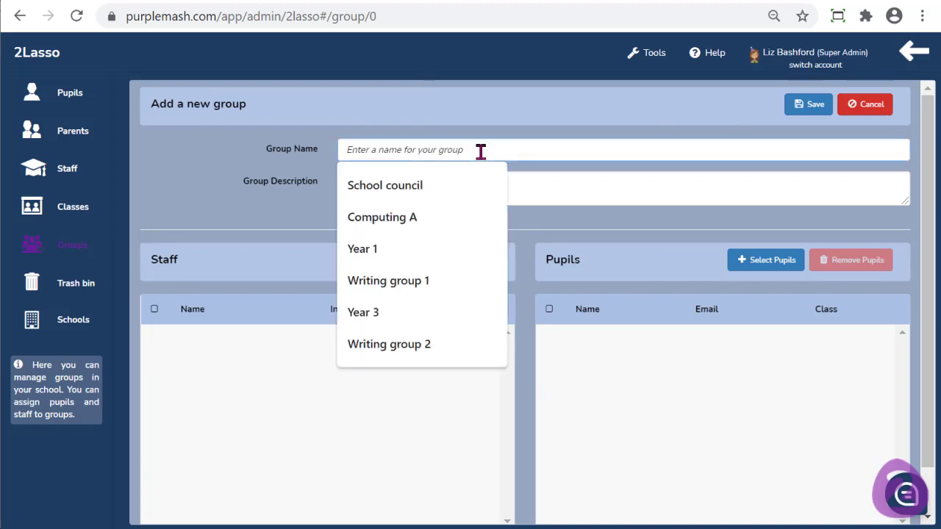
{"action": "type", "text": "Homework Group 1"}
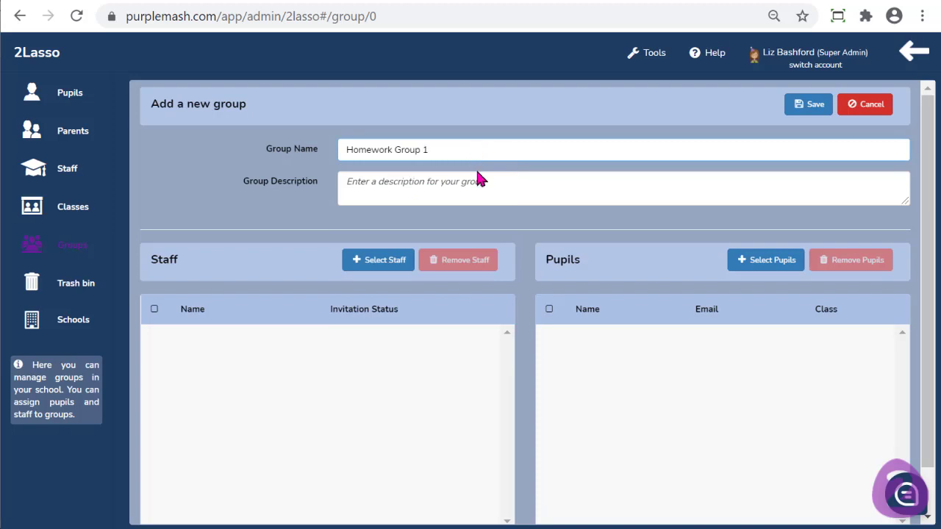
{"action": "left_click", "coordinate": [481, 189]}
{"action": "type", "text": "Year 1 autumn homework"}
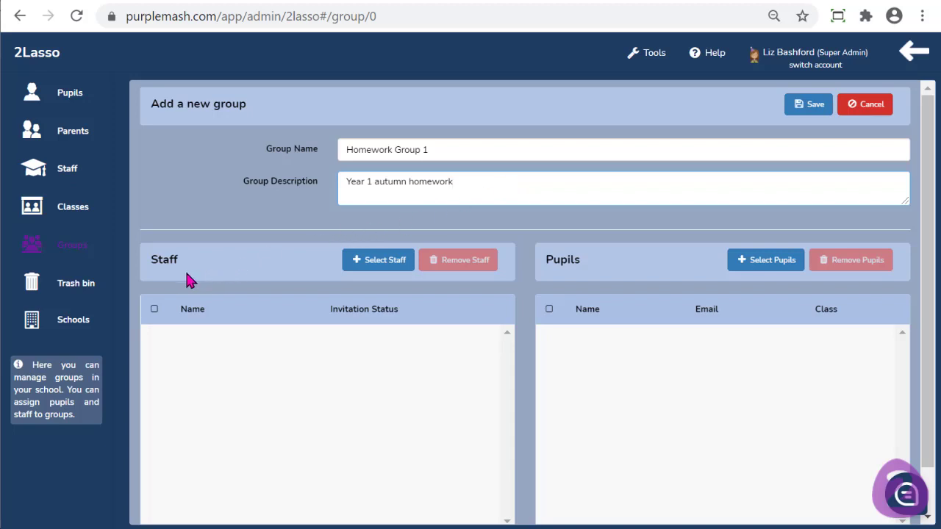
Step: Assign the first listed School Admin staff member to the new group
{"action": "left_click", "coordinate": [389, 270]}
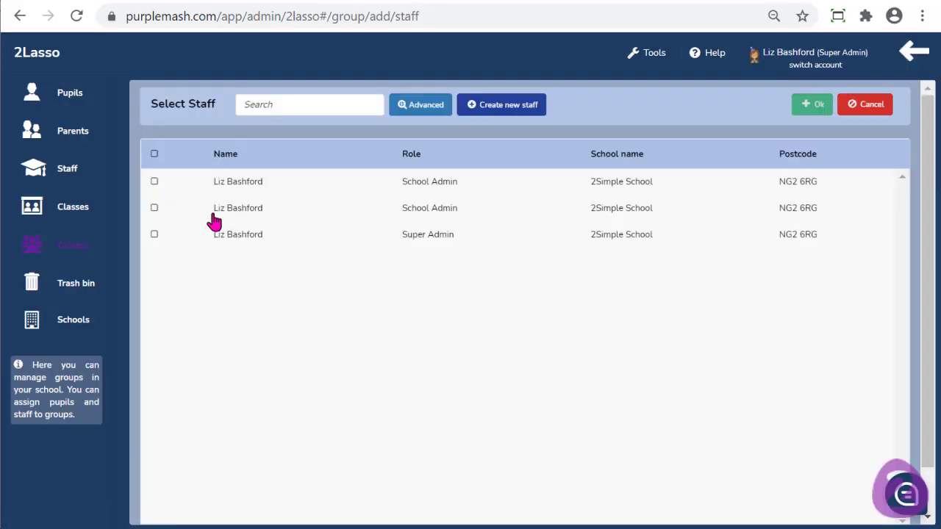
{"action": "left_click", "coordinate": [189, 184]}
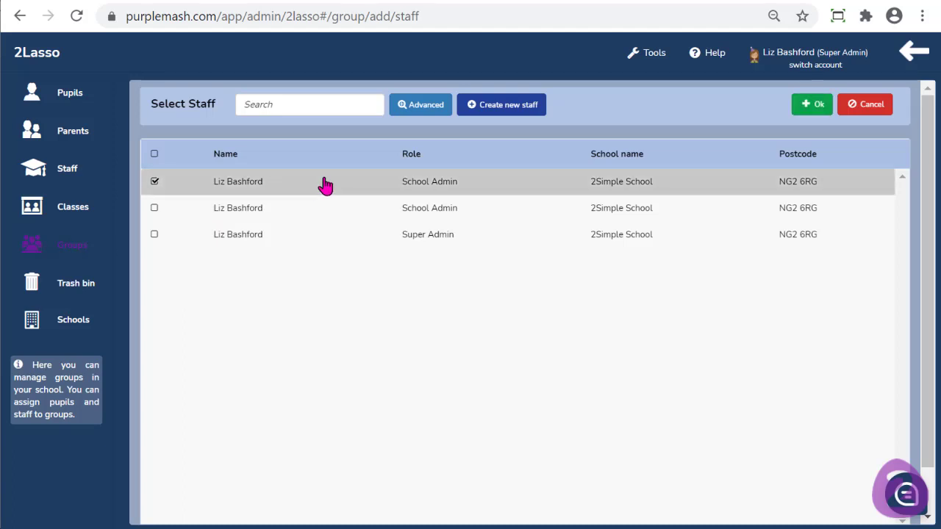
{"action": "left_click", "coordinate": [799, 105]}
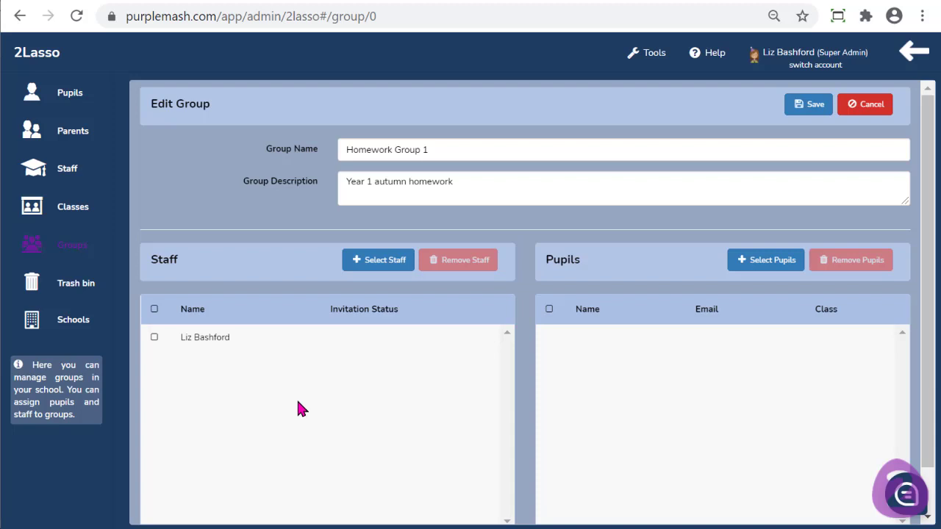
Step: Open the pupil selection for the group and sort it by class name, followed by reverse alphabetical order of pupil name
{"action": "left_click", "coordinate": [760, 277]}
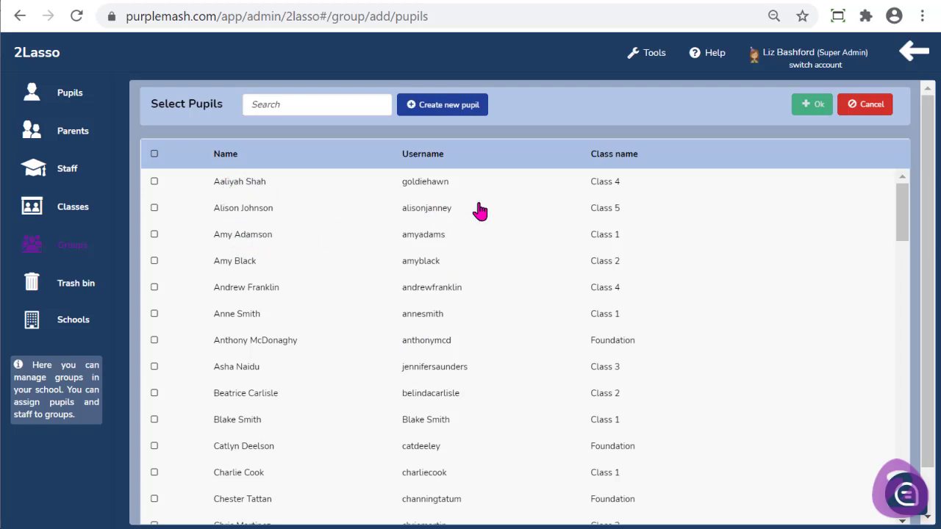
{"action": "left_click", "coordinate": [630, 161]}
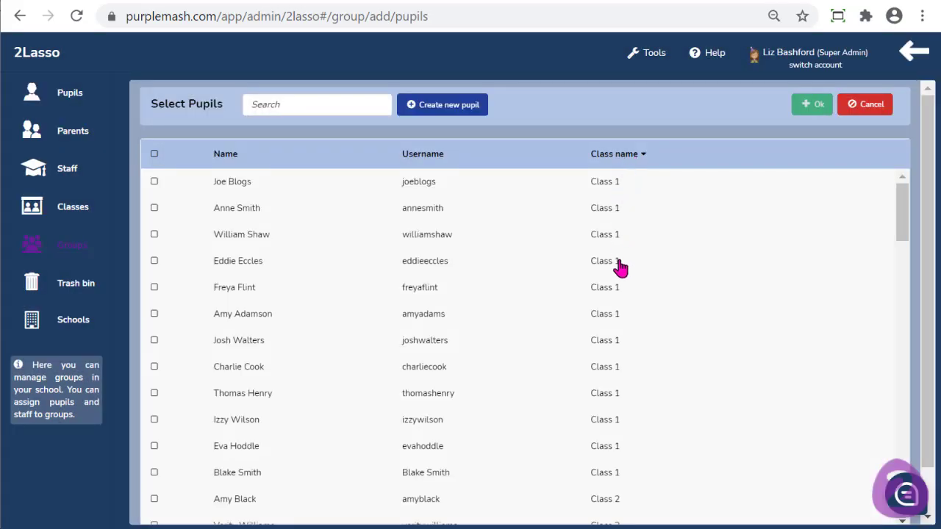
{"action": "left_click", "coordinate": [231, 160]}
{"action": "left_click", "coordinate": [234, 159]}
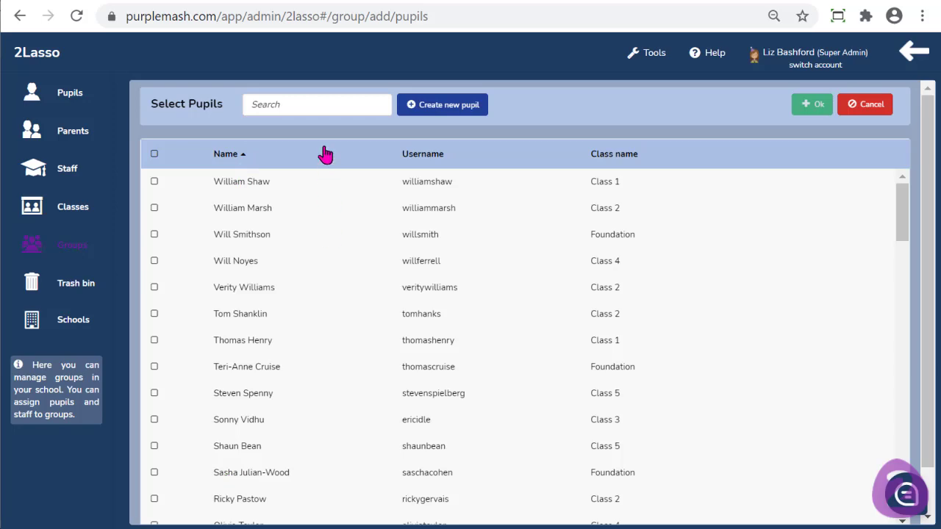
Step: Search the pupils for "fre" and add the matching Class 1 pupil to the group
{"action": "left_click", "coordinate": [330, 103]}
{"action": "type", "text": "fre"}
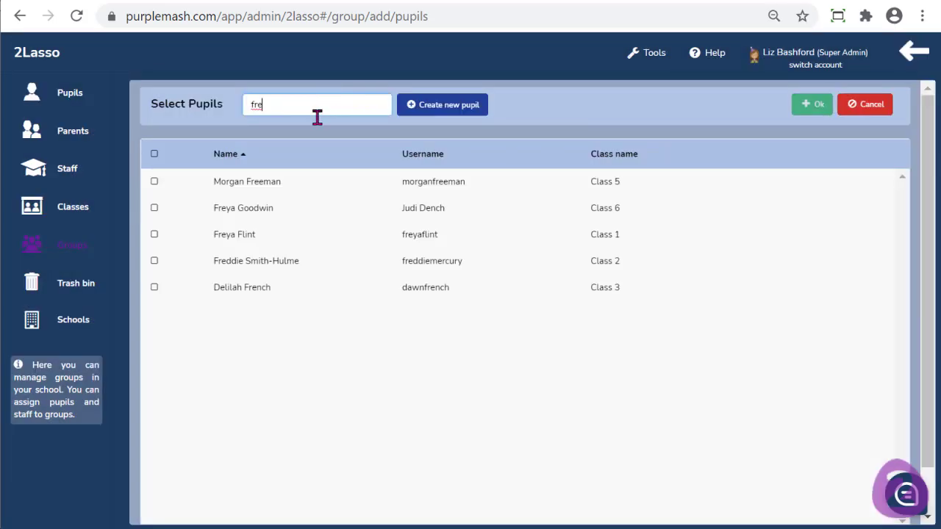
{"action": "left_click", "coordinate": [252, 235]}
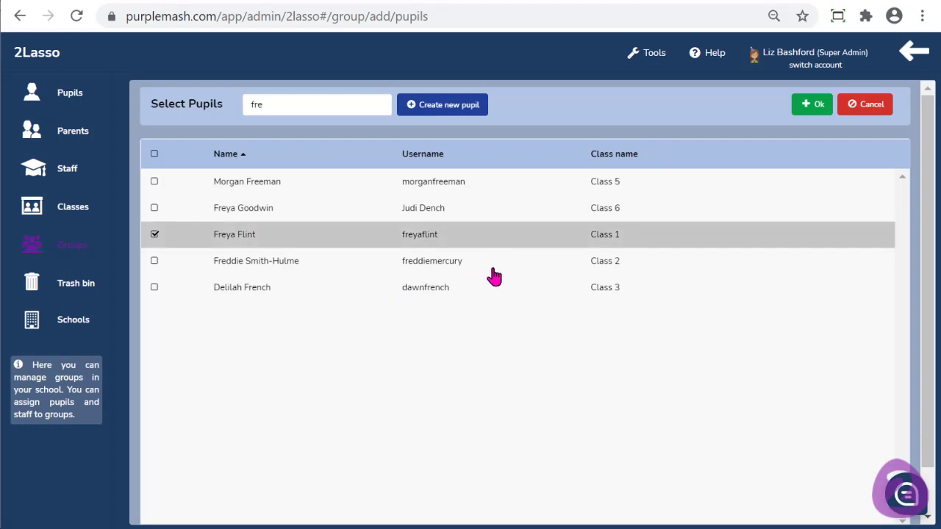
{"action": "left_click", "coordinate": [812, 104]}
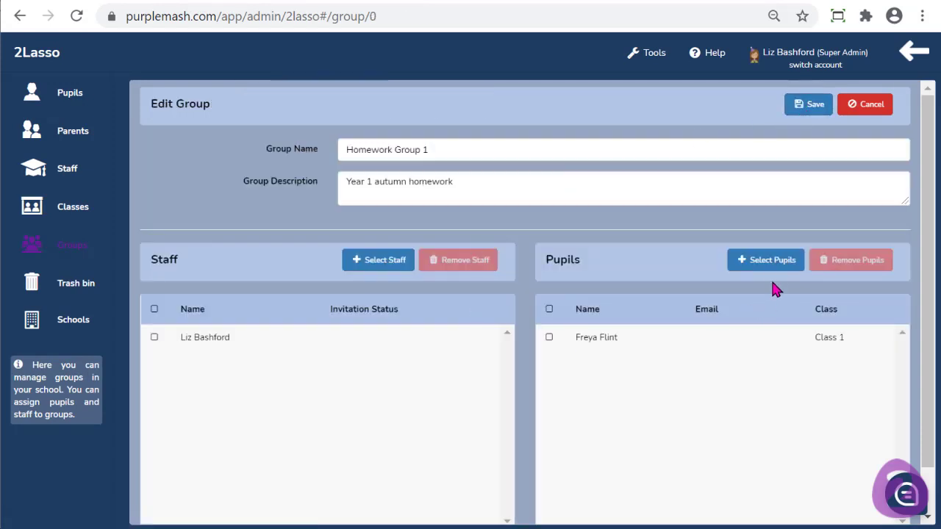
Step: Sort the available pupils by class name and add four more Class 1 pupils and one Class 2 pupil to the group
{"action": "left_click", "coordinate": [770, 281]}
{"action": "left_click", "coordinate": [601, 158]}
{"action": "left_click", "coordinate": [604, 263]}
{"action": "left_click", "coordinate": [602, 292]}
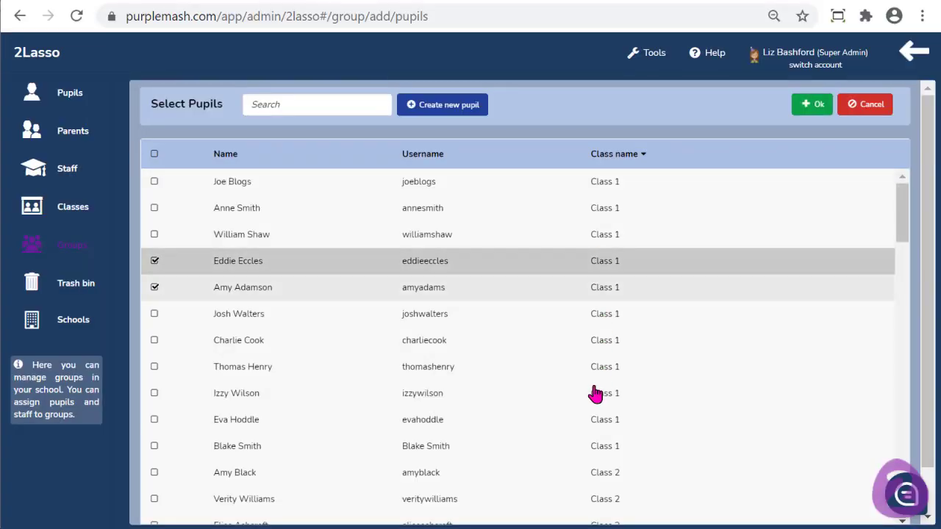
{"action": "left_click", "coordinate": [605, 340]}
{"action": "left_click", "coordinate": [610, 419]}
{"action": "left_click", "coordinate": [615, 474]}
{"action": "left_click", "coordinate": [810, 108]}
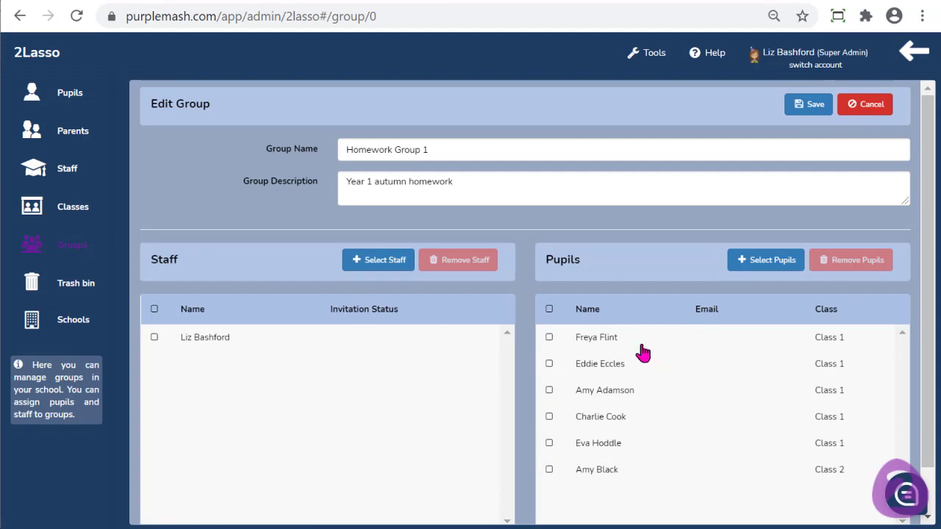
Step: Save the homework group and leave the user manager for the Purple Mash home page
{"action": "left_click", "coordinate": [807, 104]}
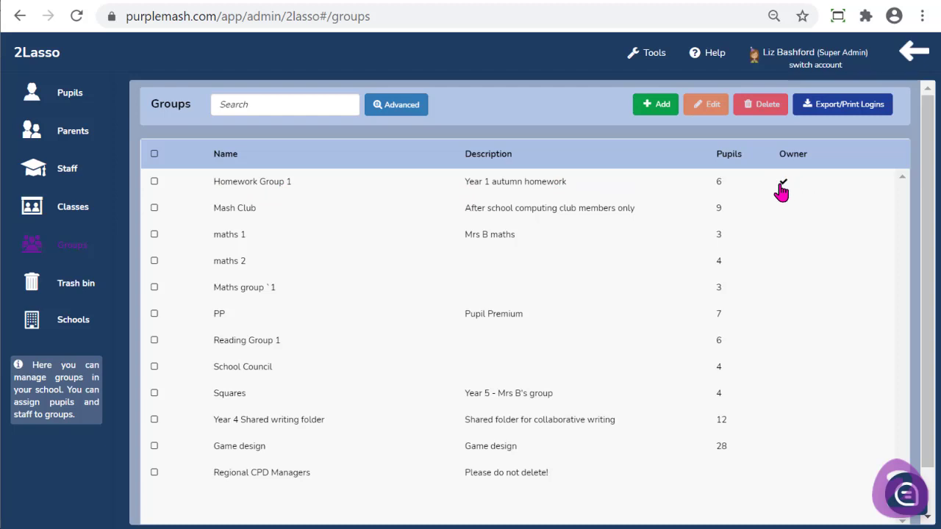
{"action": "left_click", "coordinate": [914, 50]}
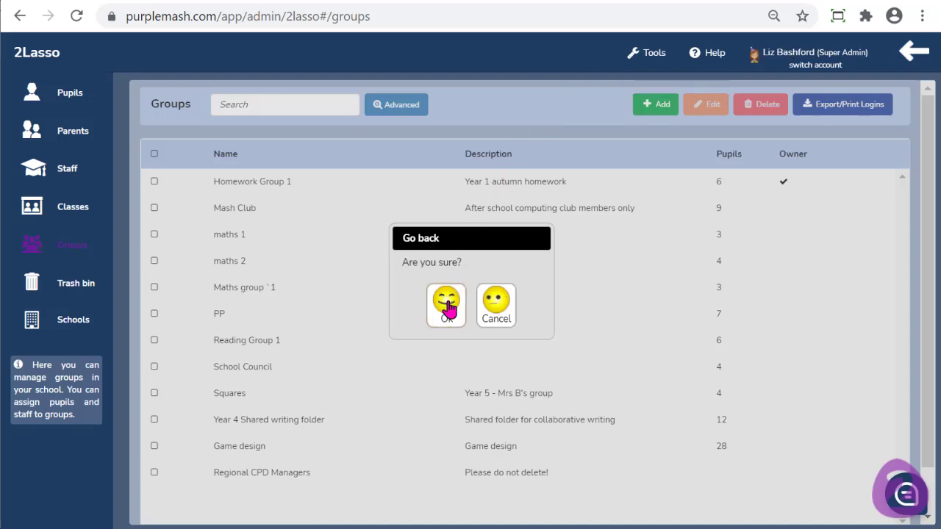
{"action": "left_click", "coordinate": [447, 307]}
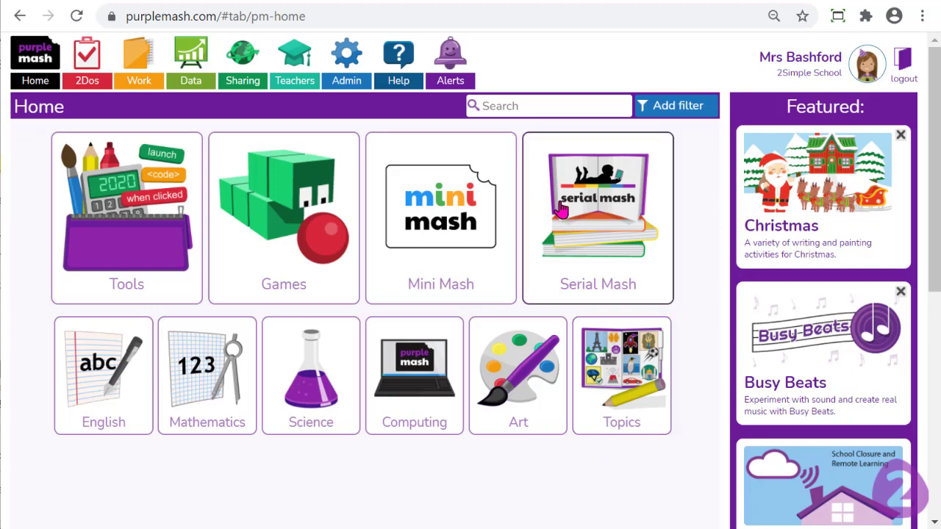
Step: Search the site's resources for "vikings" and open the Vikings folder
{"action": "left_click", "coordinate": [524, 105]}
{"action": "type", "text": "v"}
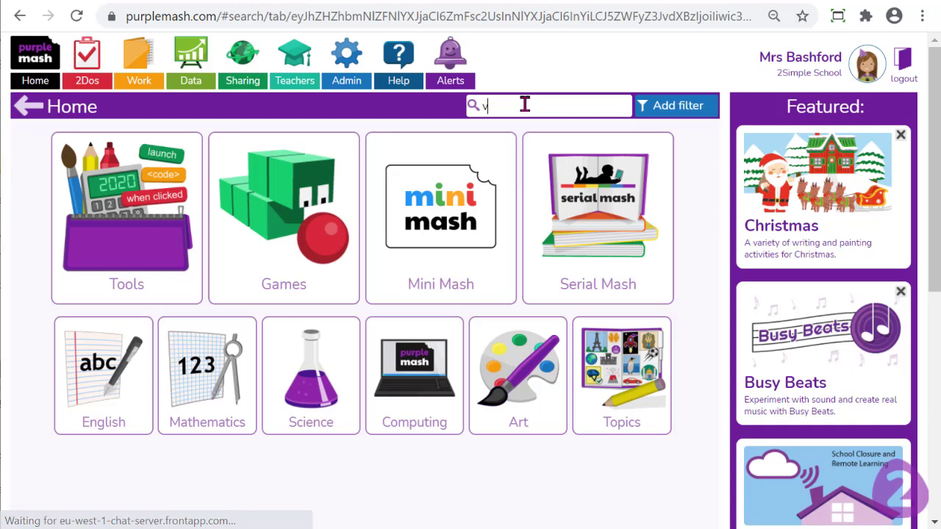
{"action": "type", "text": "ikings"}
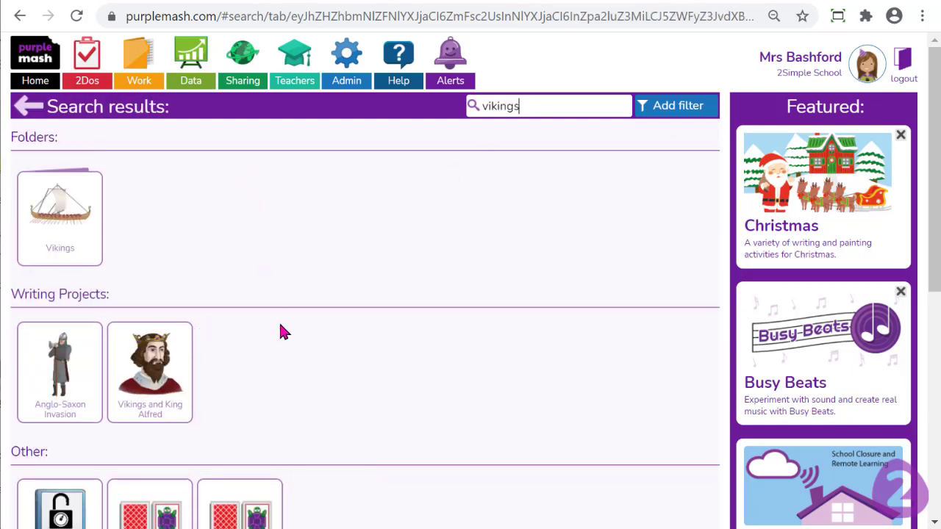
{"action": "scroll", "coordinate": [280, 326], "scroll_direction": "down", "scroll_amount": 1}
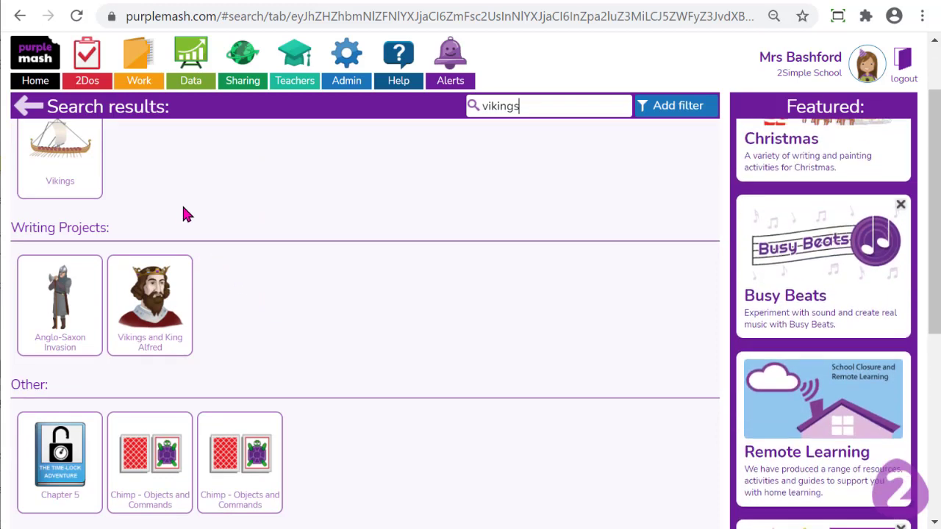
{"action": "scroll", "coordinate": [181, 206], "scroll_direction": "up", "scroll_amount": 1}
{"action": "mouse_move", "coordinate": [61, 205]}
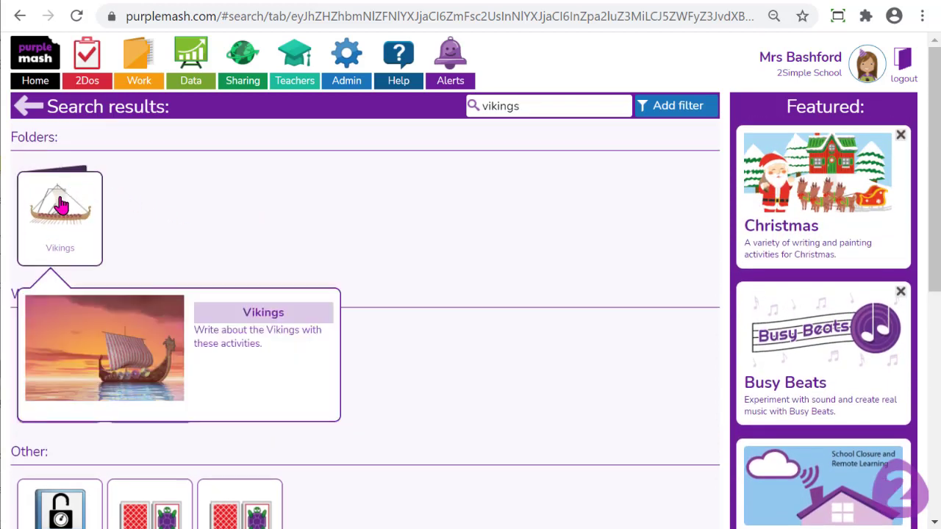
{"action": "left_click", "coordinate": [61, 205]}
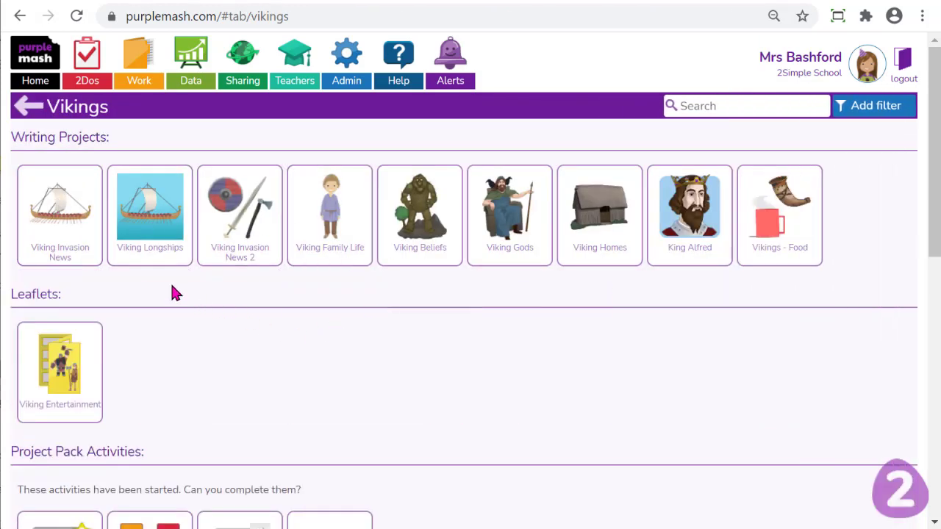
Step: Look through the Vikings activities and open the launch options for the Viking Entertainment leaflet
{"action": "scroll", "coordinate": [541, 329], "scroll_direction": "down", "scroll_amount": 4}
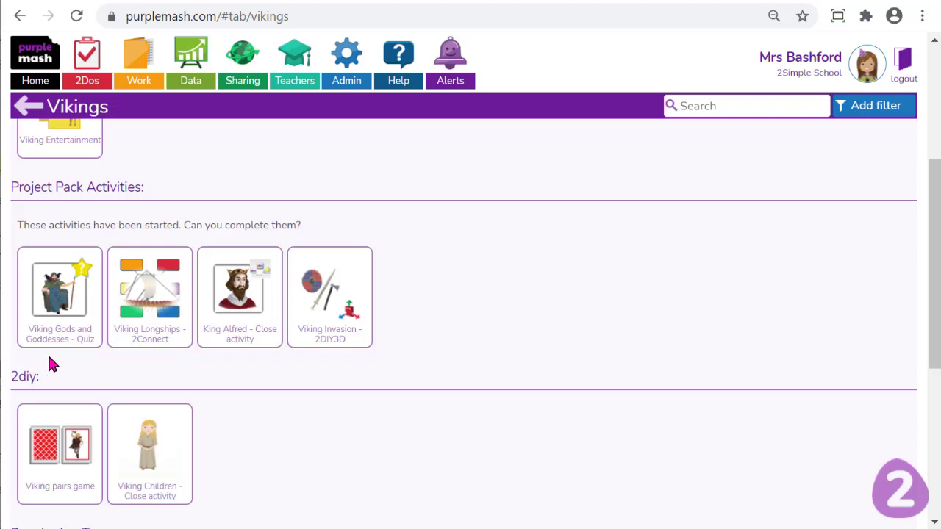
{"action": "mouse_move", "coordinate": [152, 325]}
{"action": "scroll", "coordinate": [357, 420], "scroll_direction": "down", "scroll_amount": 1}
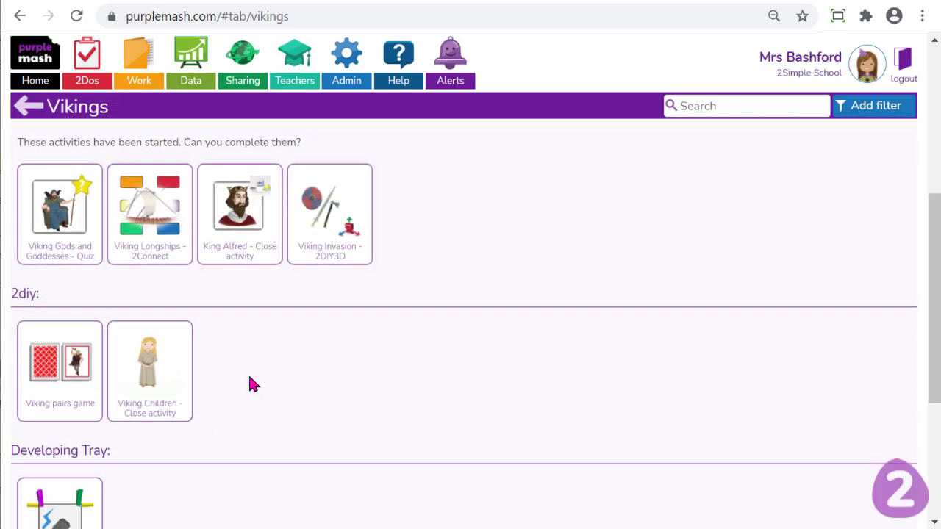
{"action": "scroll", "coordinate": [248, 371], "scroll_direction": "up", "scroll_amount": 2}
{"action": "mouse_move", "coordinate": [135, 371]}
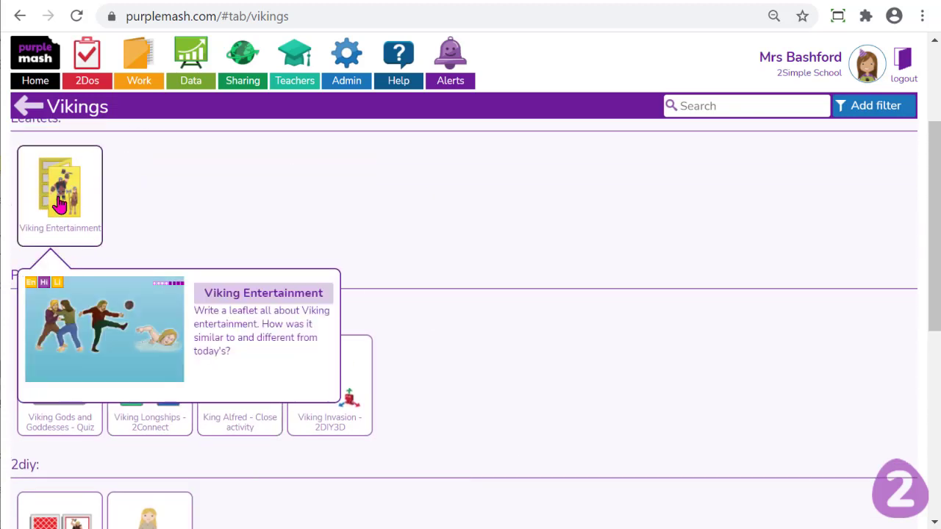
{"action": "left_click", "coordinate": [86, 210]}
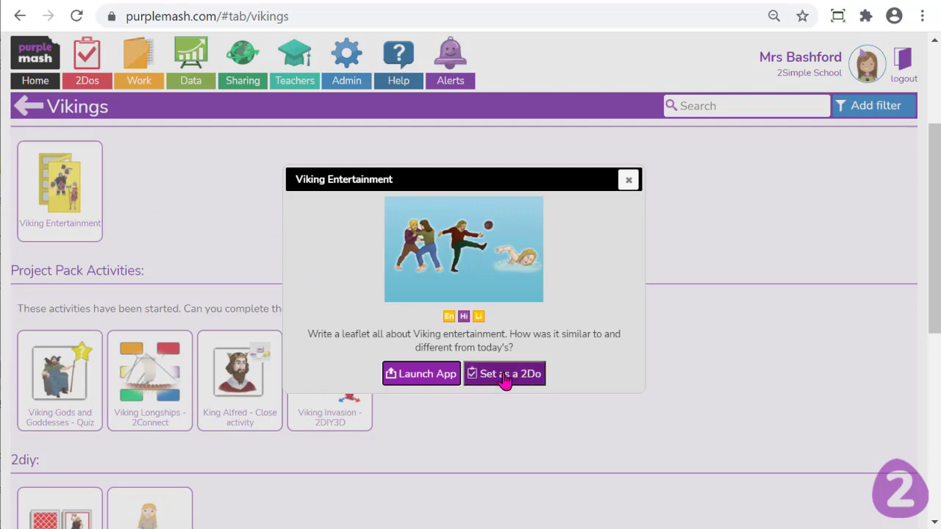
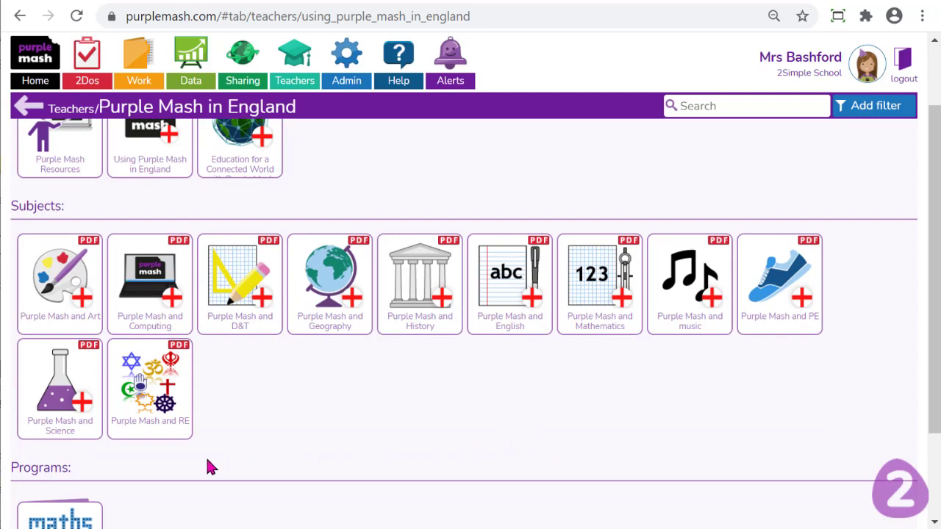
Step: Open the Purple Mash and Science PDF guide for England and download it
{"action": "mouse_move", "coordinate": [54, 434]}
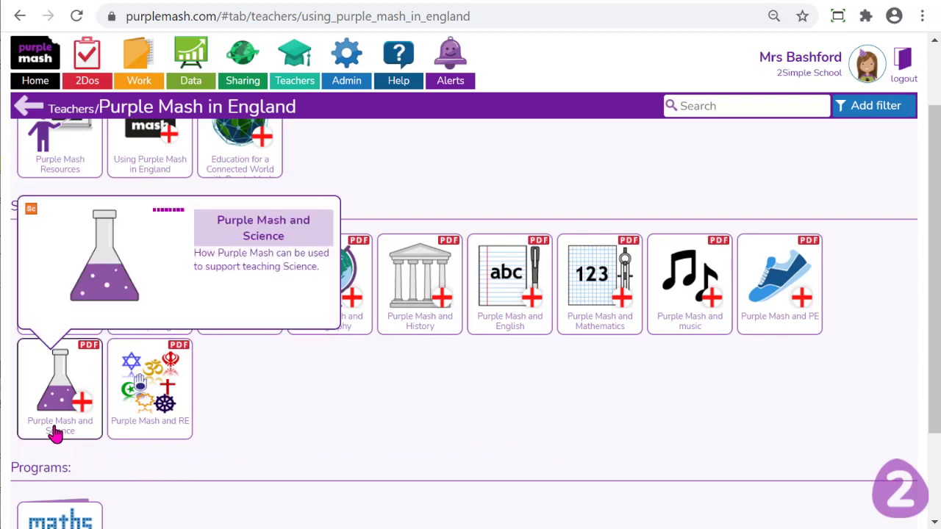
{"action": "left_click", "coordinate": [50, 380]}
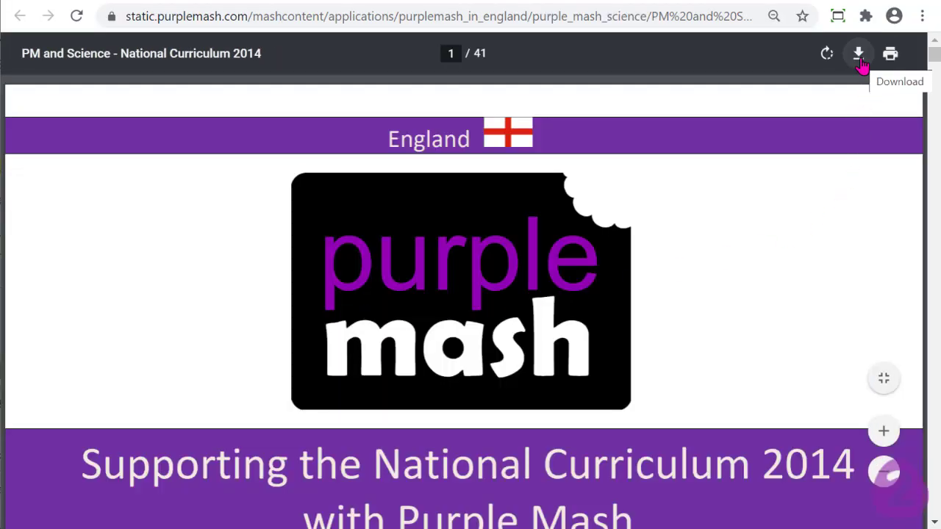
{"action": "left_click", "coordinate": [858, 55]}
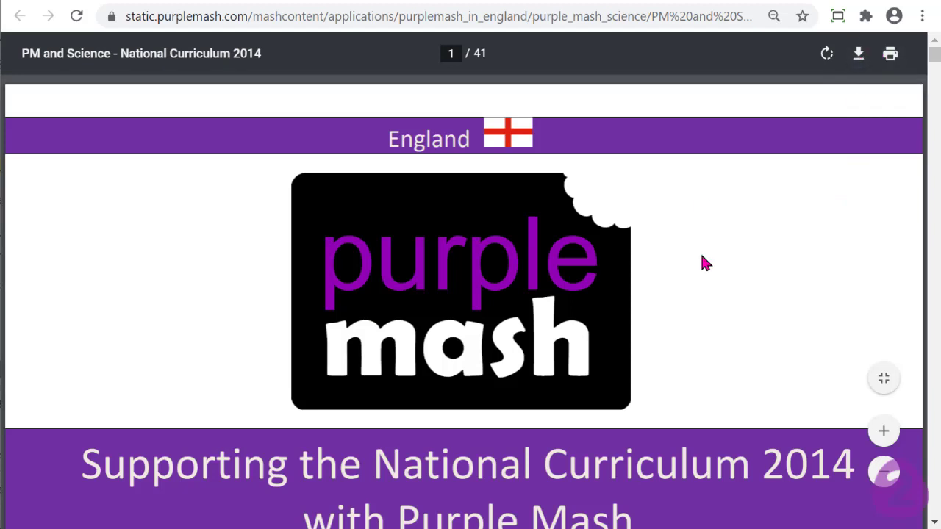
{"action": "scroll", "coordinate": [705, 256], "scroll_direction": "down", "scroll_amount": 1}
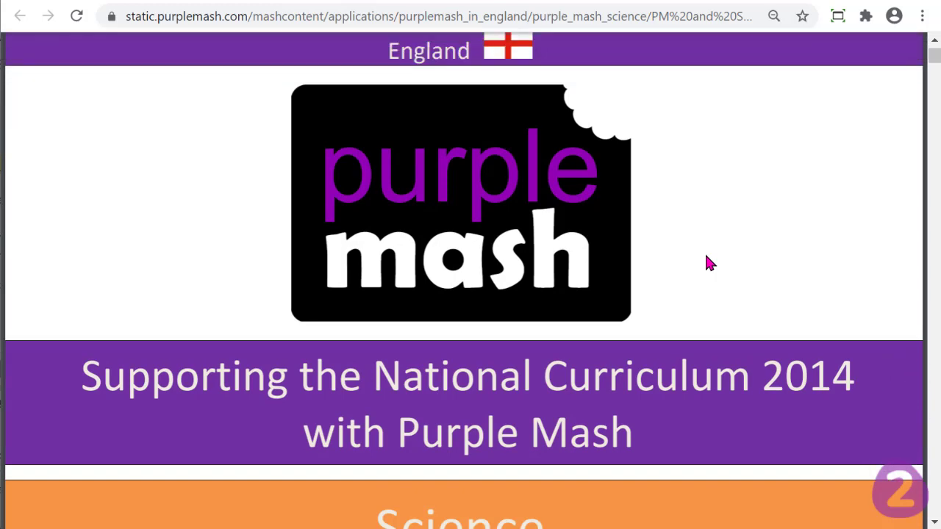
Step: Open the Year 1 Seasonal changes section of the science guide and look through its linked resources
{"action": "scroll", "coordinate": [705, 259], "scroll_direction": "down", "scroll_amount": 1}
{"action": "scroll", "coordinate": [707, 261], "scroll_direction": "down", "scroll_amount": 1}
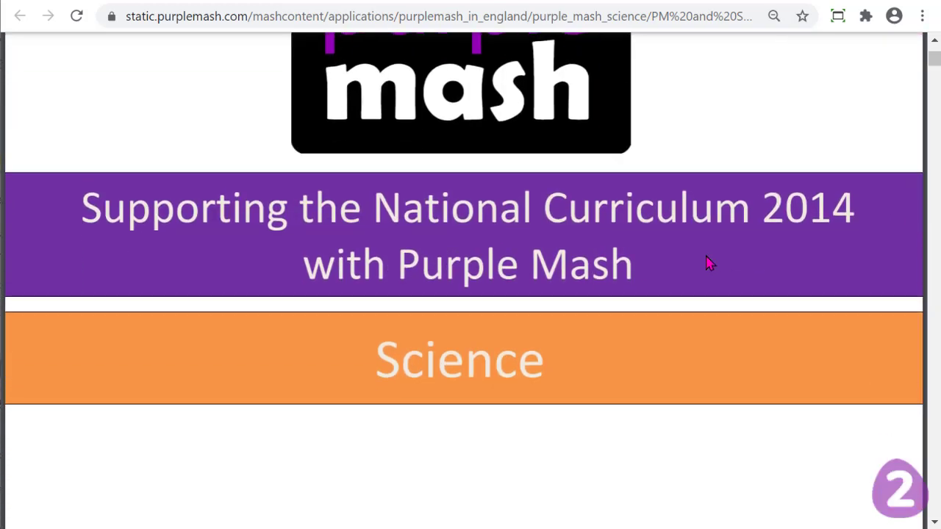
{"action": "scroll", "coordinate": [707, 262], "scroll_direction": "down", "scroll_amount": 5}
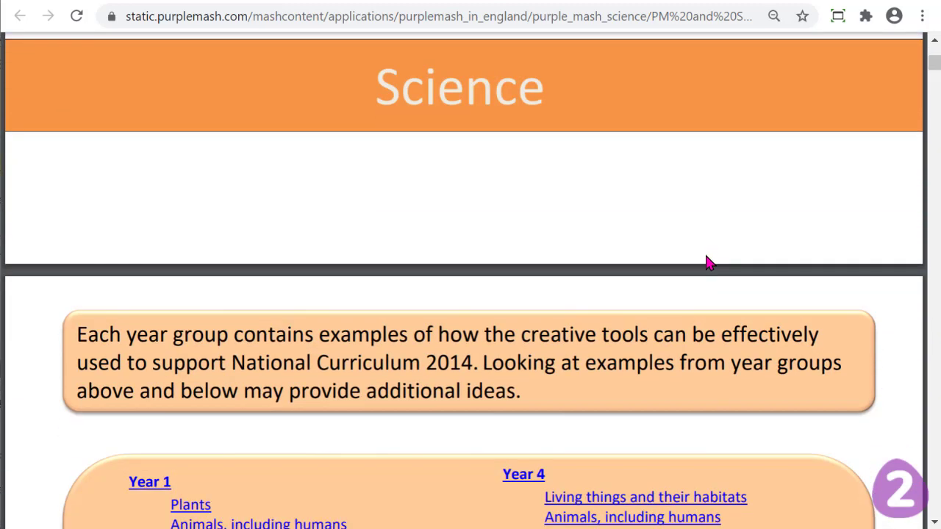
{"action": "scroll", "coordinate": [783, 240], "scroll_direction": "down", "scroll_amount": 2}
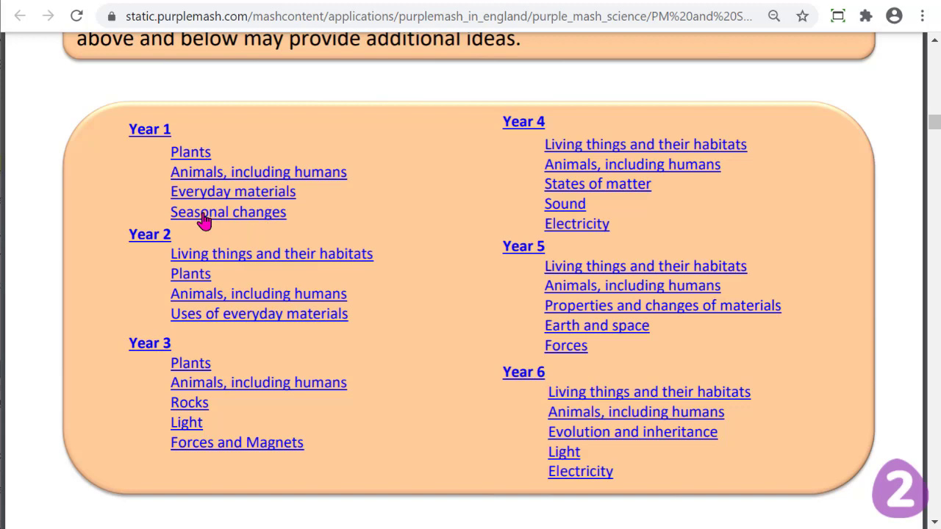
{"action": "left_click", "coordinate": [204, 220]}
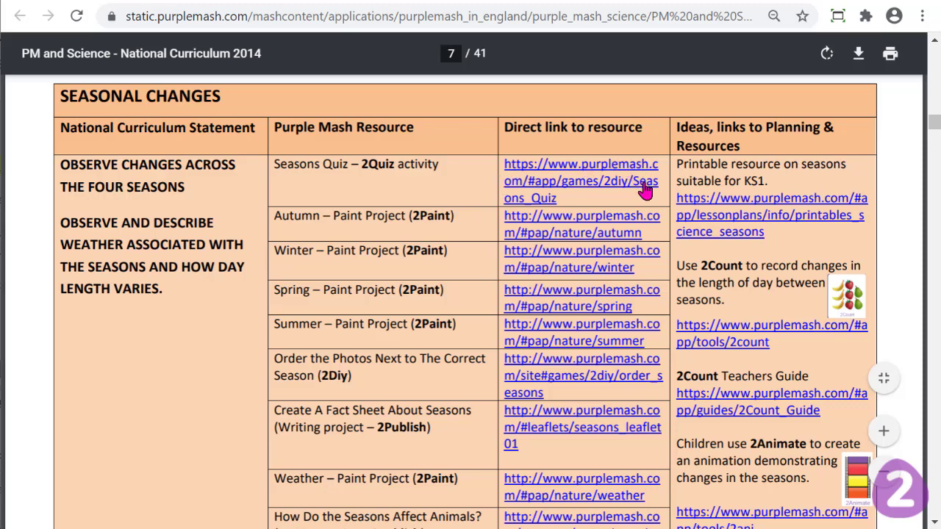
{"action": "scroll", "coordinate": [674, 393], "scroll_direction": "down", "scroll_amount": 5}
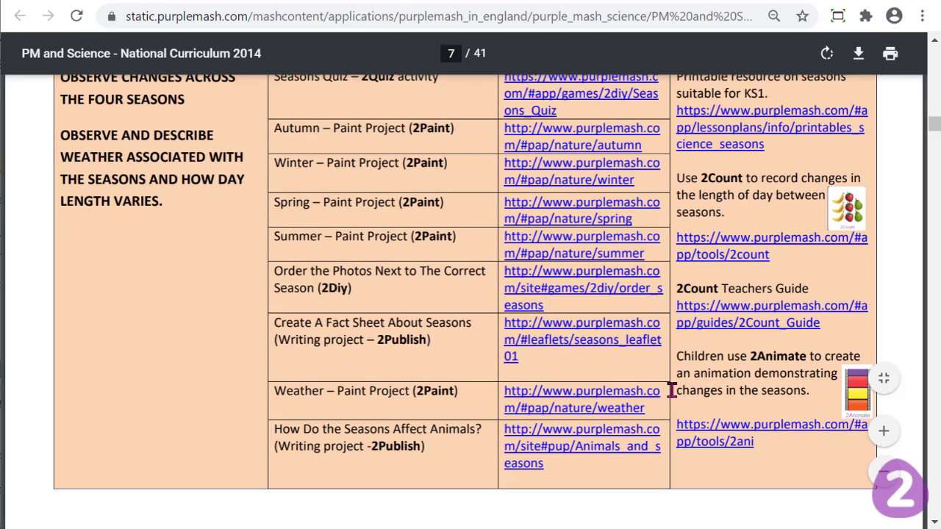
{"action": "scroll", "coordinate": [674, 400], "scroll_direction": "down", "scroll_amount": 3}
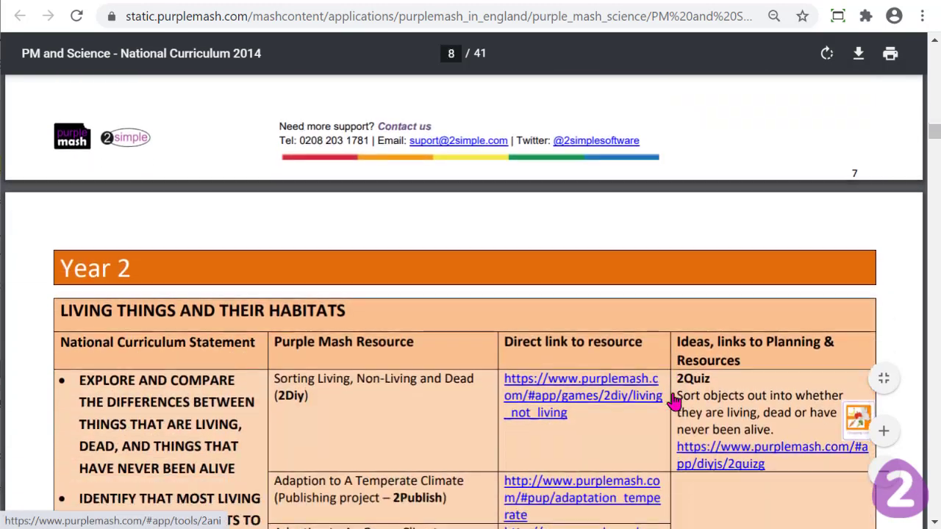
{"action": "scroll", "coordinate": [673, 397], "scroll_direction": "up", "scroll_amount": 4}
{"action": "scroll", "coordinate": [676, 397], "scroll_direction": "up", "scroll_amount": 4}
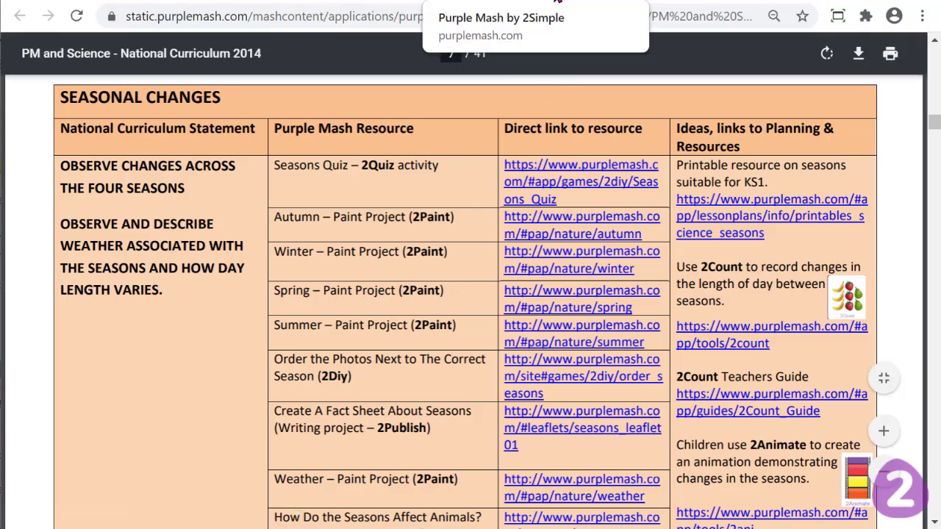
Step: Switch to the Seasons Quiz, start it and put it into editing mode
{"action": "left_click", "coordinate": [555, 2]}
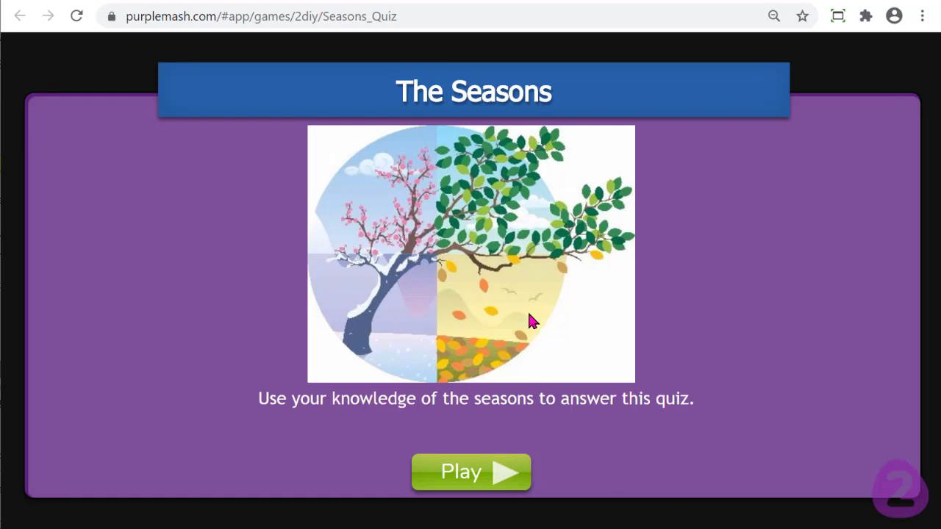
{"action": "left_click", "coordinate": [491, 479]}
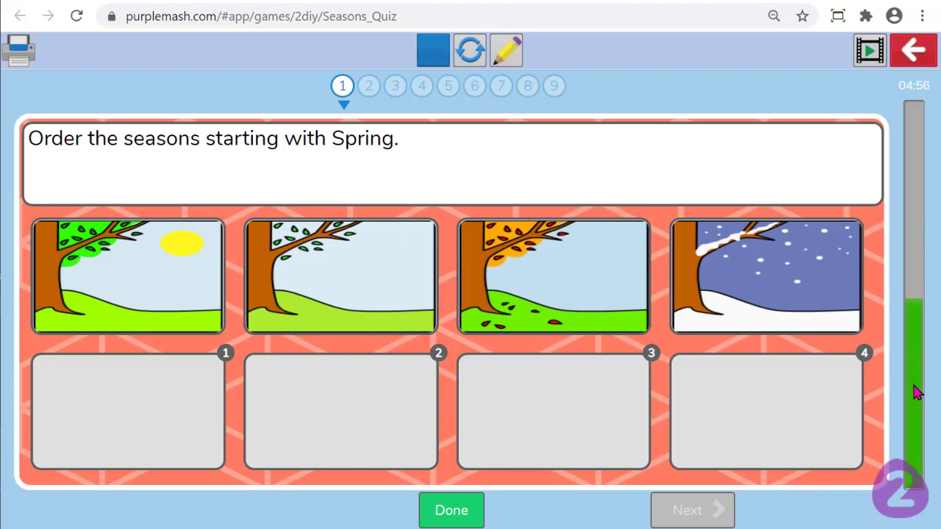
{"action": "left_click", "coordinate": [431, 49]}
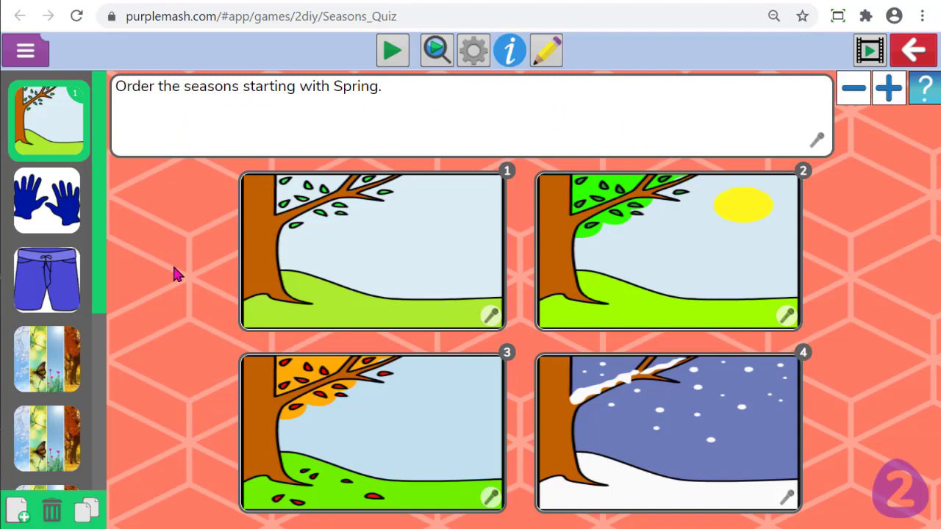
Step: Append "You will need to click on..." to the first question's text and attach a voice recording of about 5 seconds to it
{"action": "left_click", "coordinate": [420, 91]}
{"action": "type", "text": "You will need to click on..."}
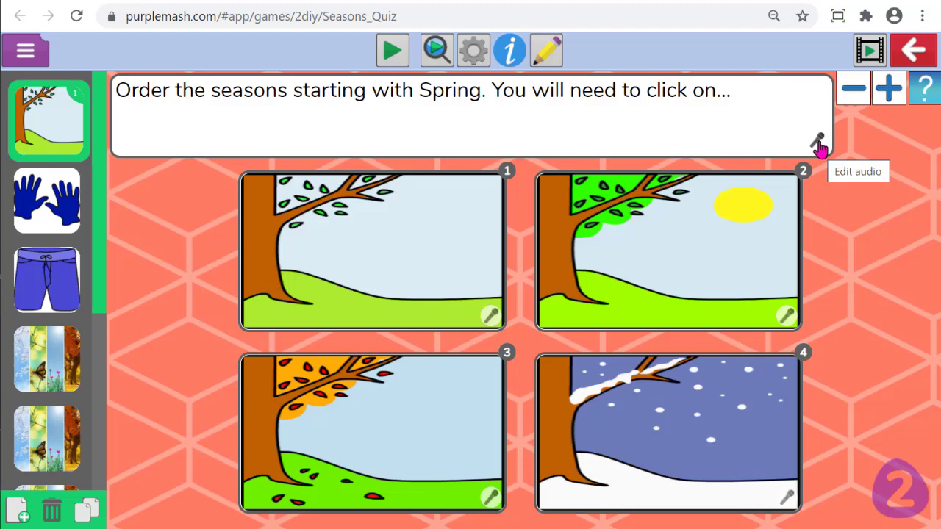
{"action": "left_click", "coordinate": [818, 145]}
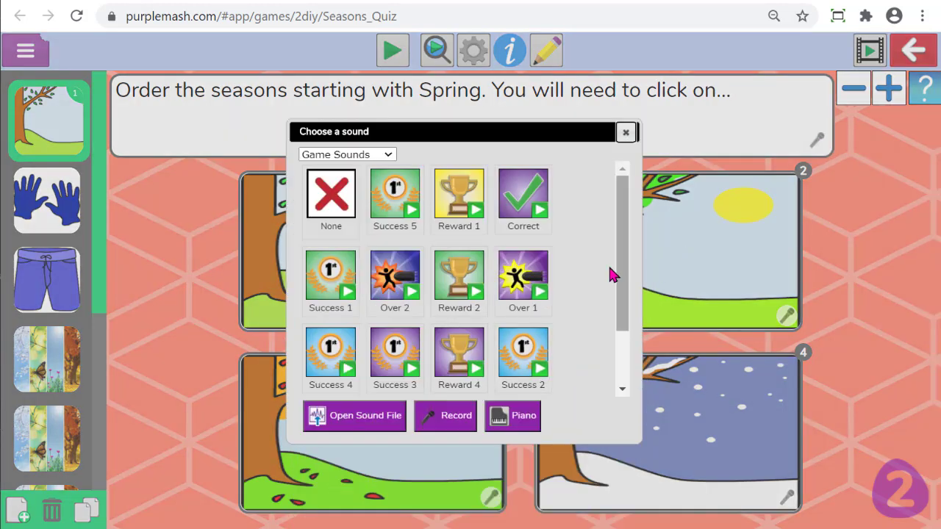
{"action": "left_click", "coordinate": [447, 418]}
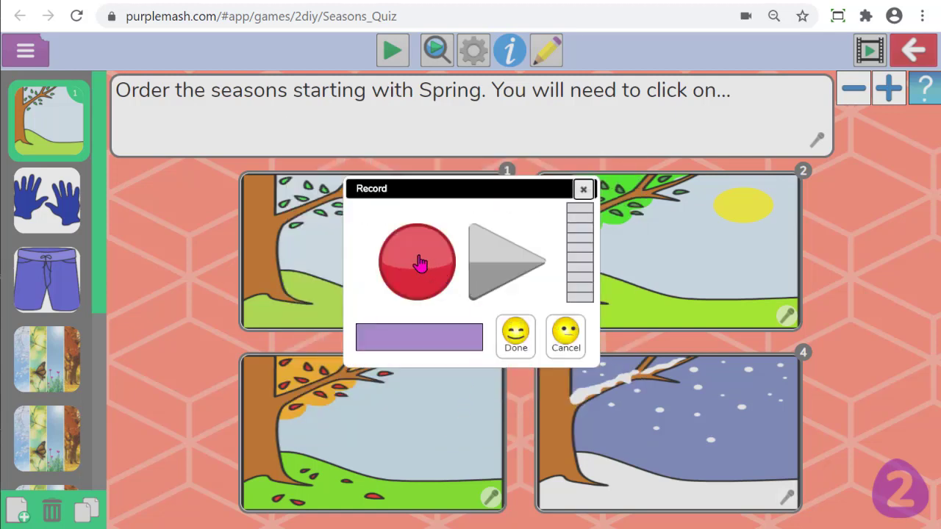
{"action": "left_click", "coordinate": [419, 263]}
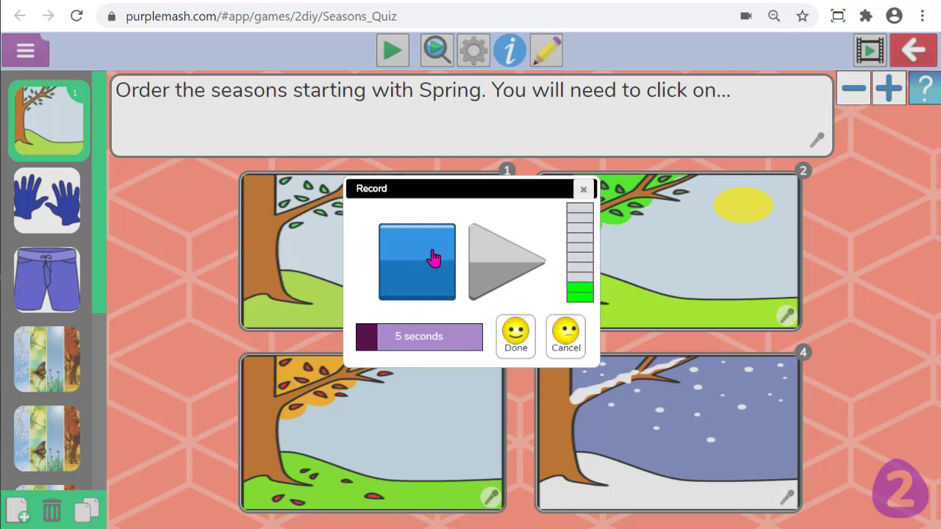
{"action": "left_click", "coordinate": [430, 268]}
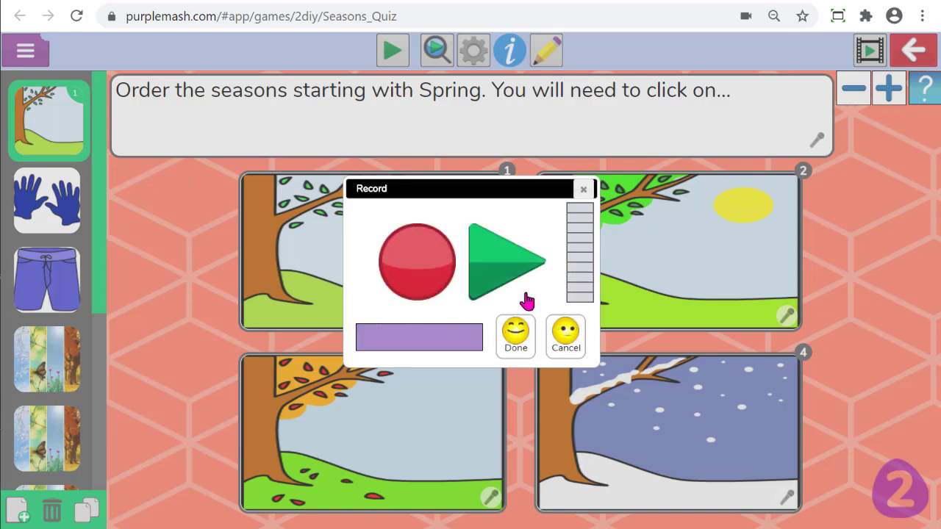
{"action": "left_click", "coordinate": [515, 346]}
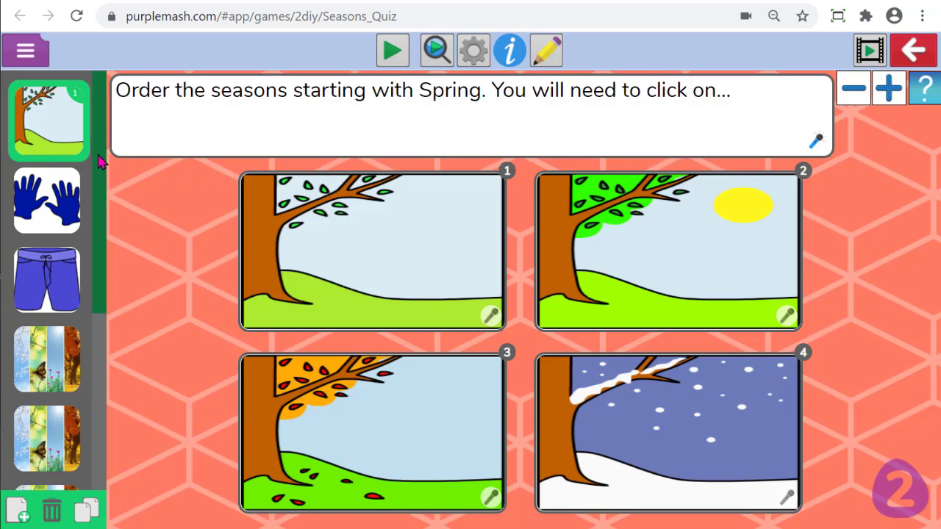
Step: Remove the Winter answer from the fourth question, and try marking Spring as correct before setting it back to incorrect
{"action": "left_click_drag", "start_coordinate": [96, 174], "coordinate": [95, 139]}
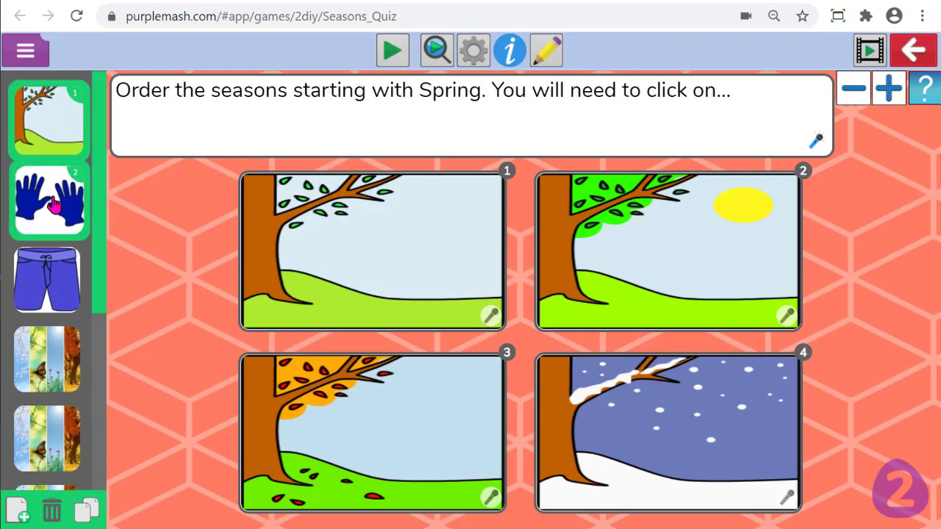
{"action": "left_click", "coordinate": [53, 205]}
{"action": "left_click", "coordinate": [66, 286]}
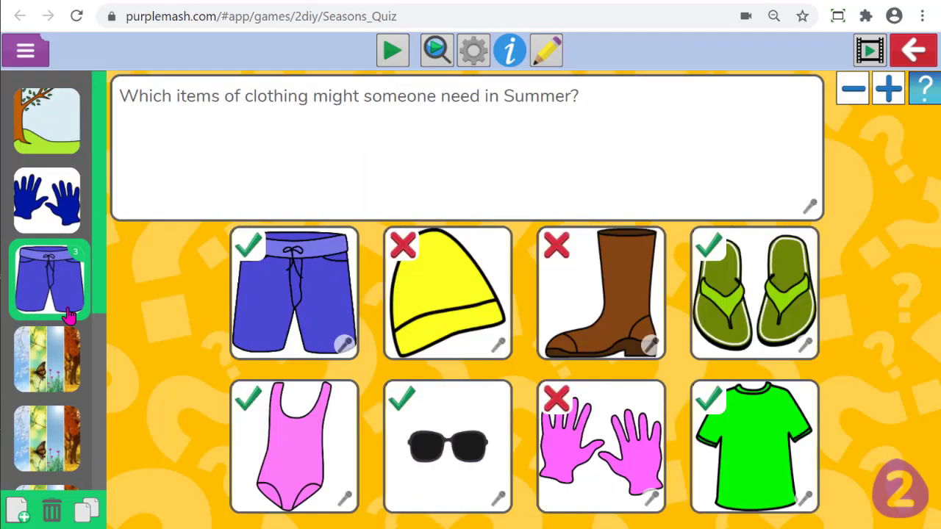
{"action": "left_click", "coordinate": [67, 348]}
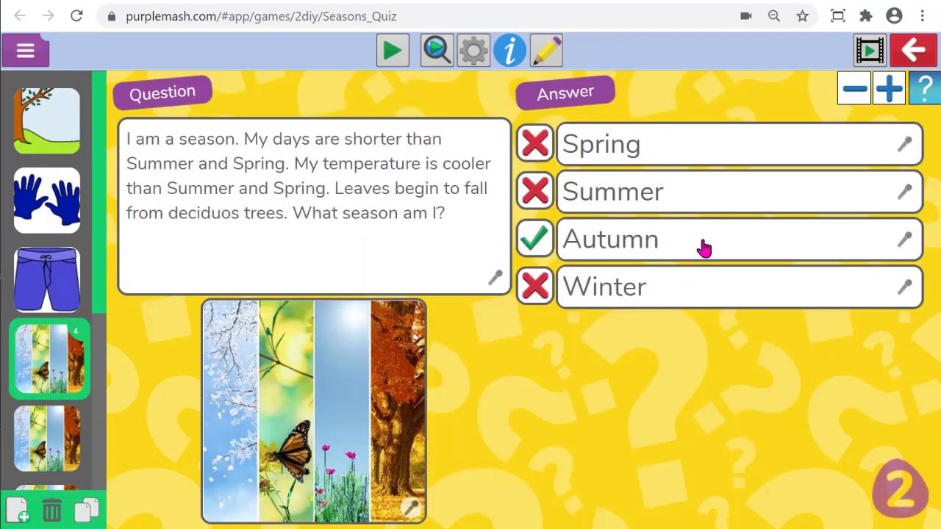
{"action": "left_click", "coordinate": [535, 288]}
{"action": "left_click", "coordinate": [537, 294]}
{"action": "left_click", "coordinate": [855, 89]}
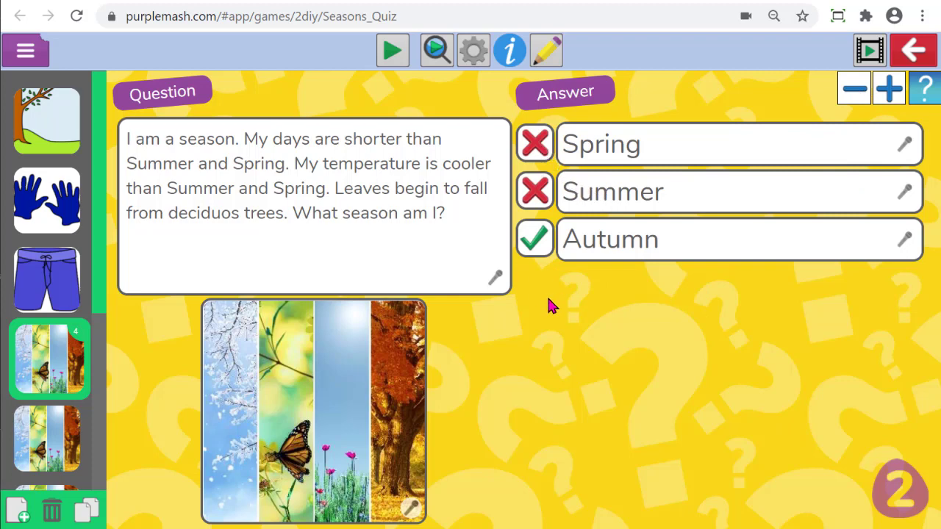
{"action": "left_click", "coordinate": [541, 148]}
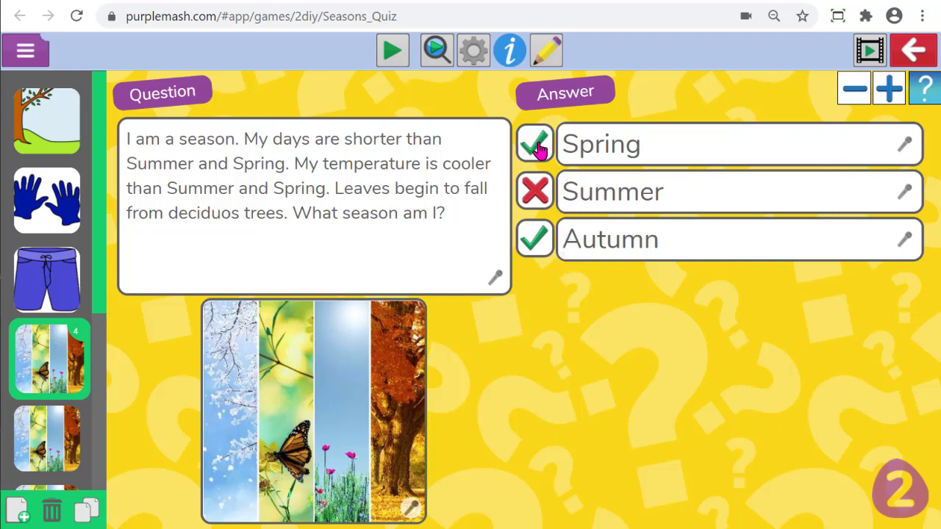
{"action": "left_click", "coordinate": [538, 149]}
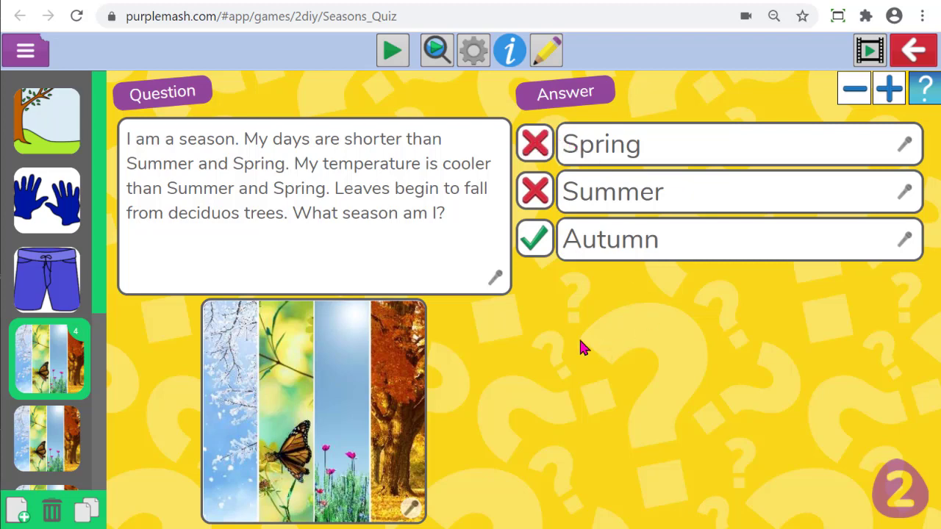
Step: Delete the fifth question, about the season with the longest days and hottest temperature
{"action": "scroll", "coordinate": [81, 279], "scroll_direction": "down", "scroll_amount": 3}
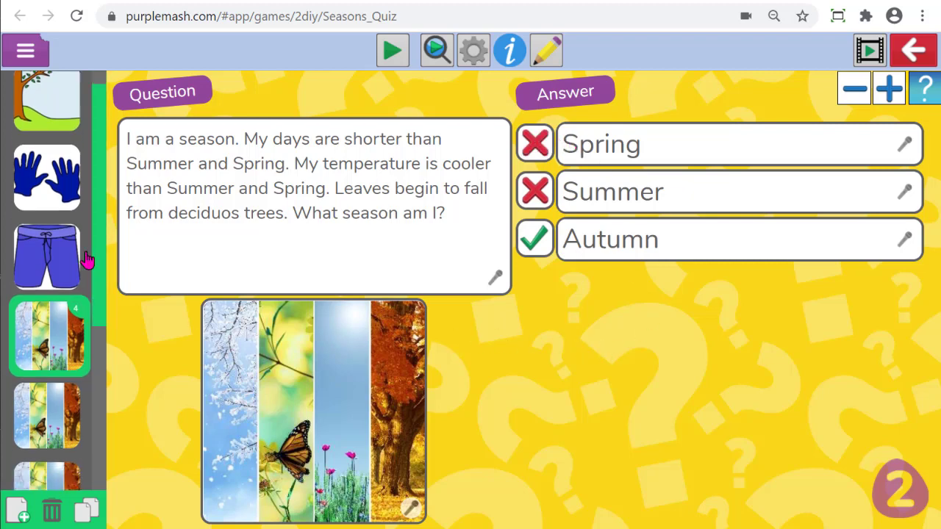
{"action": "left_click", "coordinate": [38, 343]}
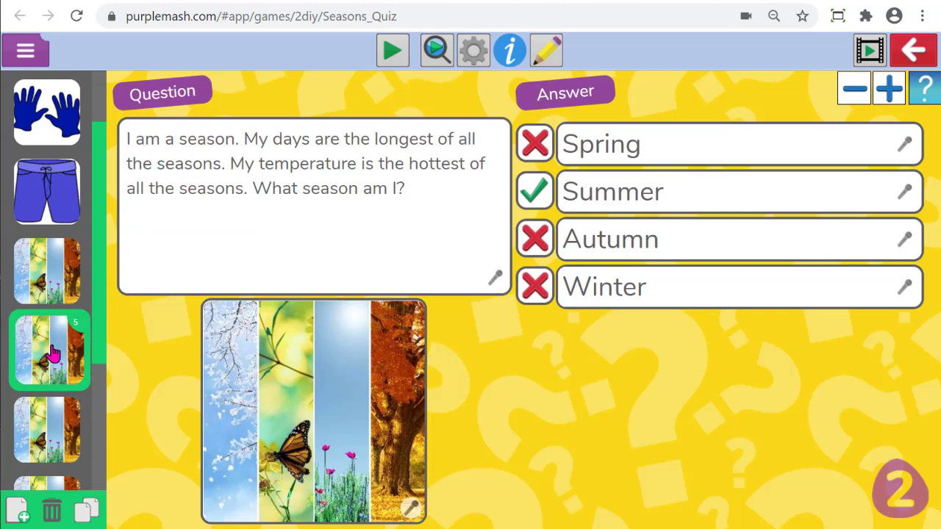
{"action": "left_click", "coordinate": [52, 510]}
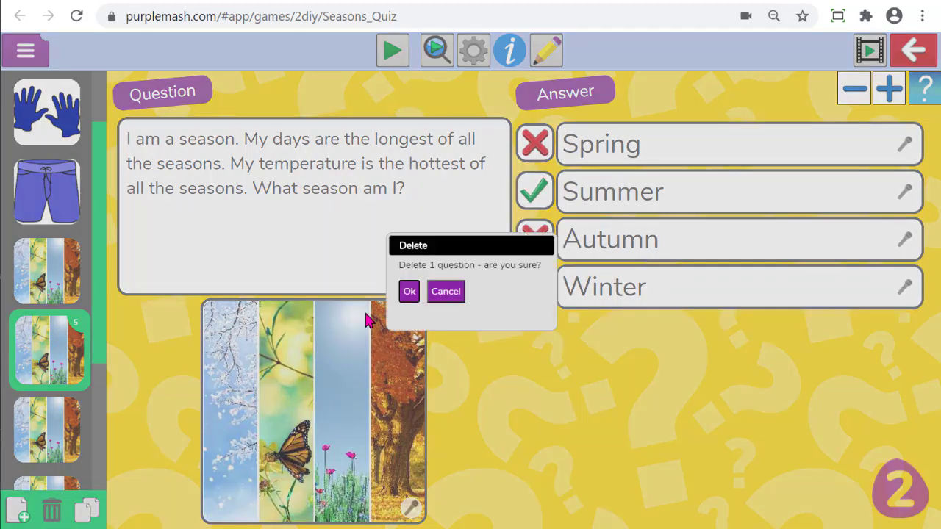
{"action": "left_click", "coordinate": [408, 292]}
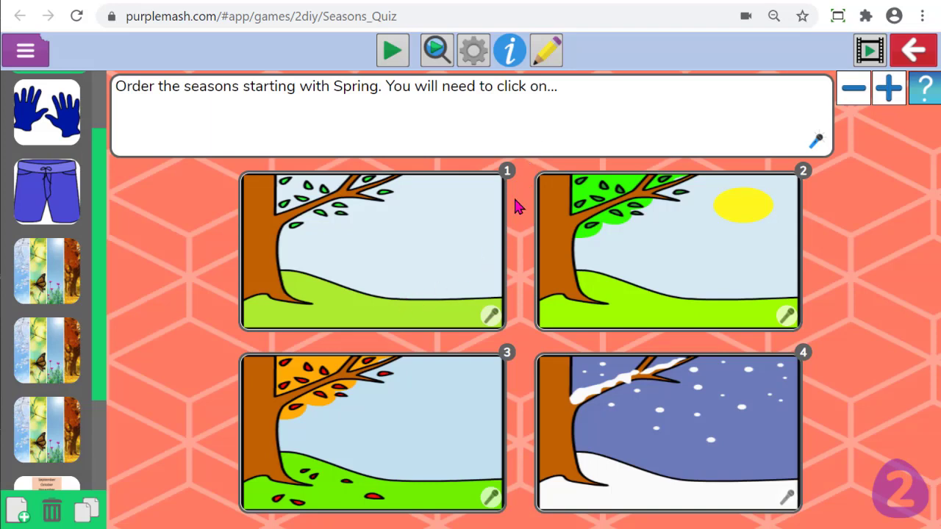
Step: Set the quiz to have no time limit in its title page settings
{"action": "left_click", "coordinate": [512, 53]}
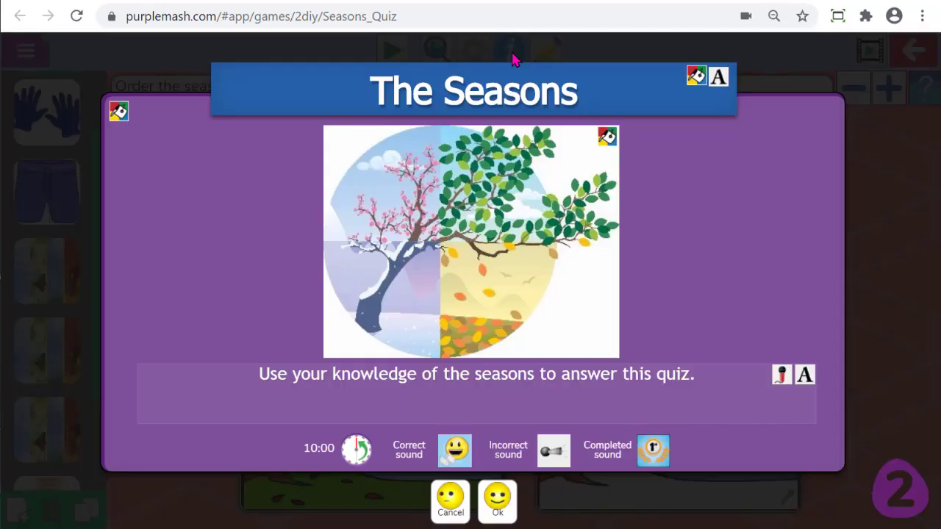
{"action": "left_click", "coordinate": [353, 450]}
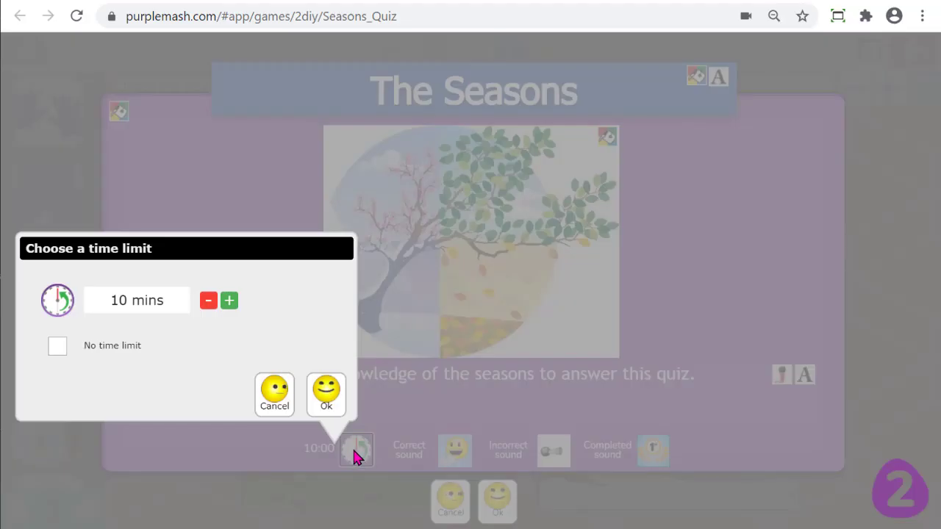
{"action": "left_click", "coordinate": [226, 303]}
{"action": "left_click", "coordinate": [226, 303]}
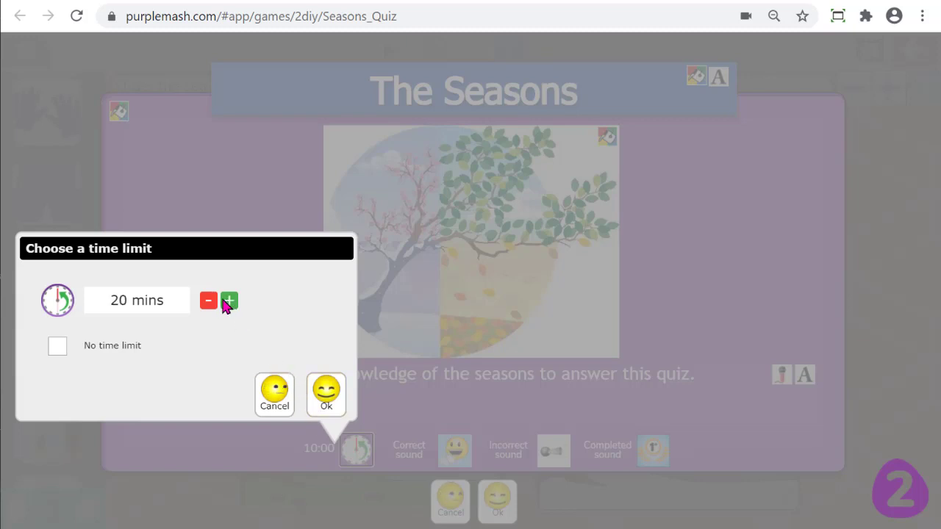
{"action": "left_click", "coordinate": [210, 304]}
{"action": "left_click", "coordinate": [210, 305]}
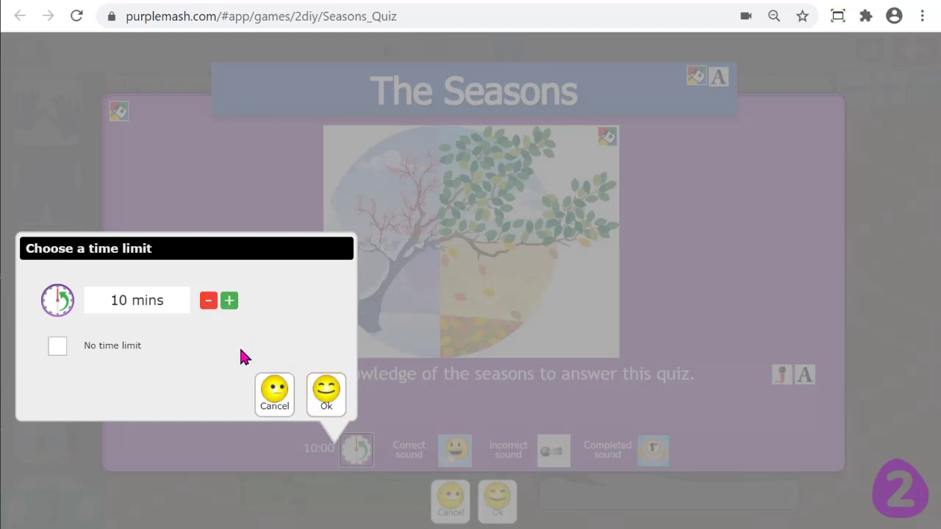
{"action": "left_click", "coordinate": [54, 346]}
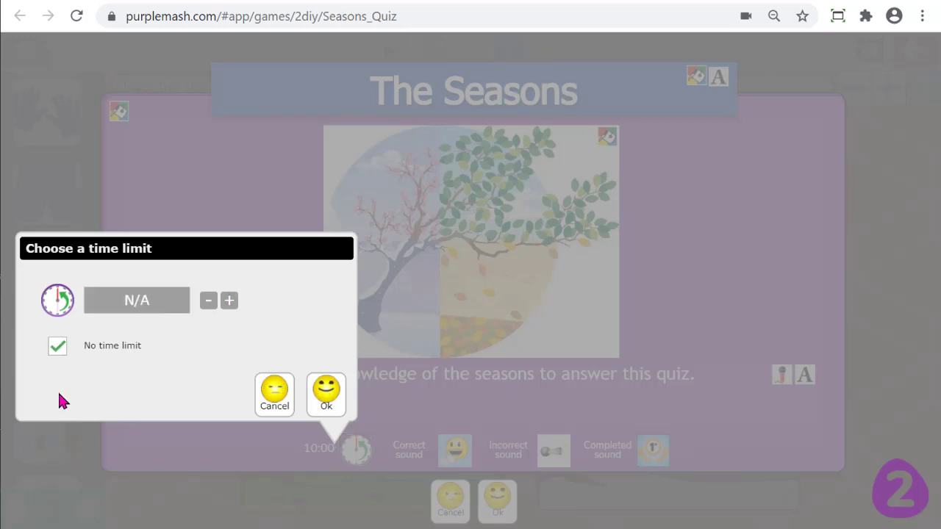
{"action": "left_click", "coordinate": [325, 393]}
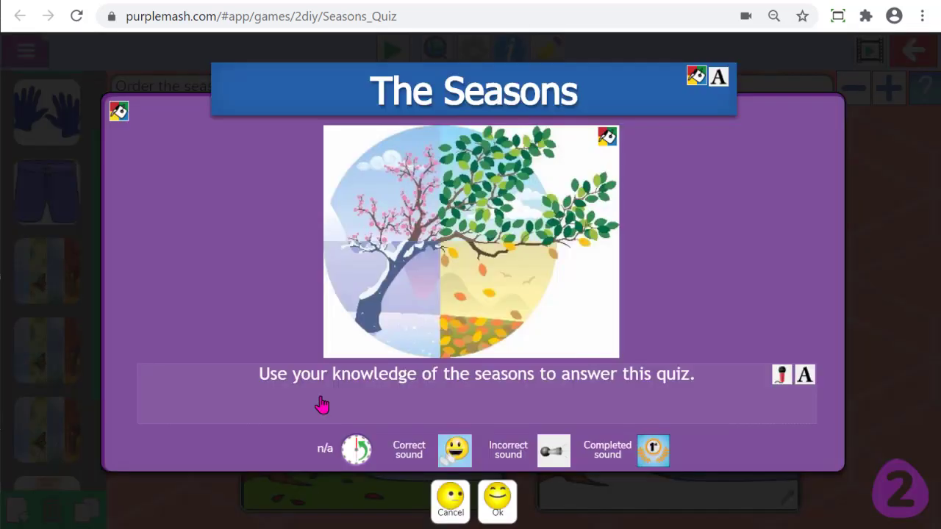
Step: Change the quiz's title to "The Seasons Quiz"
{"action": "left_click", "coordinate": [582, 91]}
{"action": "type", "text": "Qui"}
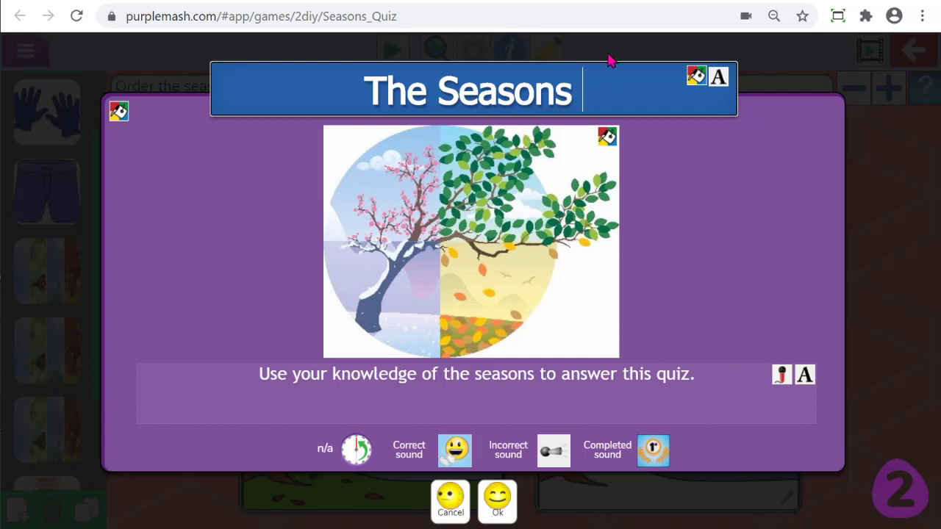
{"action": "type", "text": "z"}
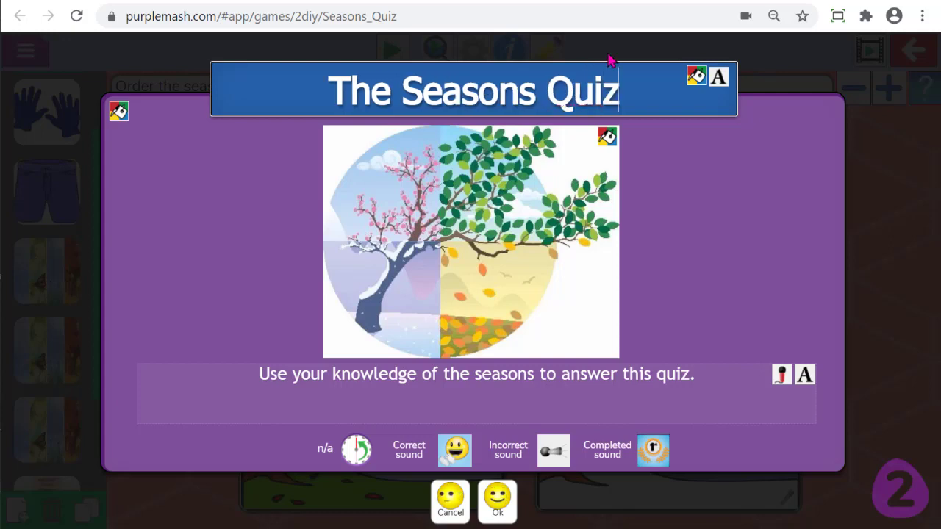
{"action": "left_click", "coordinate": [723, 376]}
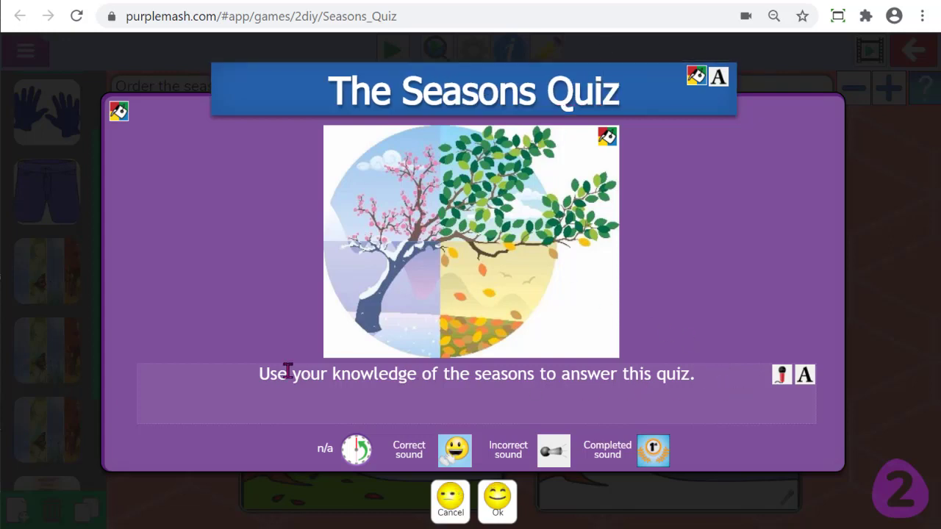
{"action": "left_click", "coordinate": [782, 376]}
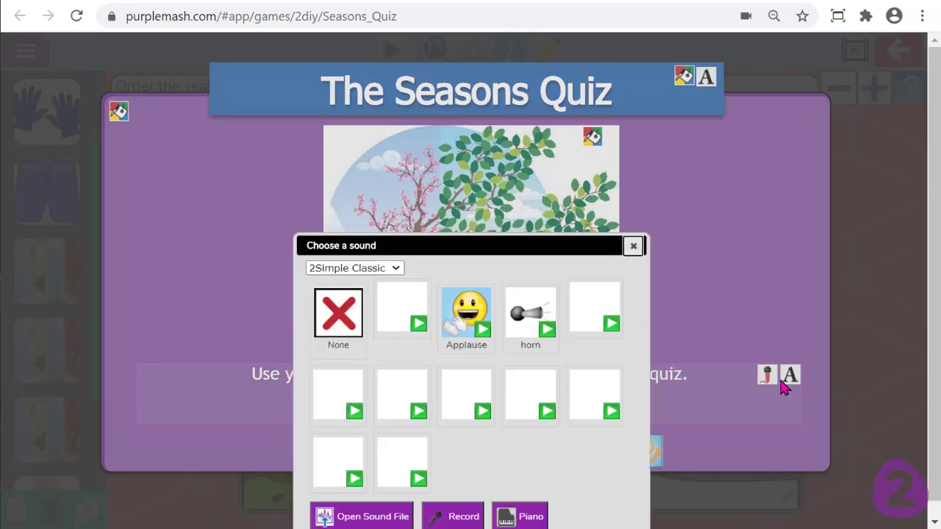
{"action": "left_click", "coordinate": [455, 416]}
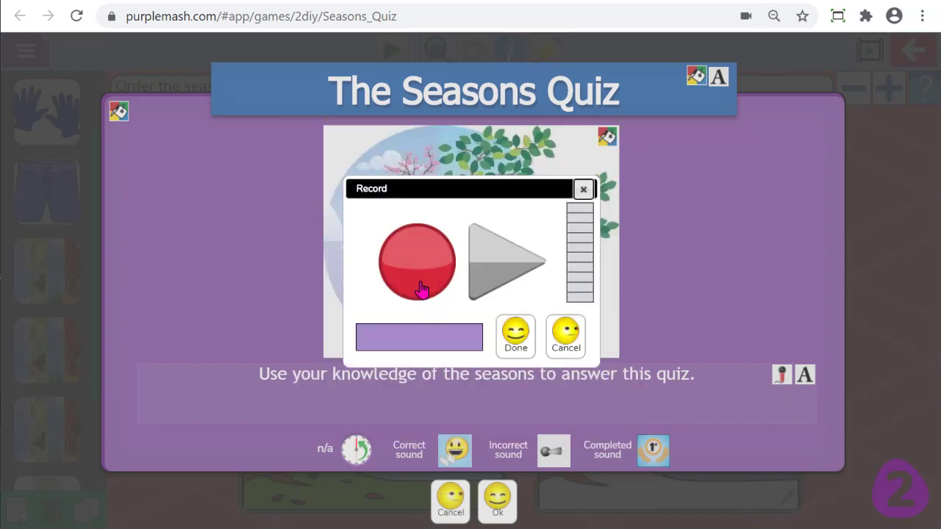
{"action": "left_click", "coordinate": [553, 353]}
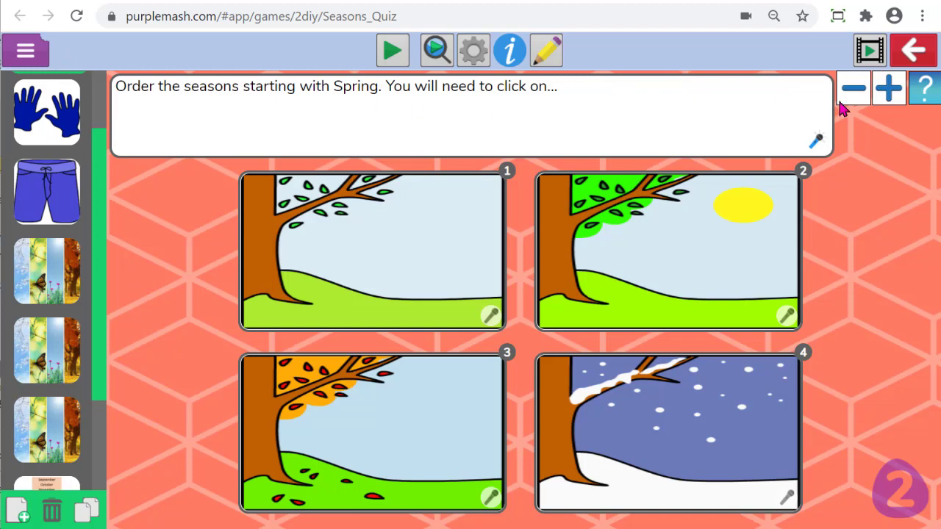
Step: Save the edited quiz as "Autumn quiz" in the My Work folder
{"action": "left_click", "coordinate": [914, 52]}
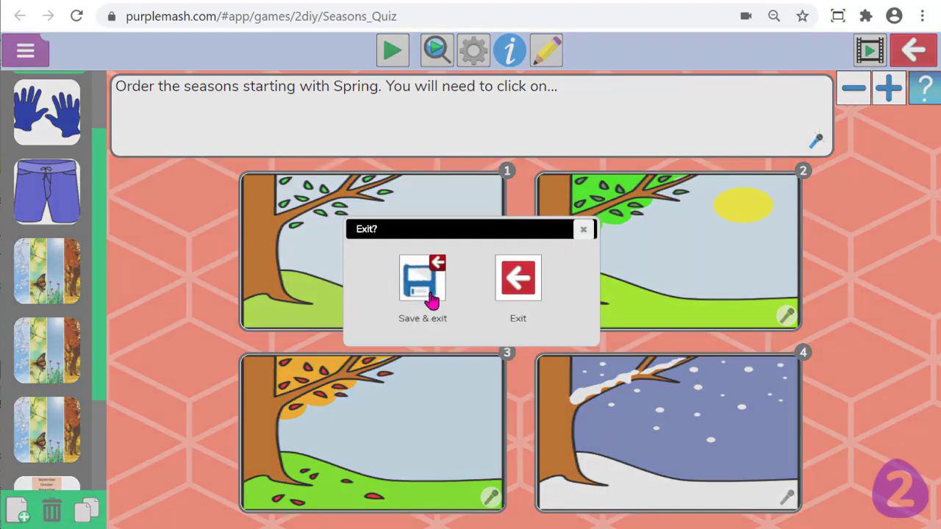
{"action": "left_click", "coordinate": [584, 230]}
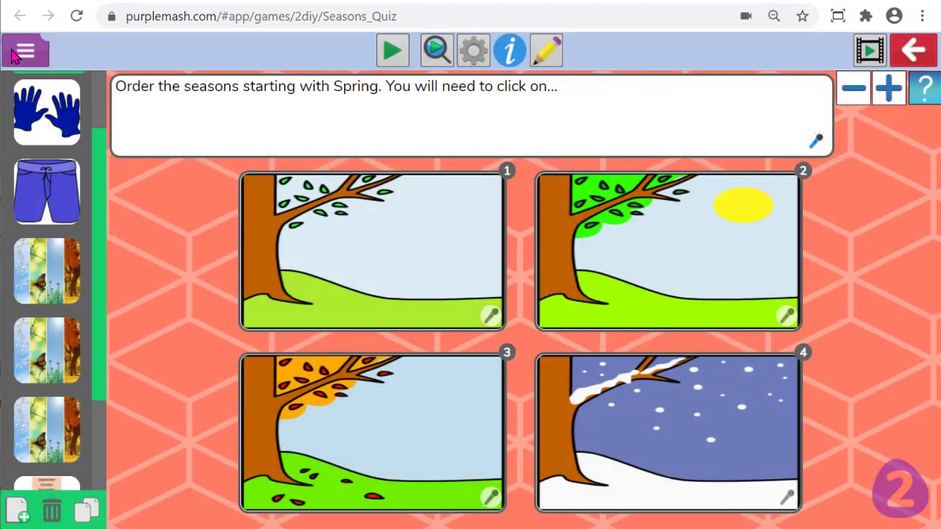
{"action": "left_click", "coordinate": [27, 51]}
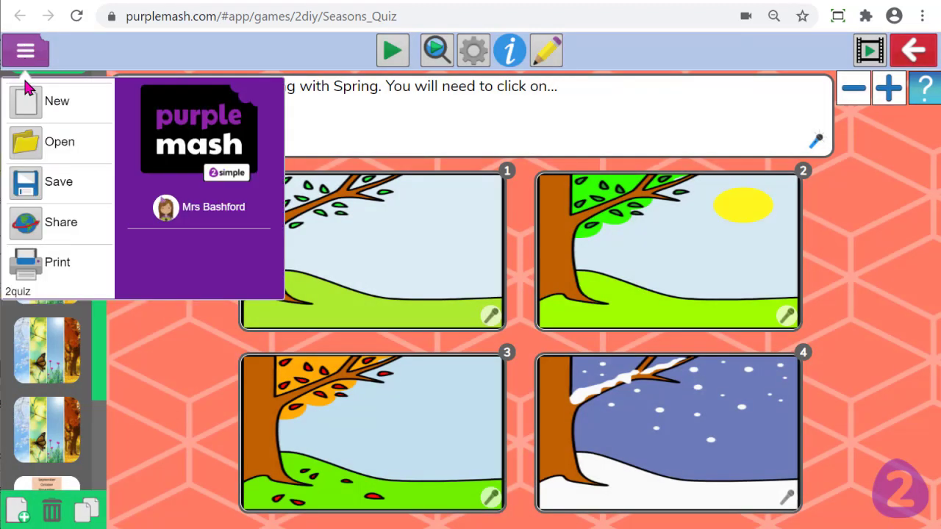
{"action": "left_click", "coordinate": [70, 200]}
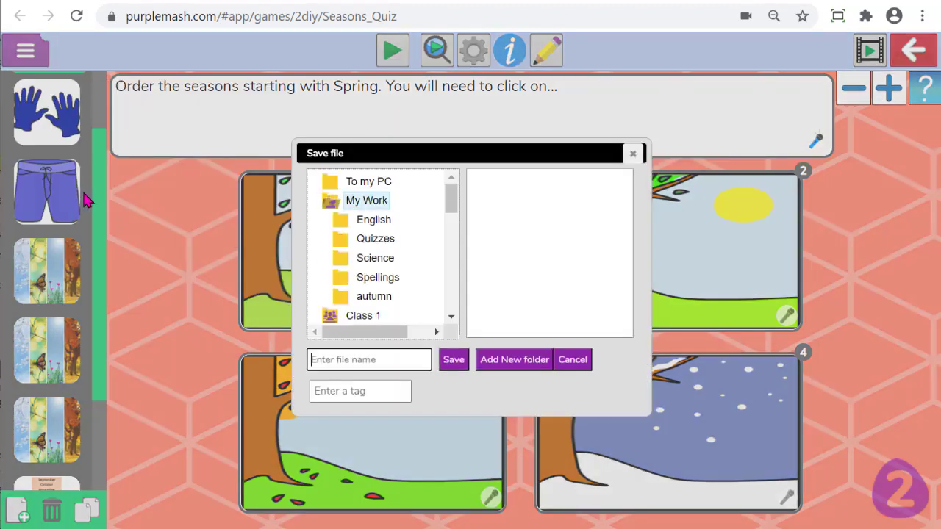
{"action": "left_click", "coordinate": [352, 203]}
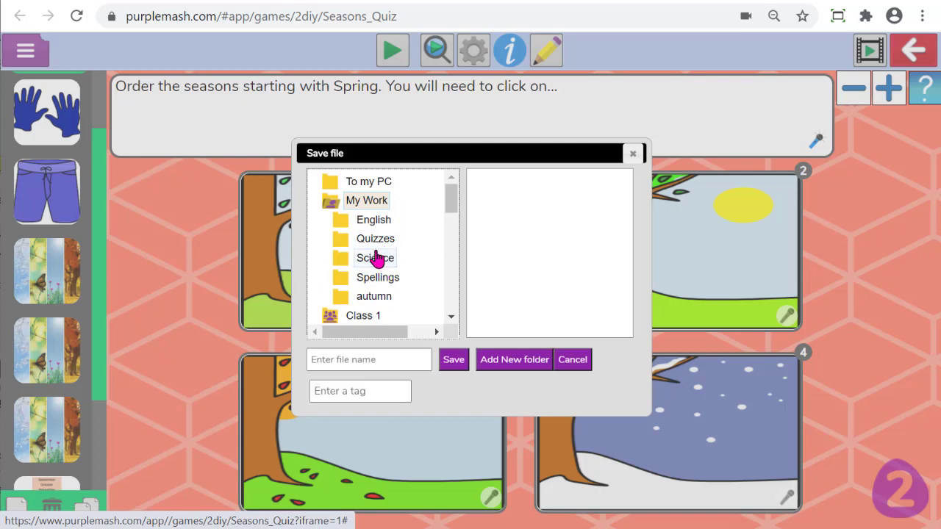
{"action": "left_click", "coordinate": [366, 353]}
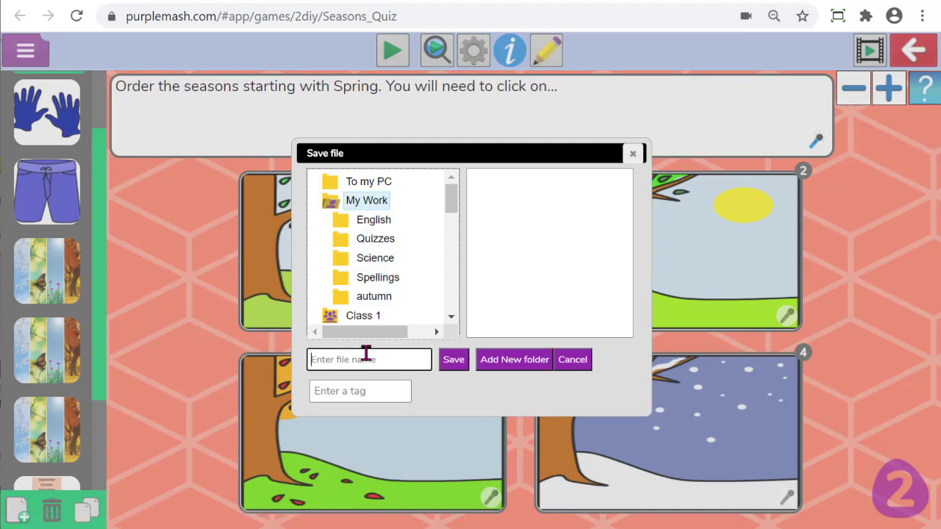
{"action": "type", "text": "Autumn quiz"}
{"action": "left_click", "coordinate": [454, 357]}
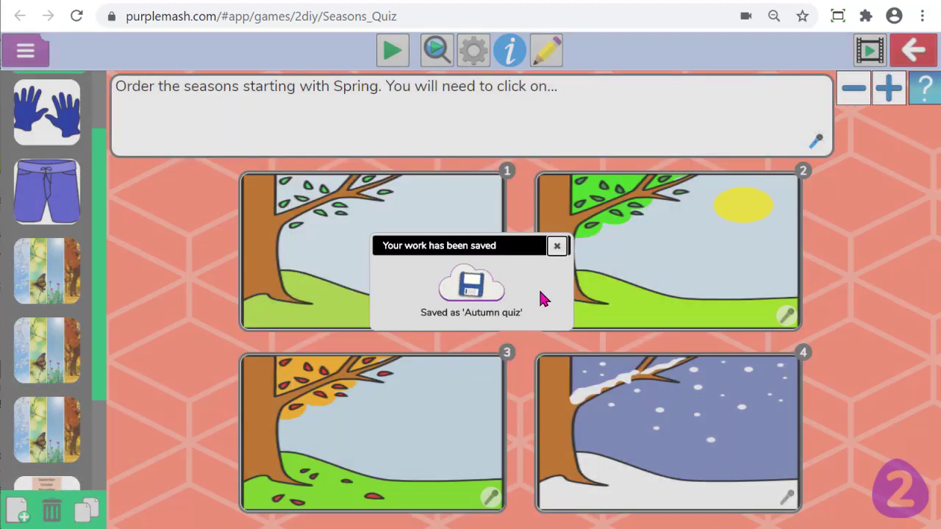
{"action": "left_click", "coordinate": [556, 245]}
{"action": "left_click", "coordinate": [27, 53]}
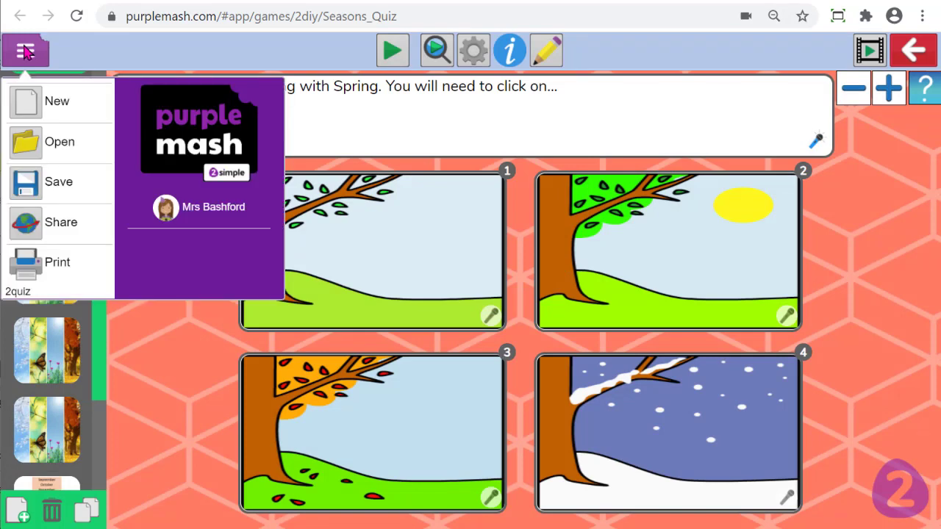
{"action": "left_click", "coordinate": [33, 233]}
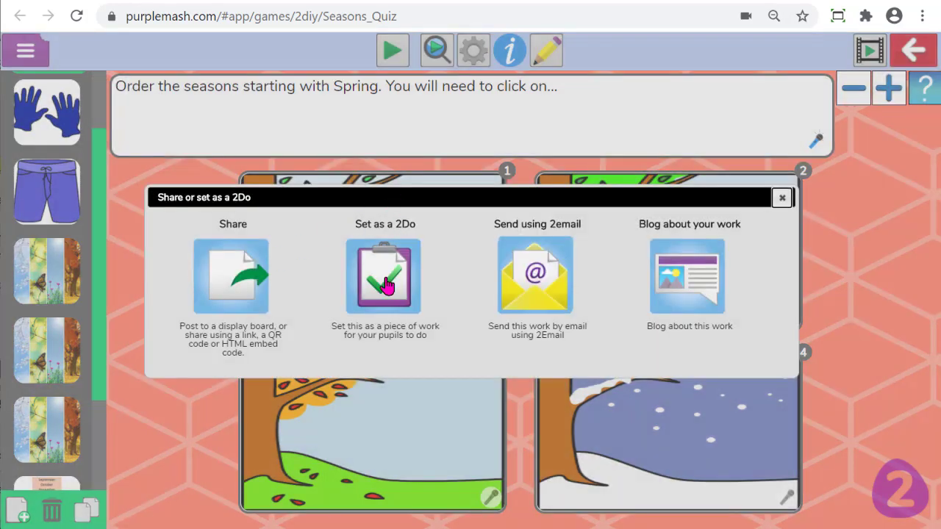
{"action": "left_click", "coordinate": [385, 283]}
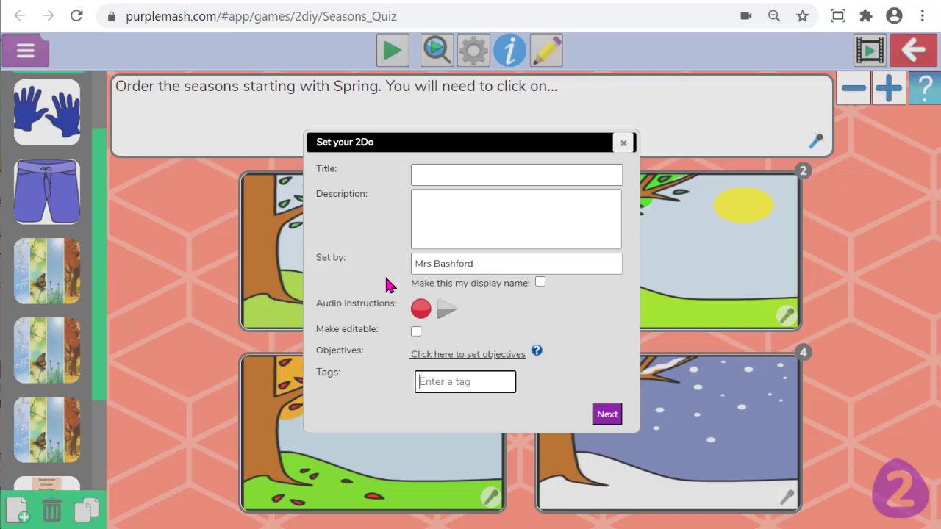
{"action": "left_click", "coordinate": [625, 143]}
Step: Exit the quiz editor and open the 2Do settings for the saved Autumn quiz from the work area
{"action": "left_click", "coordinate": [915, 60]}
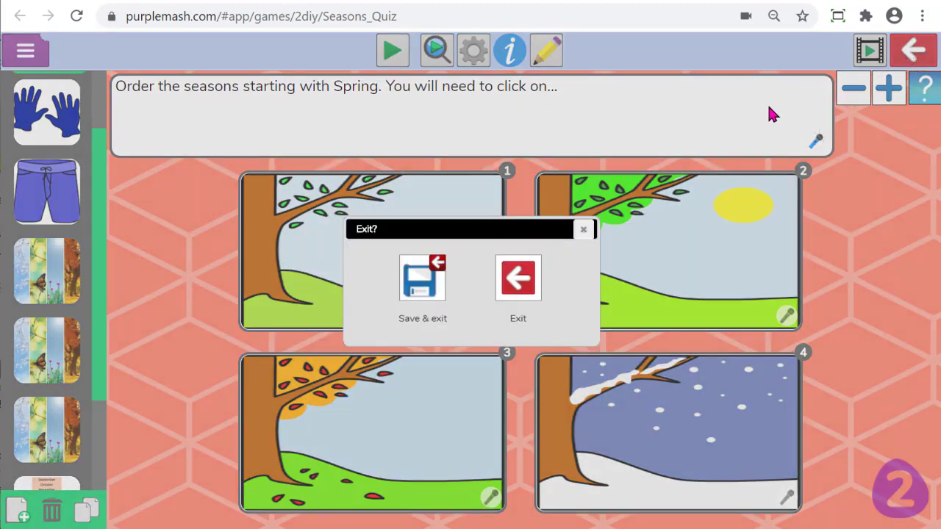
{"action": "left_click", "coordinate": [528, 288]}
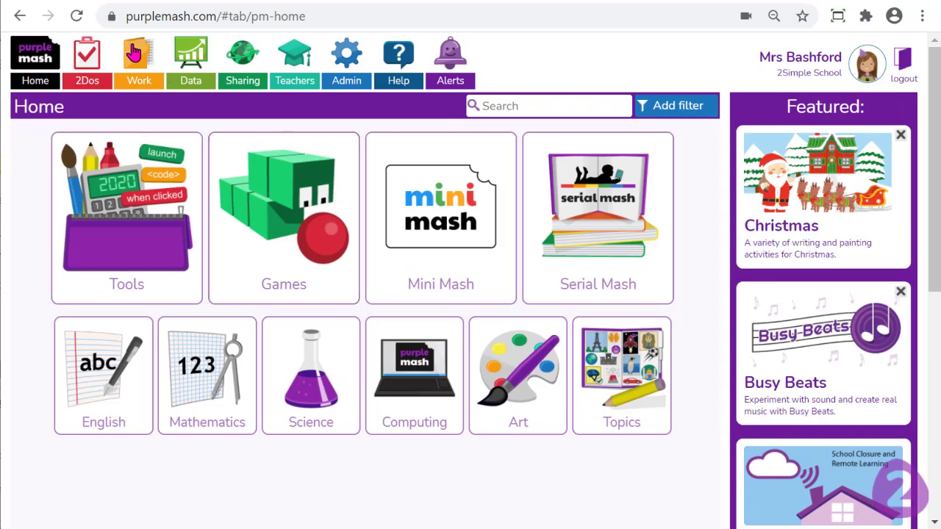
{"action": "left_click", "coordinate": [134, 53]}
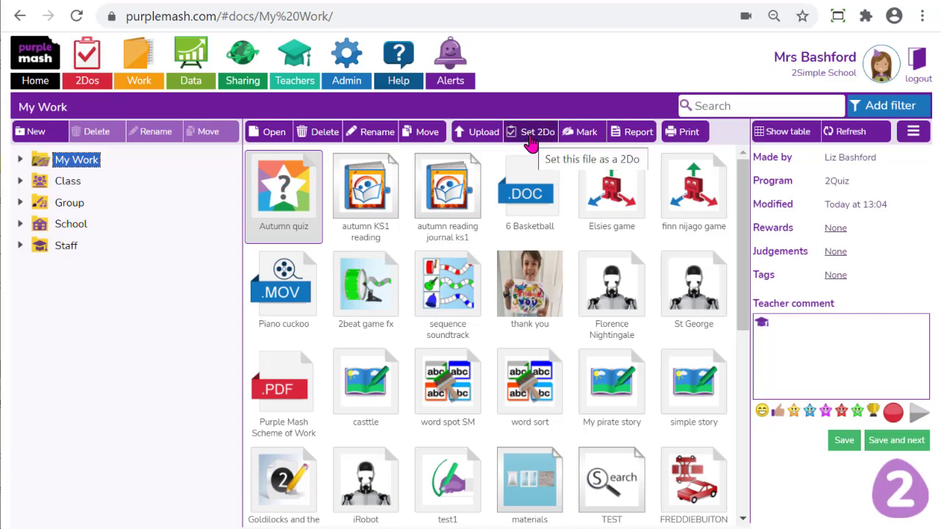
{"action": "left_click", "coordinate": [531, 141]}
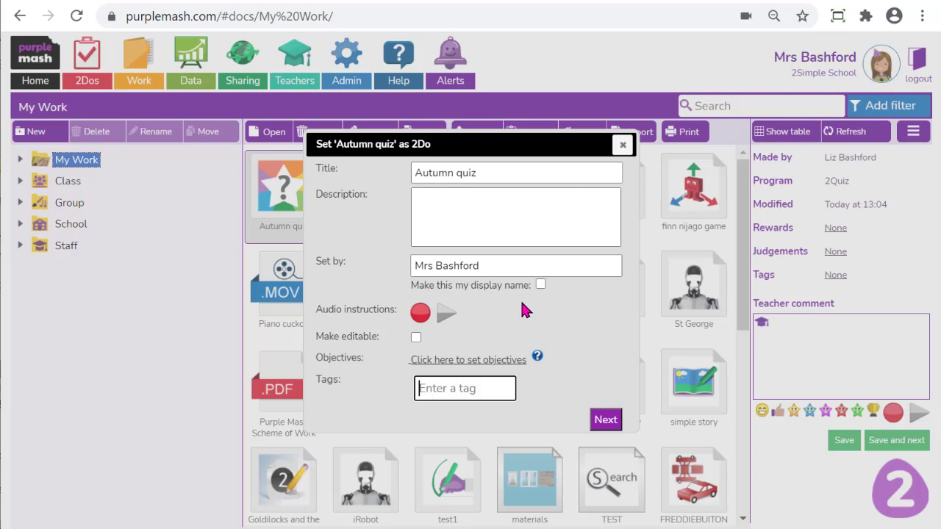
{"action": "left_click", "coordinate": [436, 205]}
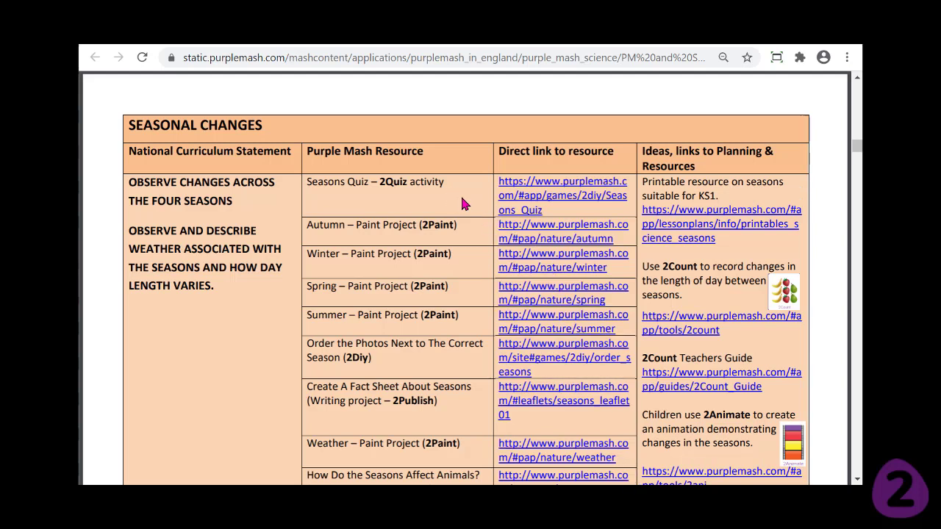
Step: Launch the Seasons Quiz from the Seasonal Changes curriculum table and open it for editing
{"action": "left_click", "coordinate": [520, 189]}
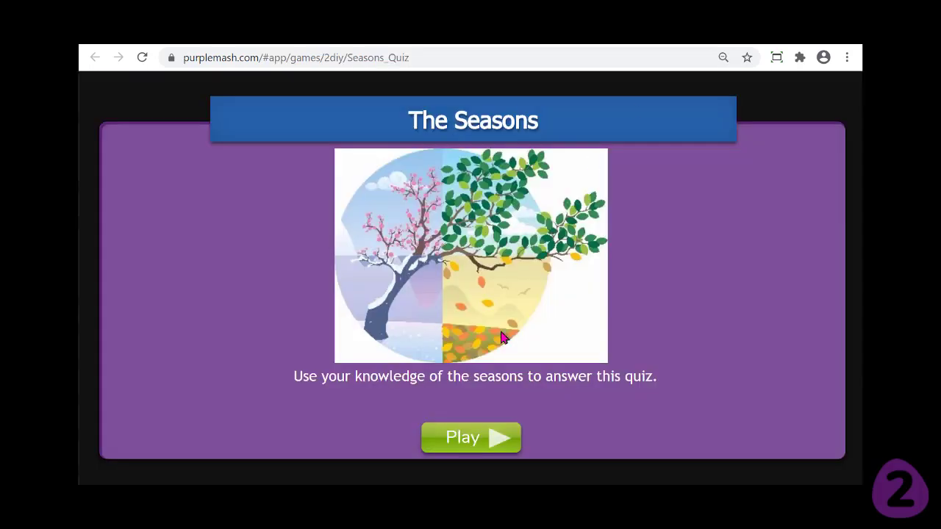
{"action": "left_click", "coordinate": [482, 437]}
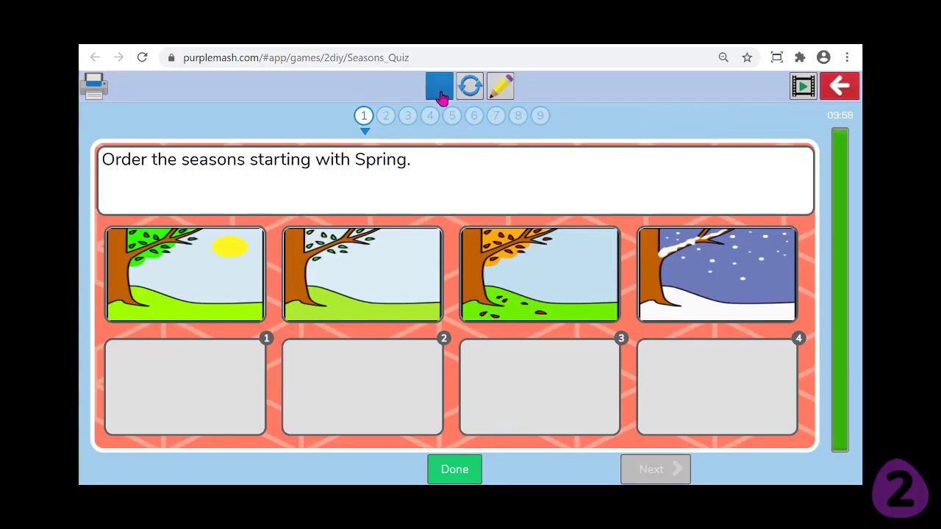
{"action": "left_click", "coordinate": [441, 96]}
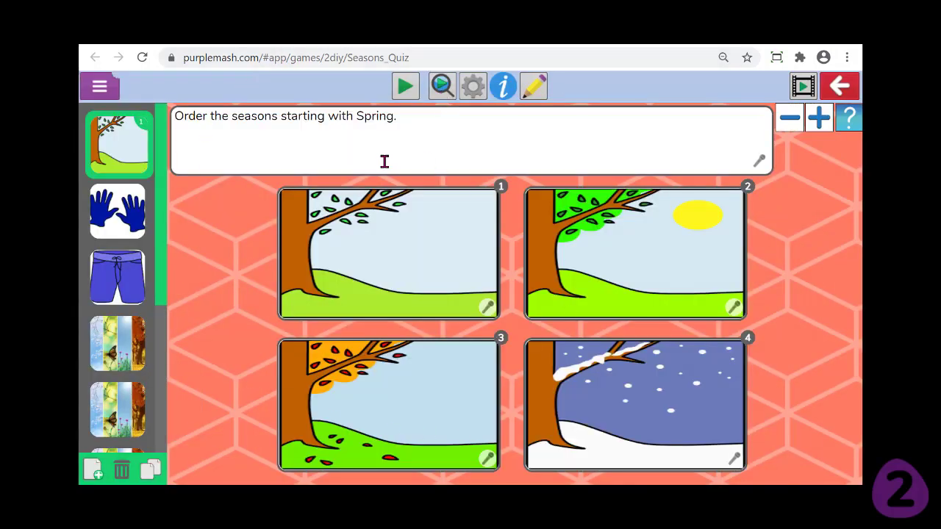
Step: Save the quiz as "Autumn quiz 2" in the My Work folder
{"action": "left_click", "coordinate": [87, 87]}
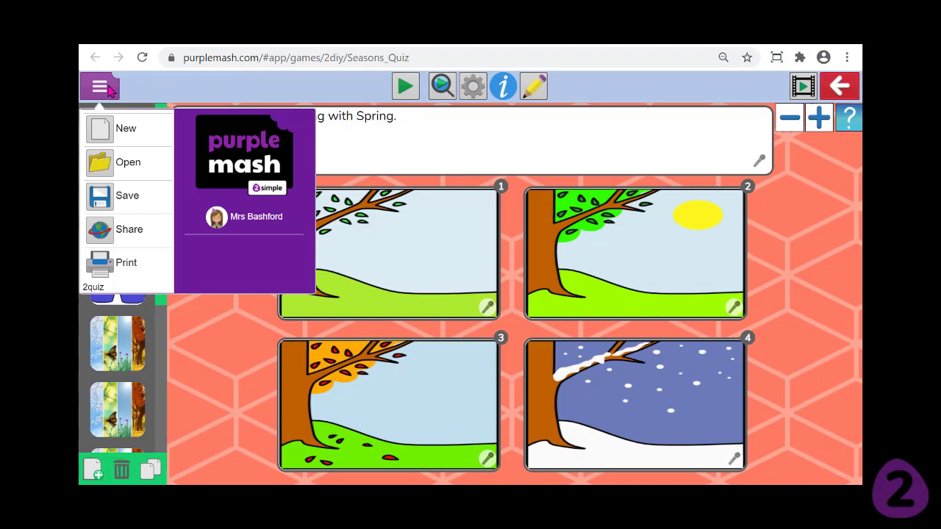
{"action": "left_click", "coordinate": [132, 195]}
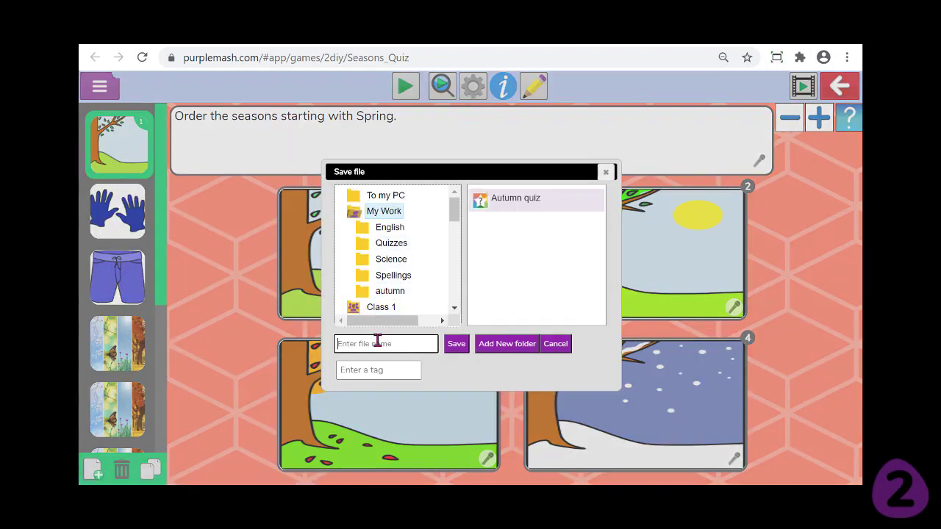
{"action": "type", "text": "Autumn quiz 2"}
{"action": "left_click", "coordinate": [448, 344]}
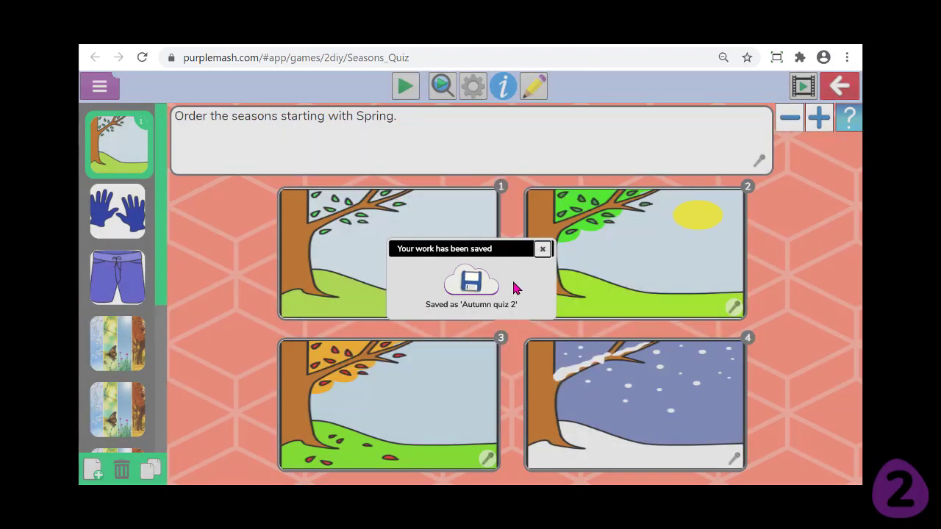
{"action": "left_click", "coordinate": [542, 249]}
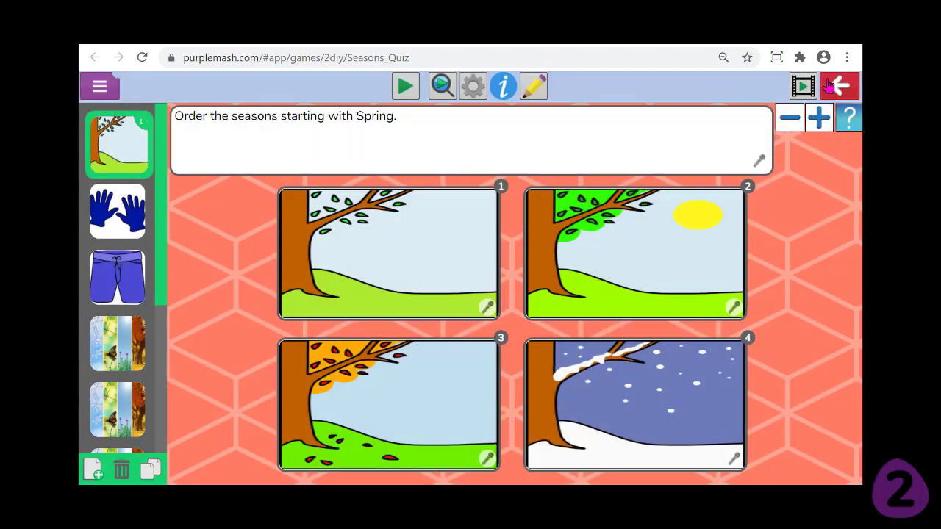
Step: Exit the editor and start setting the Autumn quiz file in My Work as a 2Do
{"action": "left_click", "coordinate": [834, 86]}
{"action": "left_click", "coordinate": [518, 270]}
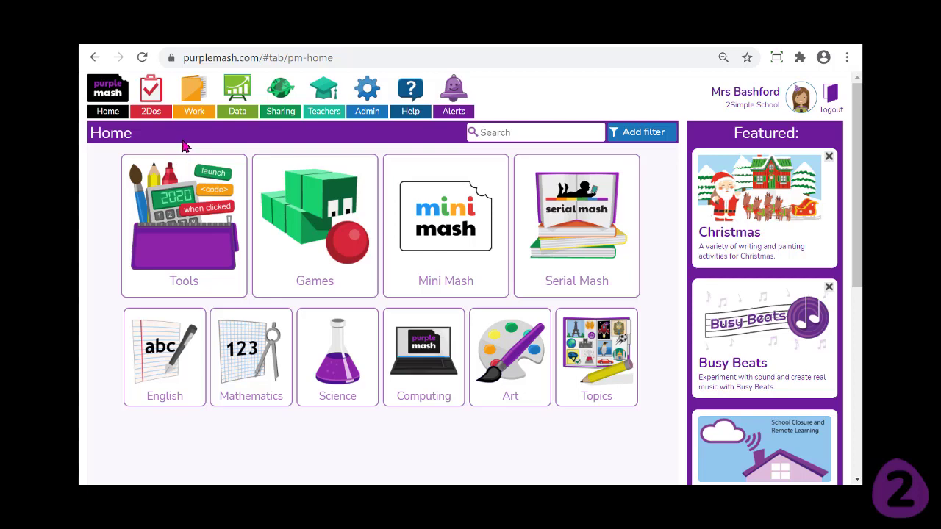
{"action": "left_click", "coordinate": [192, 100]}
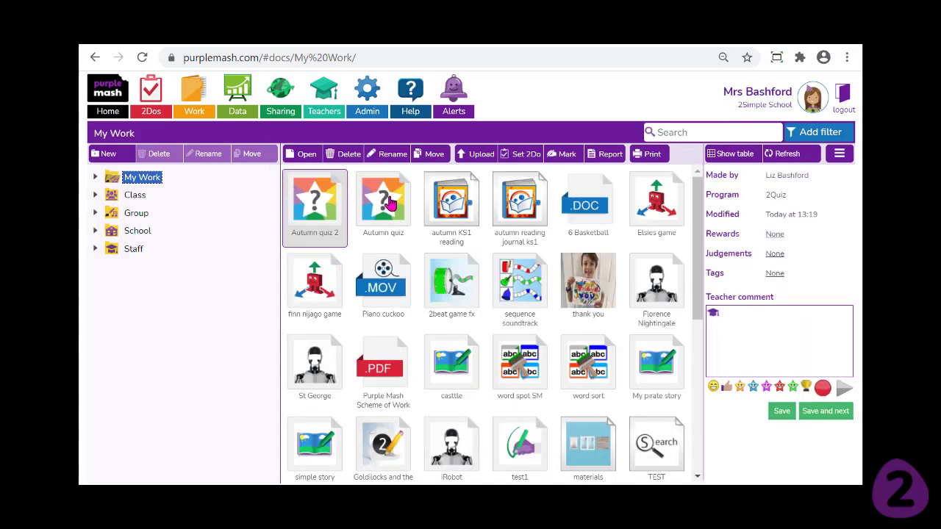
{"action": "left_click", "coordinate": [382, 205]}
{"action": "left_click", "coordinate": [523, 154]}
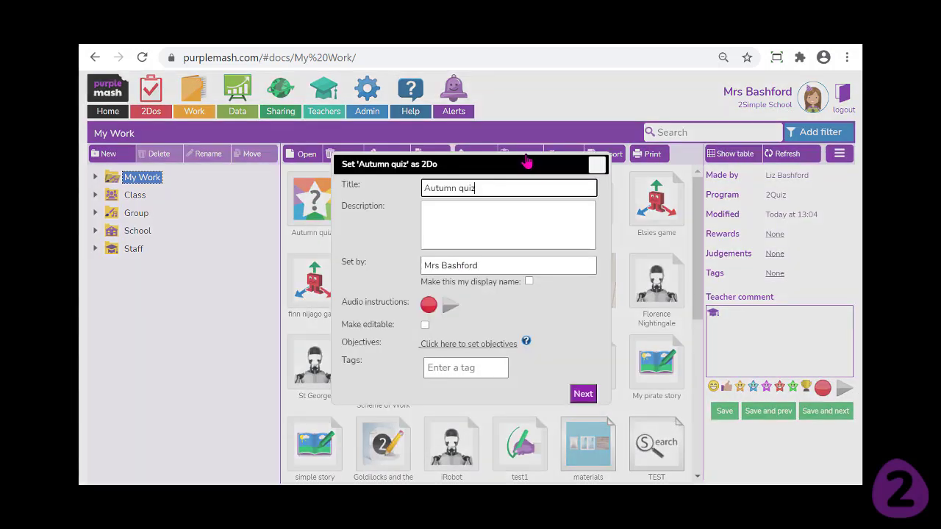
Step: Enter the 2Do description "Please listen to the instructions and answer the quiz."
{"action": "left_click", "coordinate": [478, 222]}
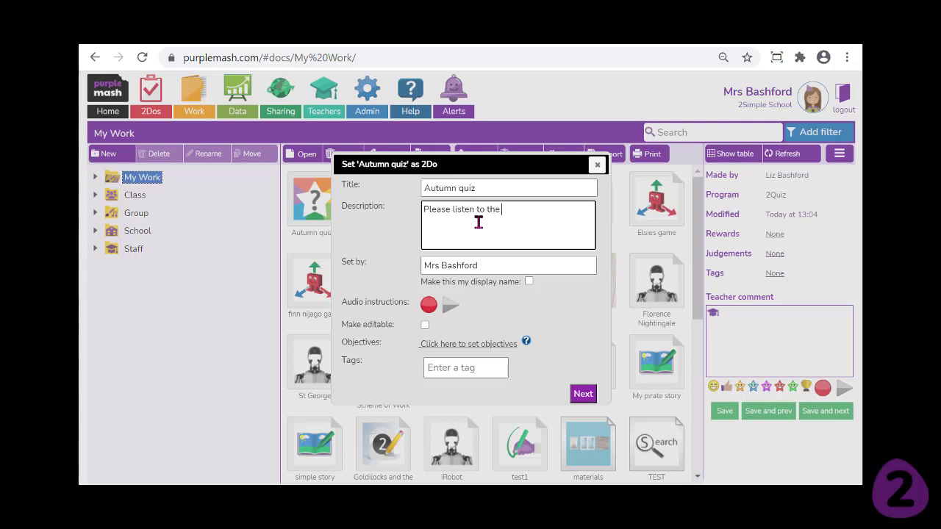
{"action": "type", "text": "Please listen to the instrcutions and answer t"}
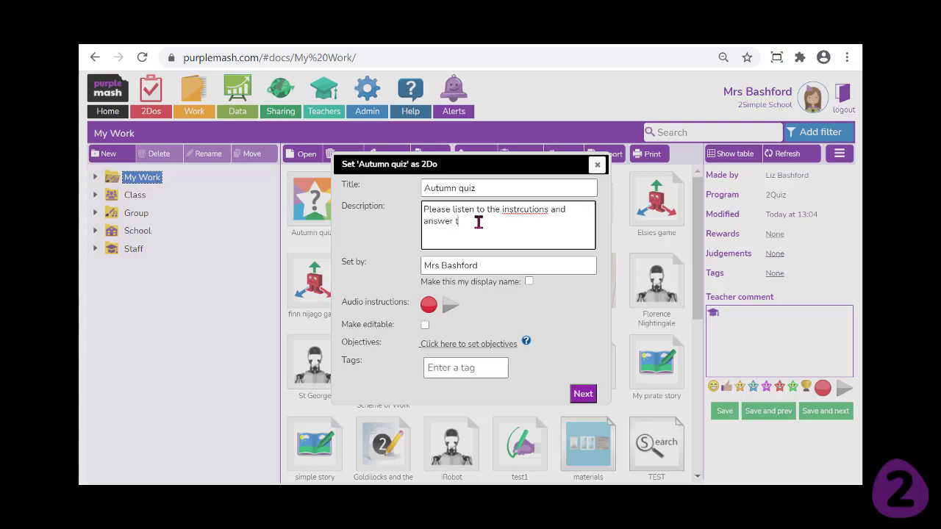
{"action": "type", "text": "he quiz."}
{"action": "key", "text": "BackSpace"}
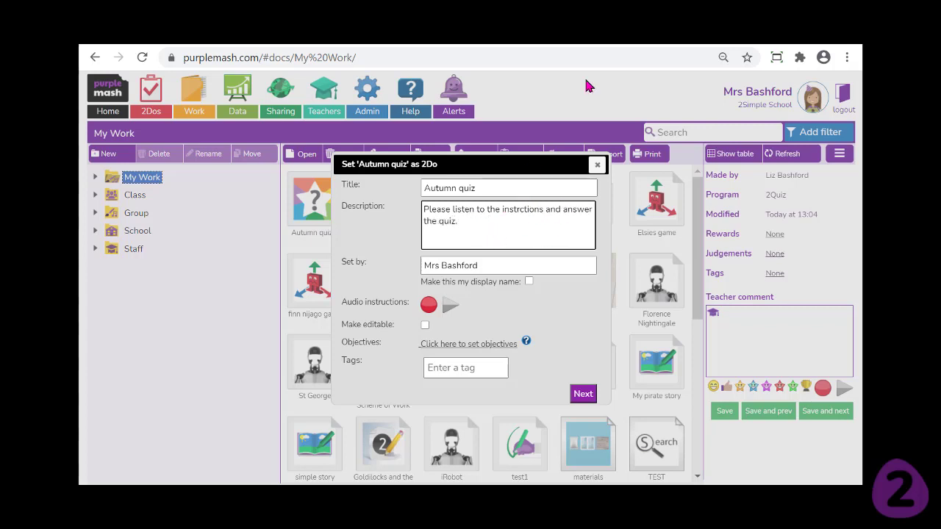
{"action": "key", "text": "Right"}
{"action": "type", "text": "c"}
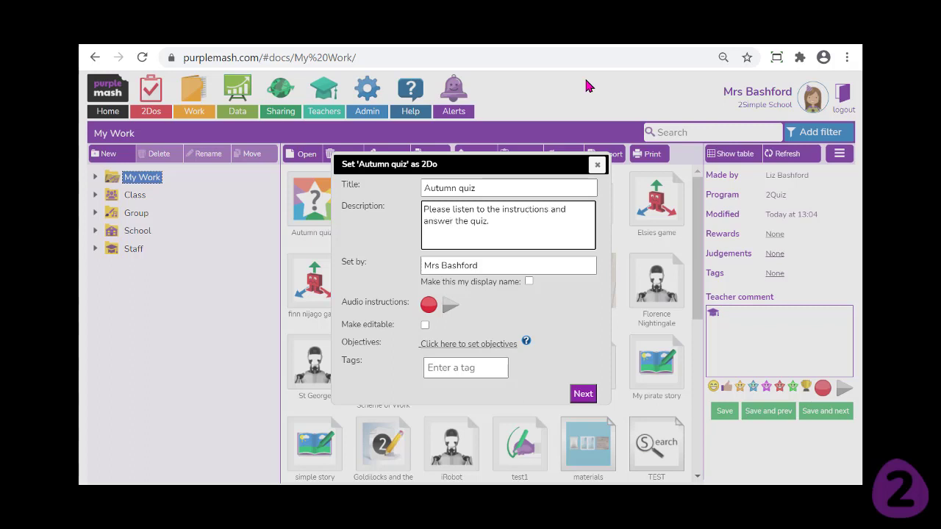
Step: Continue to the 2Do's assignment options and choose Homework Group 1 from the groups
{"action": "left_click", "coordinate": [582, 394]}
{"action": "left_click", "coordinate": [581, 390]}
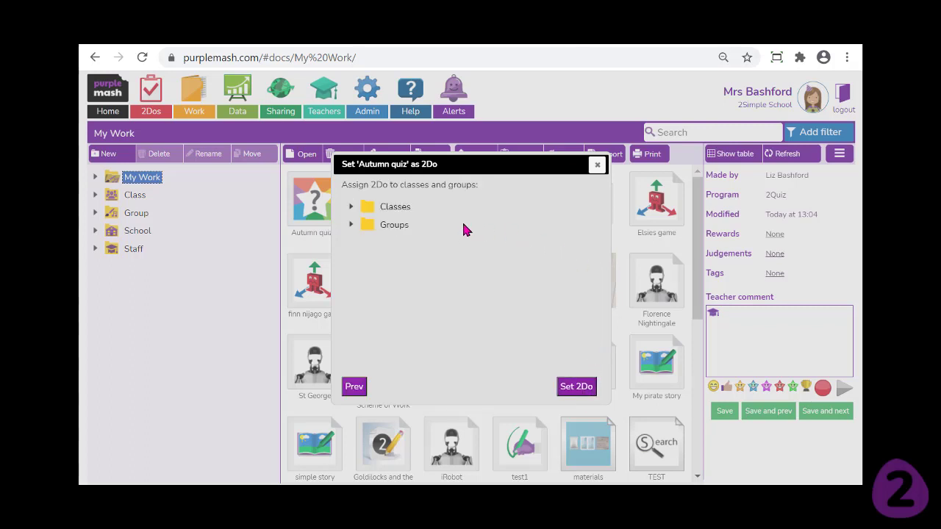
{"action": "left_click", "coordinate": [350, 225]}
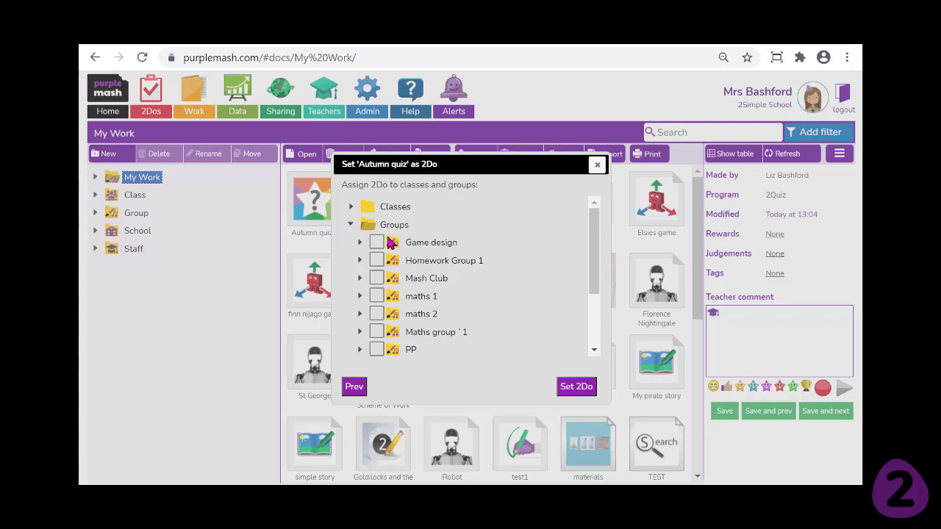
{"action": "left_click", "coordinate": [377, 262]}
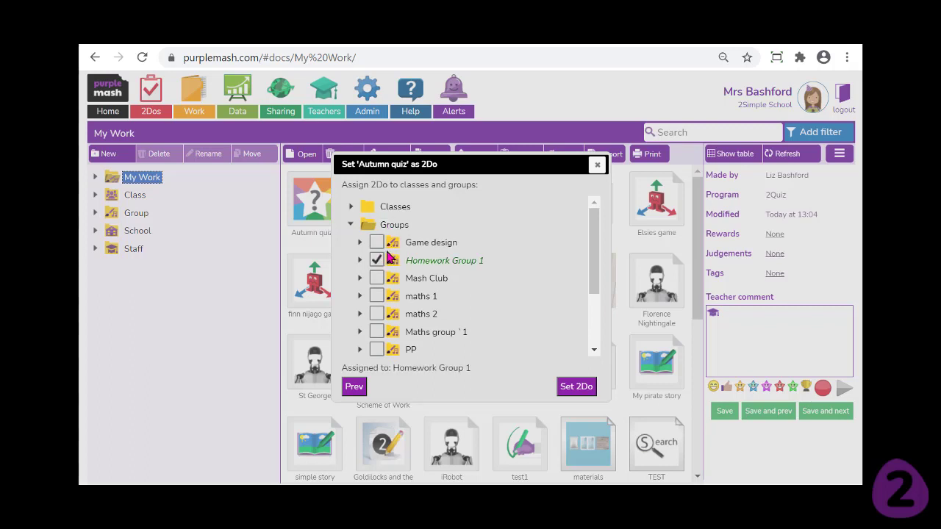
Step: Set the Autumn quiz 2Do for Homework Group 1 and close the dialog
{"action": "left_click", "coordinate": [566, 394]}
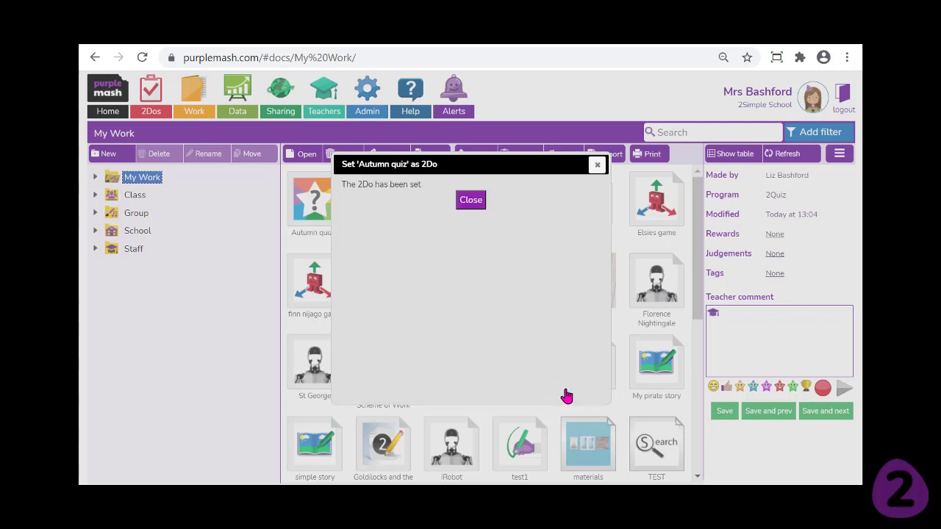
{"action": "left_click", "coordinate": [479, 203]}
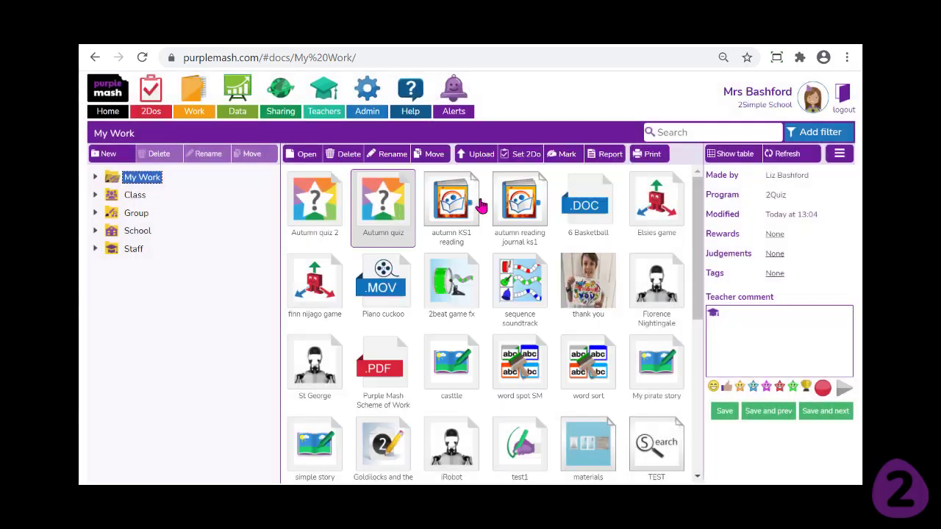
Step: Start setting the Autumn quiz 2 file as a 2Do, ready to enter its description
{"action": "left_click", "coordinate": [328, 202]}
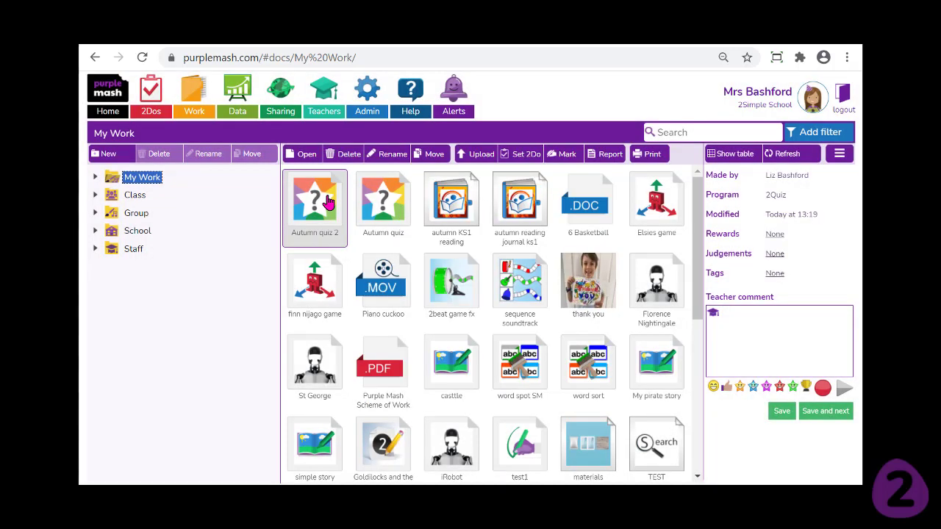
{"action": "left_click", "coordinate": [528, 161]}
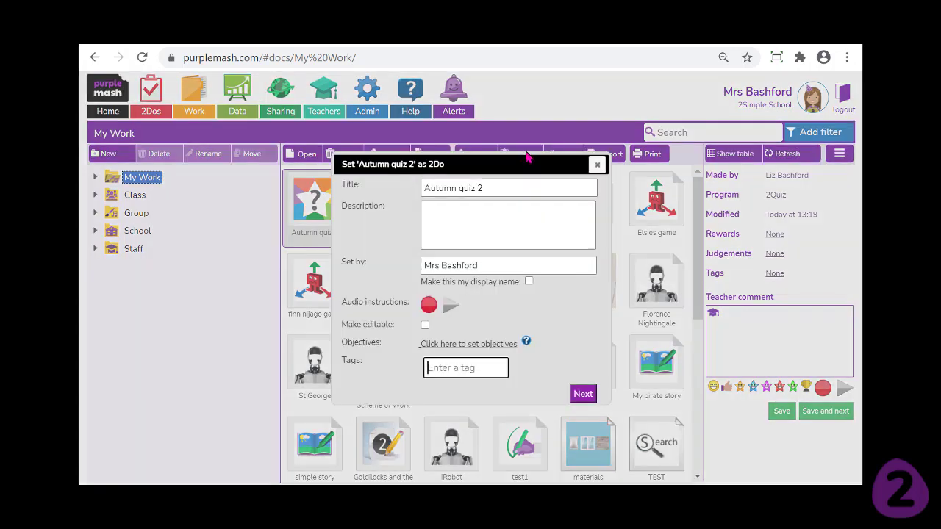
{"action": "left_click", "coordinate": [465, 224]}
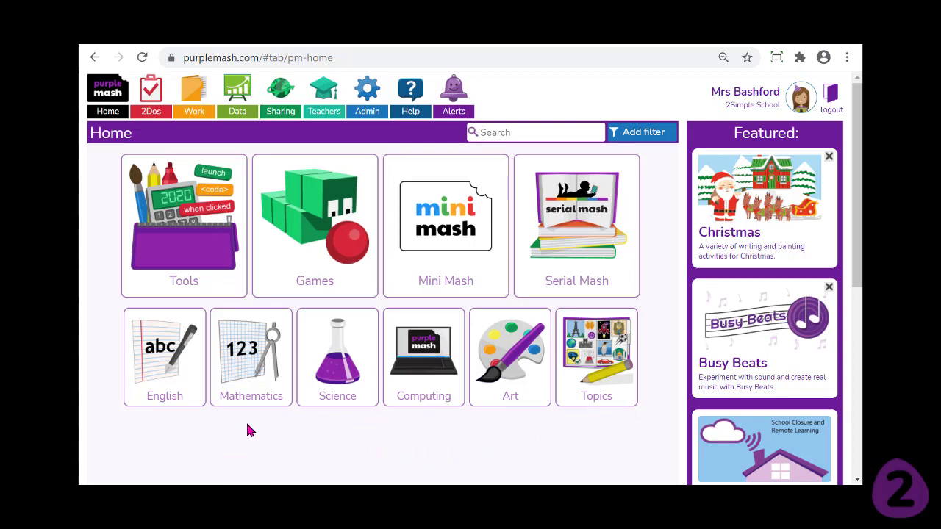
Step: Find the Multiplication activity among the Mathematics times tables resources and start setting it as a 2Do
{"action": "left_click", "coordinate": [251, 345]}
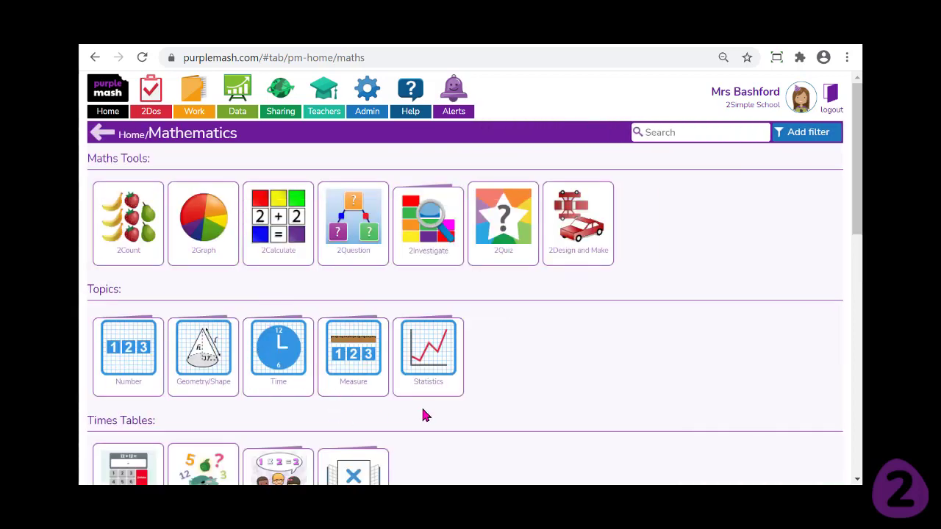
{"action": "scroll", "coordinate": [441, 405], "scroll_direction": "down", "scroll_amount": 1}
{"action": "scroll", "coordinate": [455, 408], "scroll_direction": "down", "scroll_amount": 1}
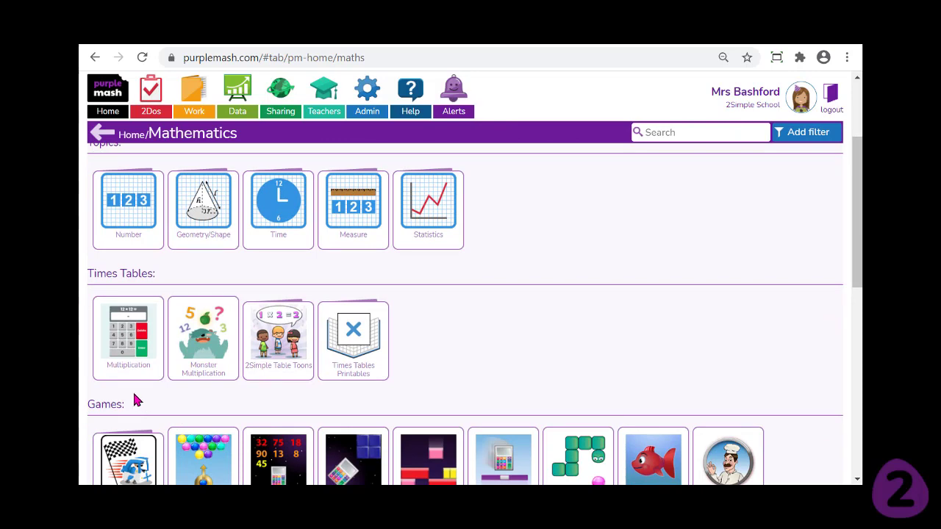
{"action": "mouse_move", "coordinate": [205, 335]}
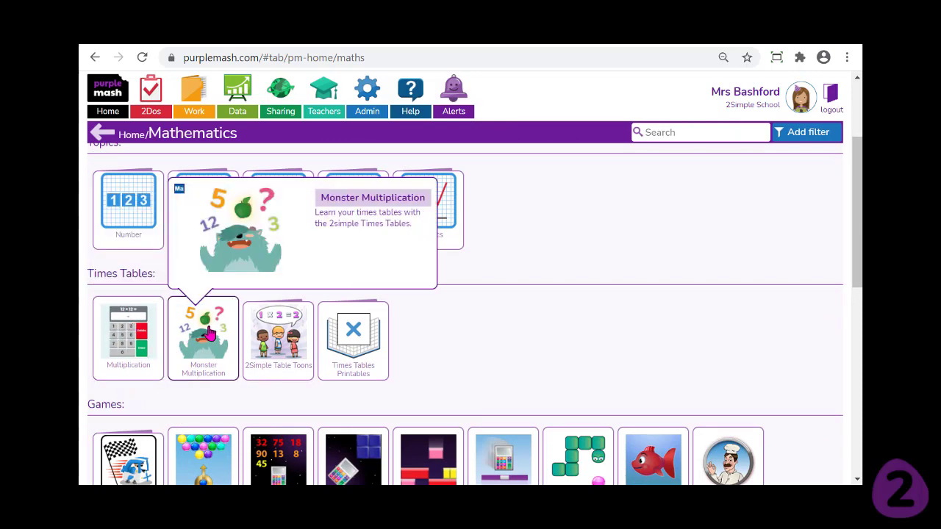
{"action": "mouse_move", "coordinate": [125, 332]}
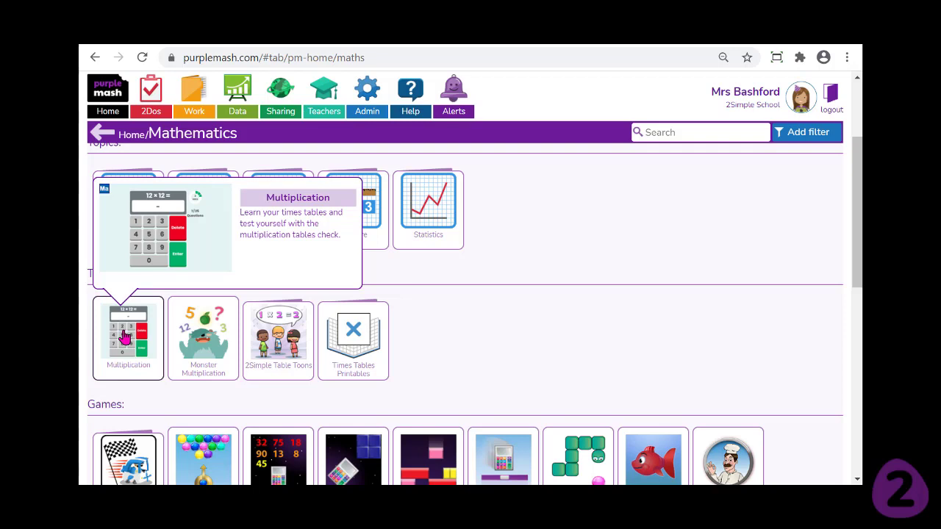
{"action": "left_click", "coordinate": [125, 337]}
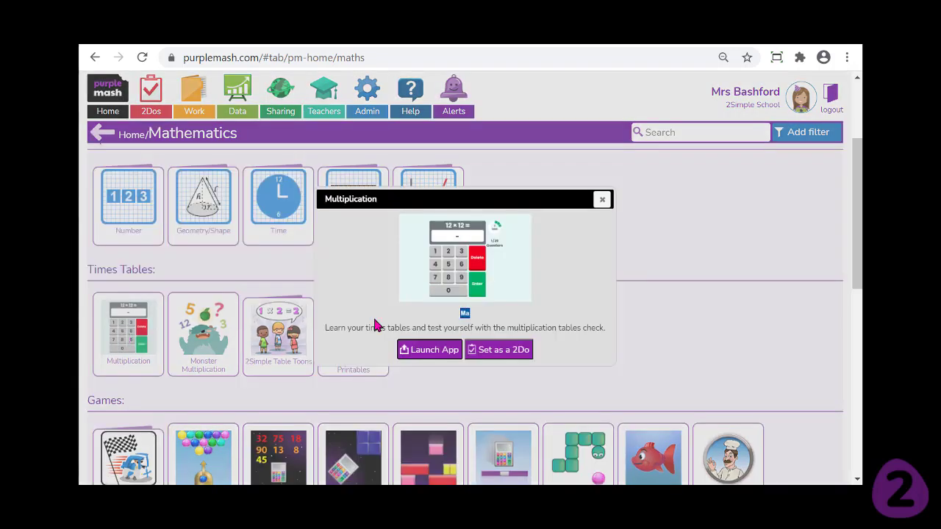
{"action": "left_click", "coordinate": [497, 351]}
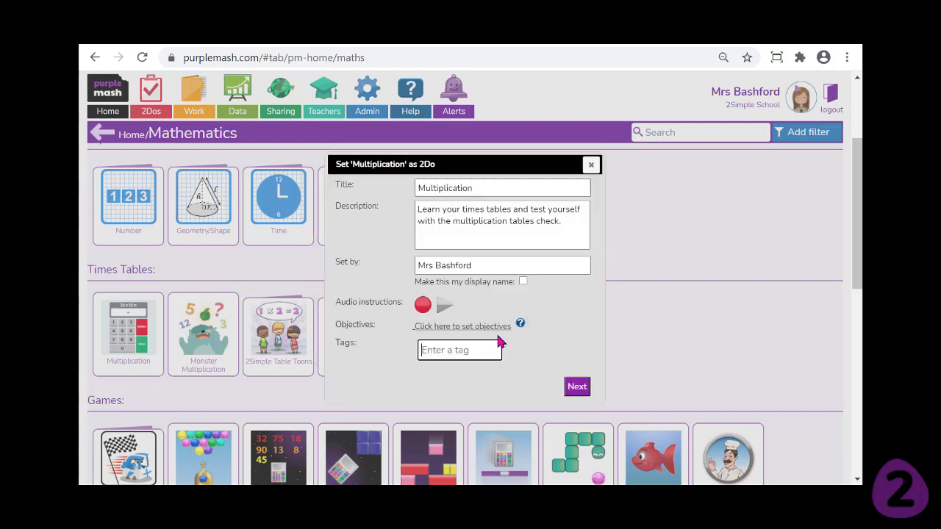
Step: Keep the default 2Do details and dates, and set the Multiplication game mode to Custom
{"action": "left_click", "coordinate": [576, 386]}
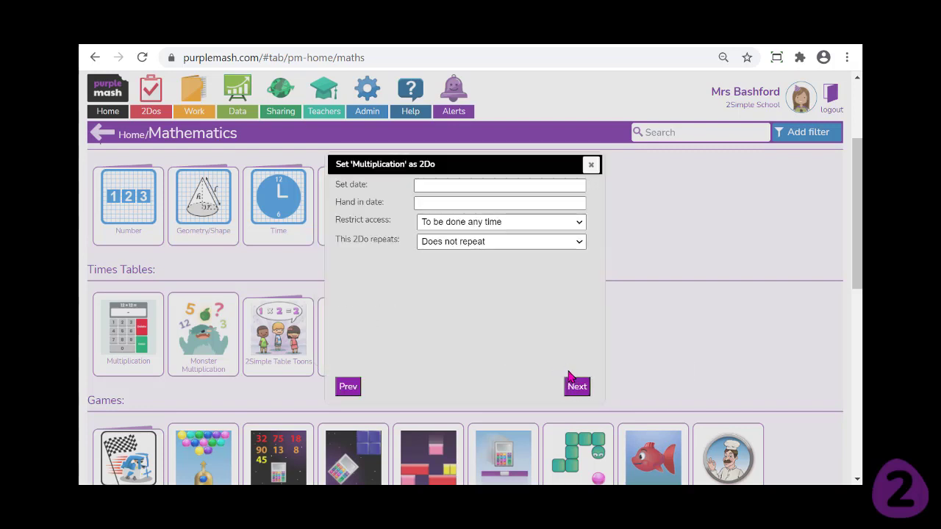
{"action": "left_click", "coordinate": [576, 387]}
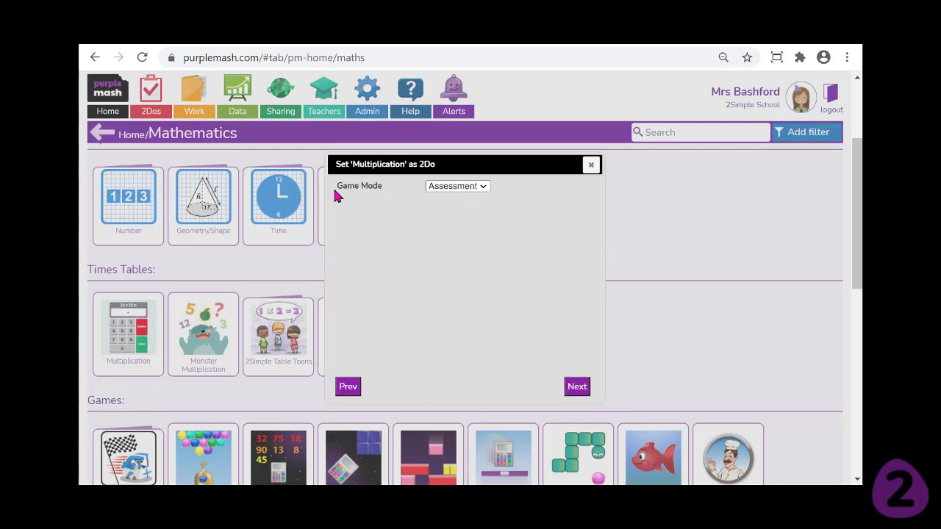
{"action": "left_click", "coordinate": [485, 188]}
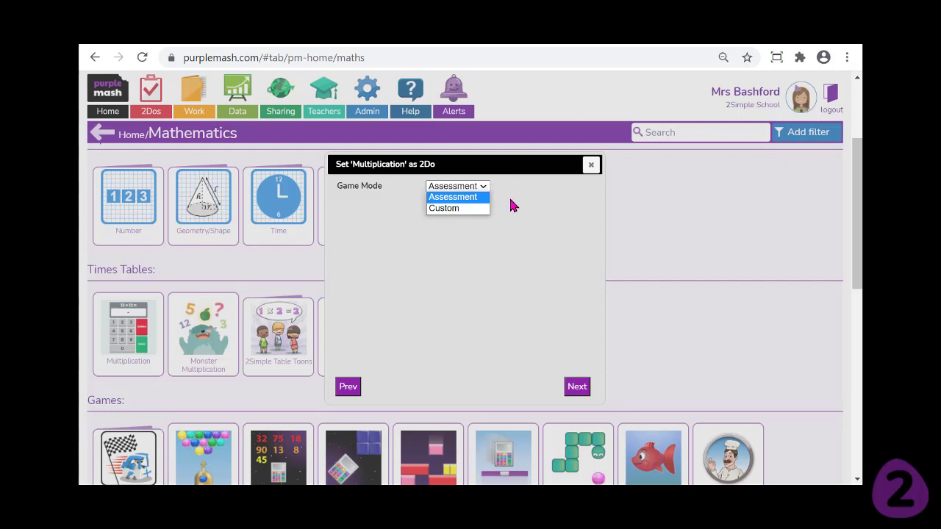
{"action": "left_click", "coordinate": [457, 209]}
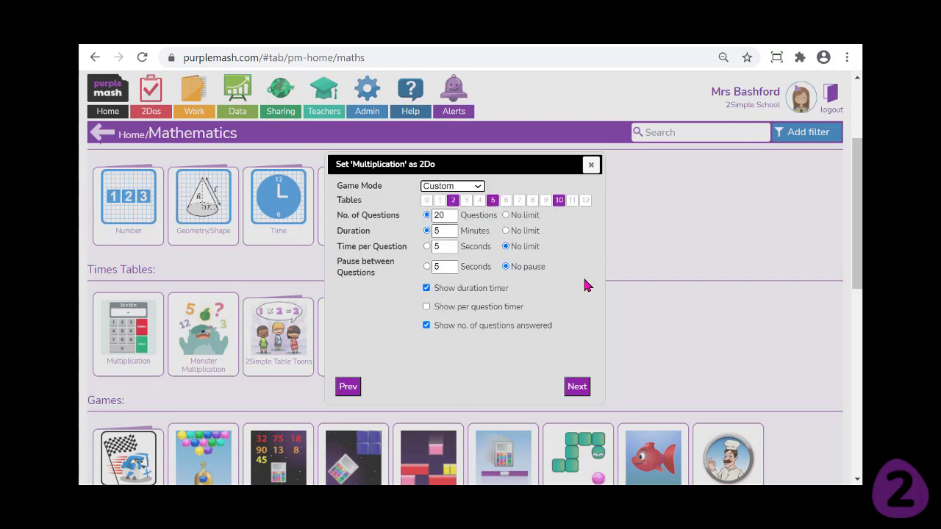
Step: Select only the 2 and 4 times tables, set 5 questions, and give the duration no limit
{"action": "left_click", "coordinate": [493, 201]}
{"action": "left_click", "coordinate": [559, 206]}
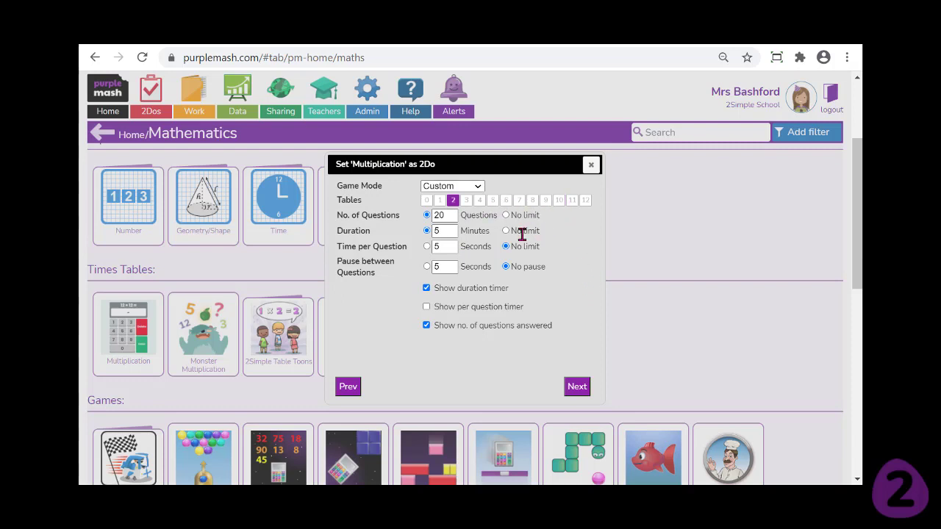
{"action": "left_click", "coordinate": [480, 201]}
{"action": "double_click", "coordinate": [438, 214]}
{"action": "type", "text": "5"}
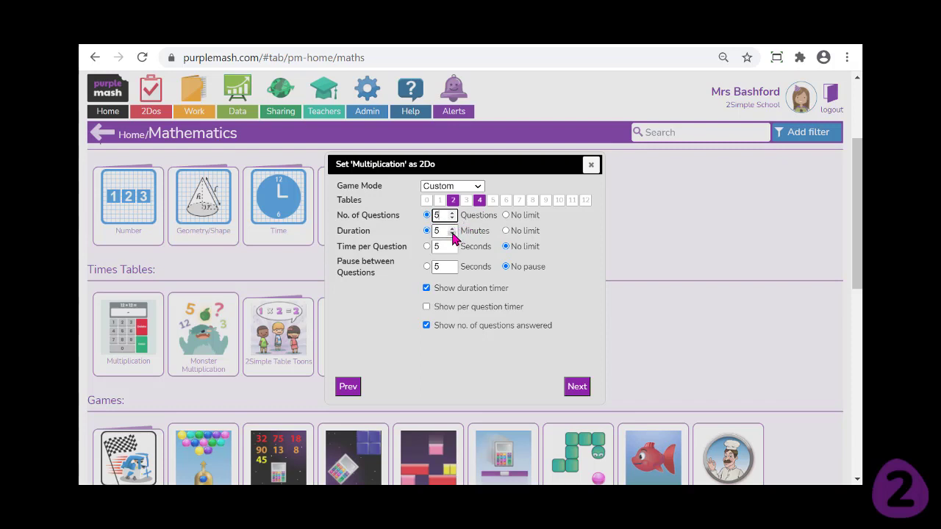
{"action": "left_click", "coordinate": [506, 230]}
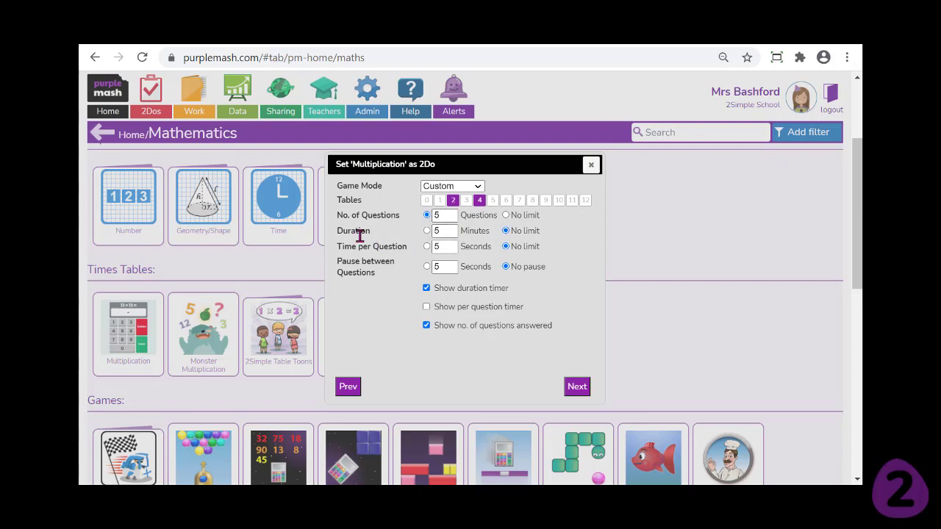
Step: Adjust the seconds allowed per question and toggle the duration timer display twice
{"action": "left_click", "coordinate": [452, 244]}
{"action": "left_click", "coordinate": [452, 245]}
{"action": "left_click", "coordinate": [452, 244]}
{"action": "left_click", "coordinate": [452, 245]}
{"action": "left_click", "coordinate": [426, 289]}
{"action": "left_click", "coordinate": [426, 289]}
Step: Assign the Multiplication 2Do to Homework Group 1, set it, and close the dialog
{"action": "left_click", "coordinate": [580, 389]}
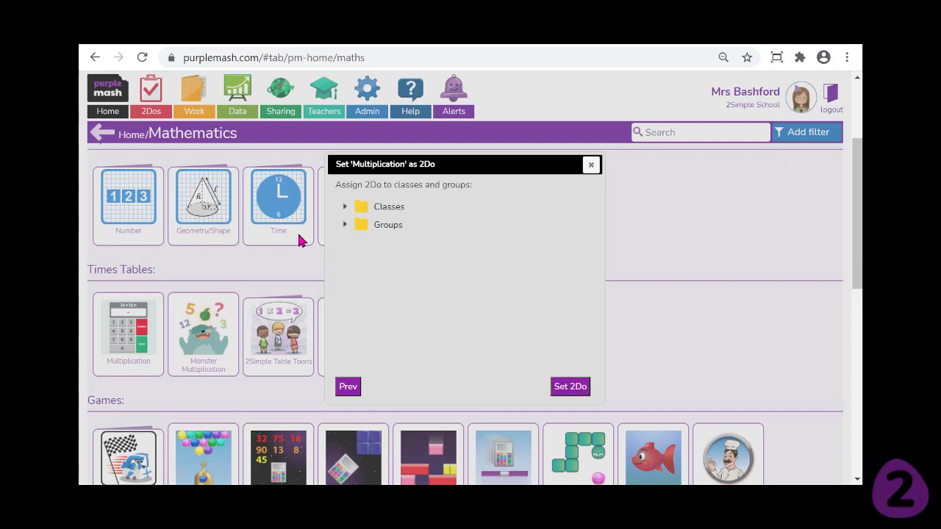
{"action": "left_click", "coordinate": [345, 225]}
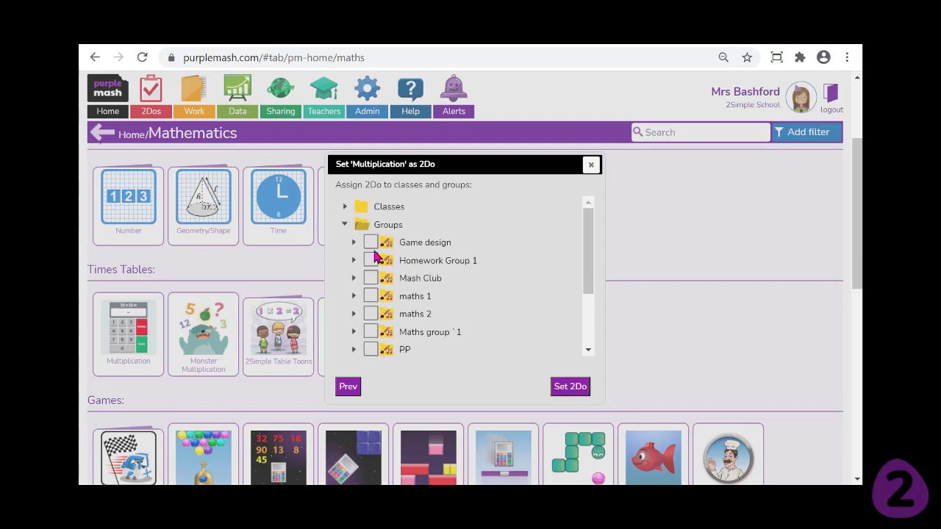
{"action": "left_click", "coordinate": [370, 260]}
{"action": "left_click", "coordinate": [568, 384]}
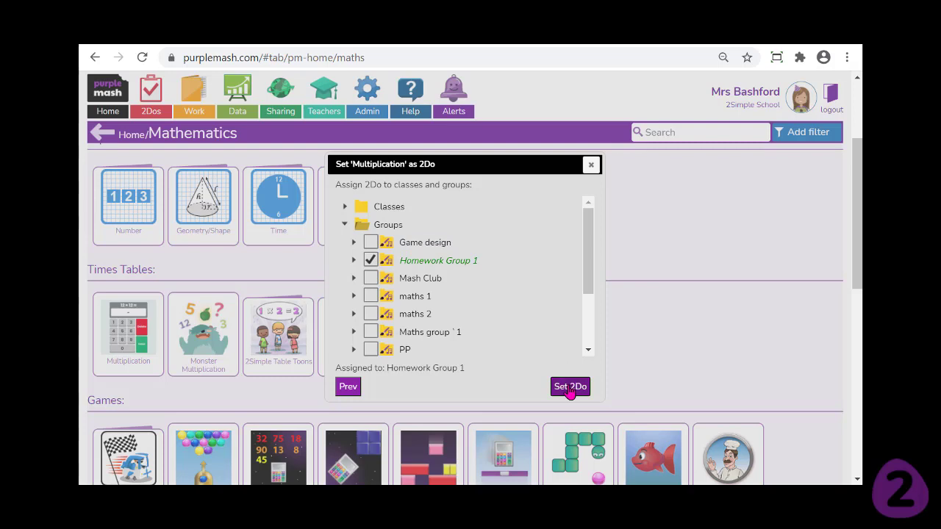
{"action": "left_click", "coordinate": [465, 200]}
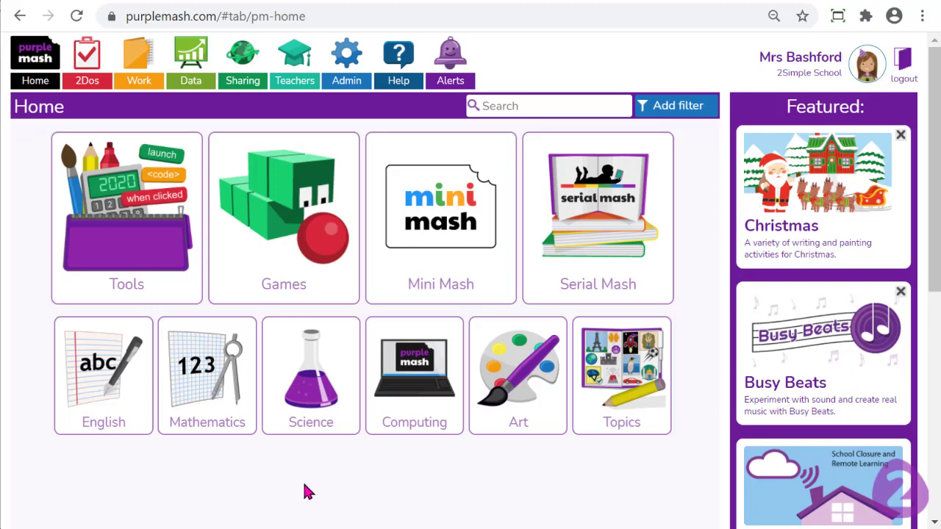
Step: Look over the English resources, including Spelling Resources, and return to the home page
{"action": "left_click", "coordinate": [109, 397]}
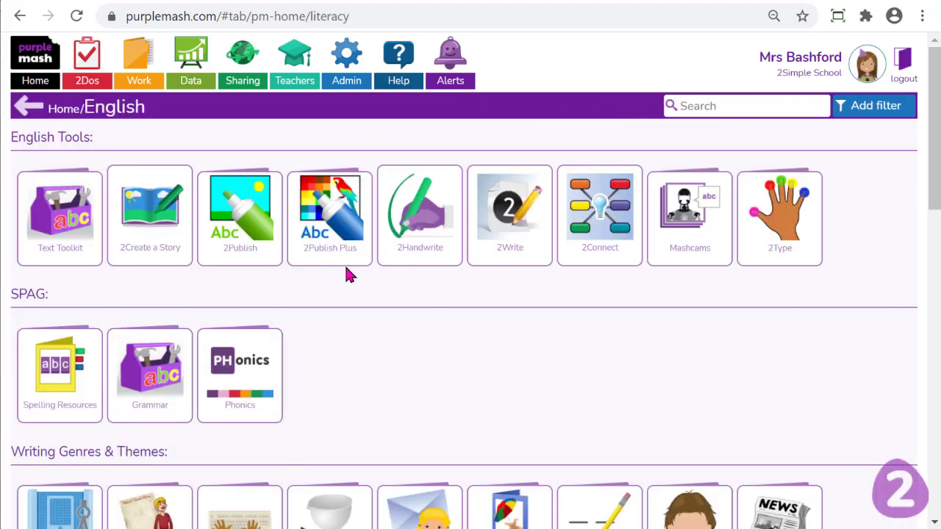
{"action": "mouse_move", "coordinate": [104, 423]}
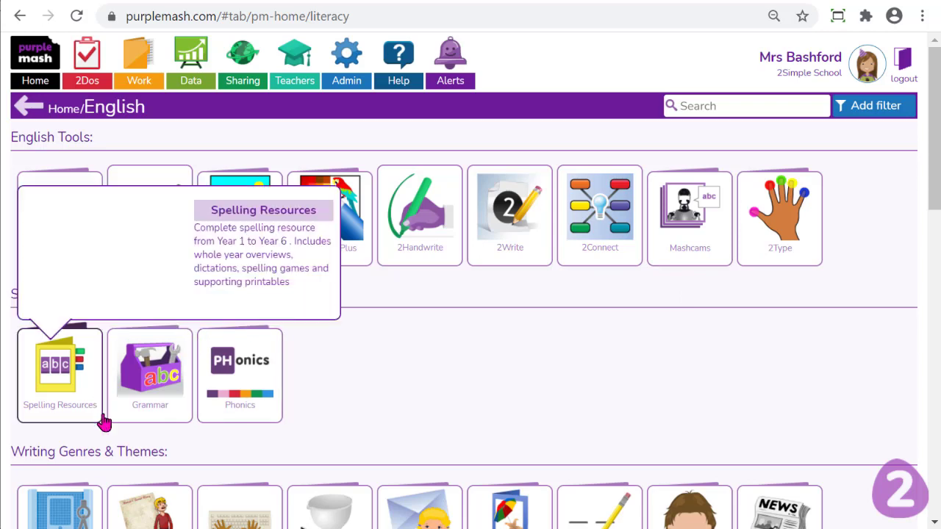
{"action": "left_click", "coordinate": [46, 108]}
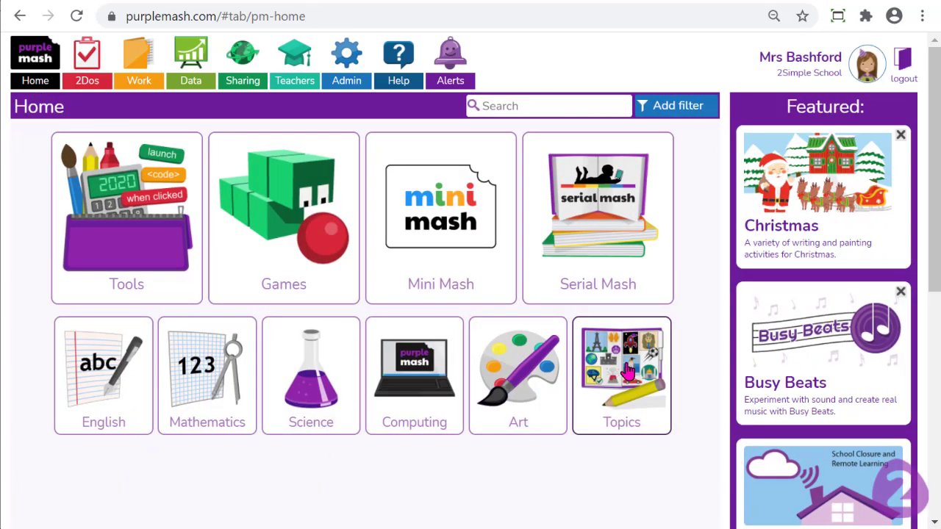
Step: Launch the Tutankhamun's Tomb writing project from the Ancient Egypt topic and switch it to teacher mode
{"action": "left_click", "coordinate": [629, 371]}
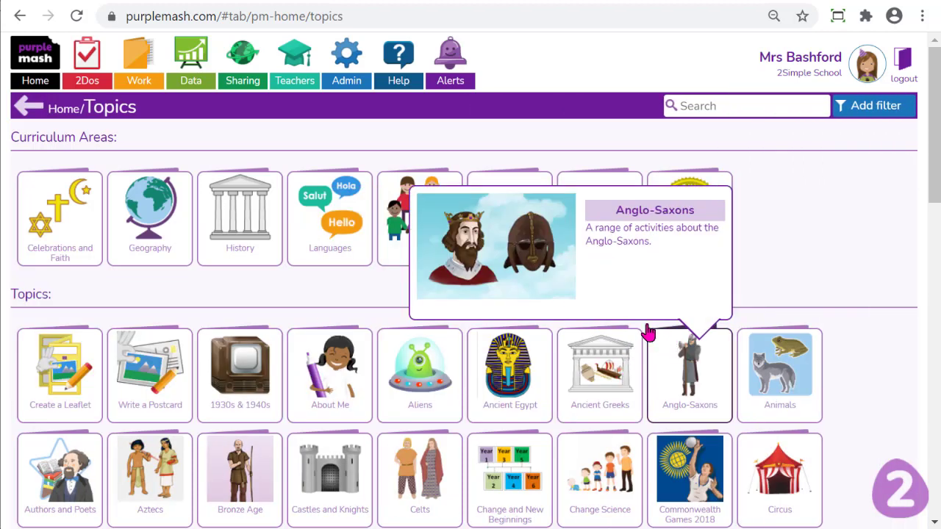
{"action": "left_click", "coordinate": [544, 366]}
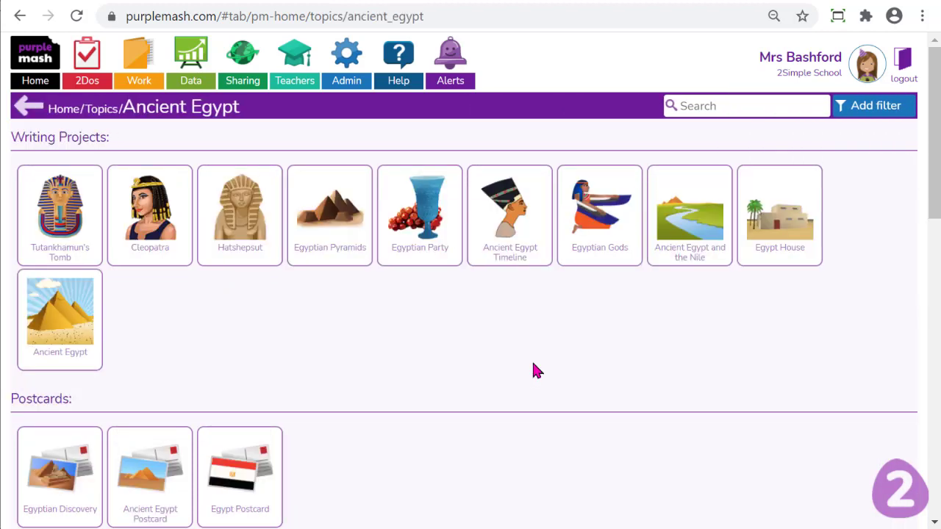
{"action": "left_click", "coordinate": [70, 198]}
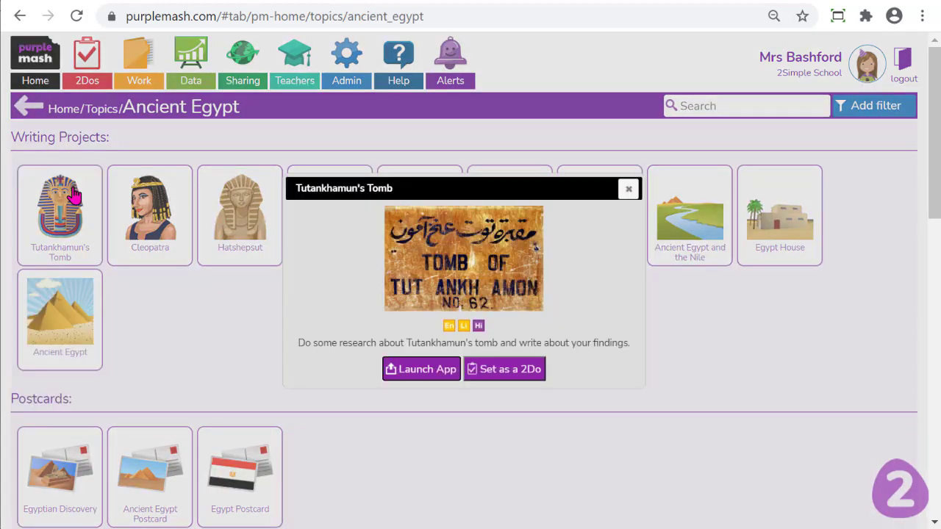
{"action": "left_click", "coordinate": [438, 375]}
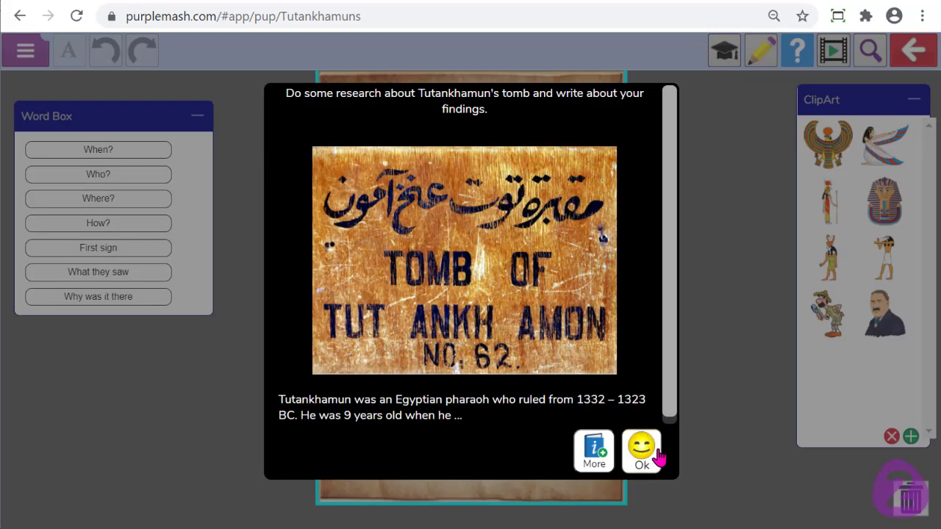
{"action": "left_click", "coordinate": [659, 449]}
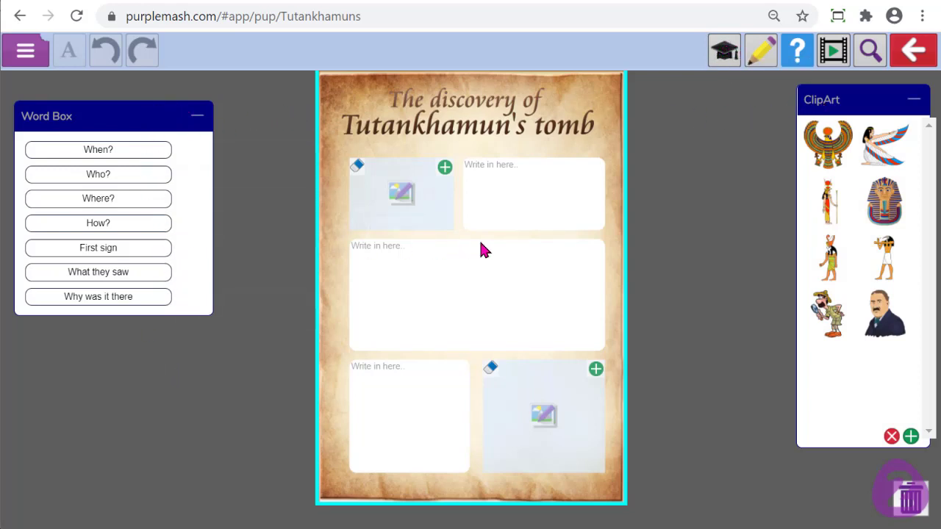
{"action": "left_click", "coordinate": [722, 63]}
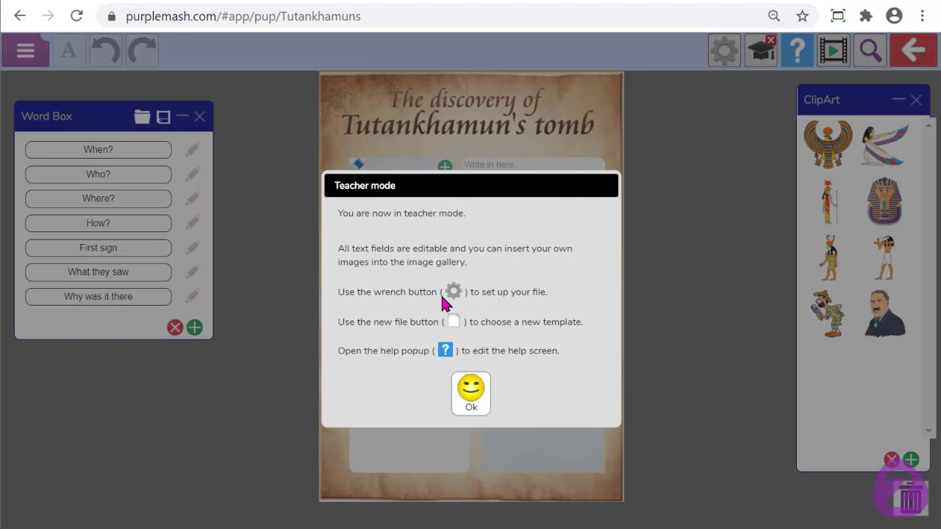
{"action": "left_click", "coordinate": [474, 397]}
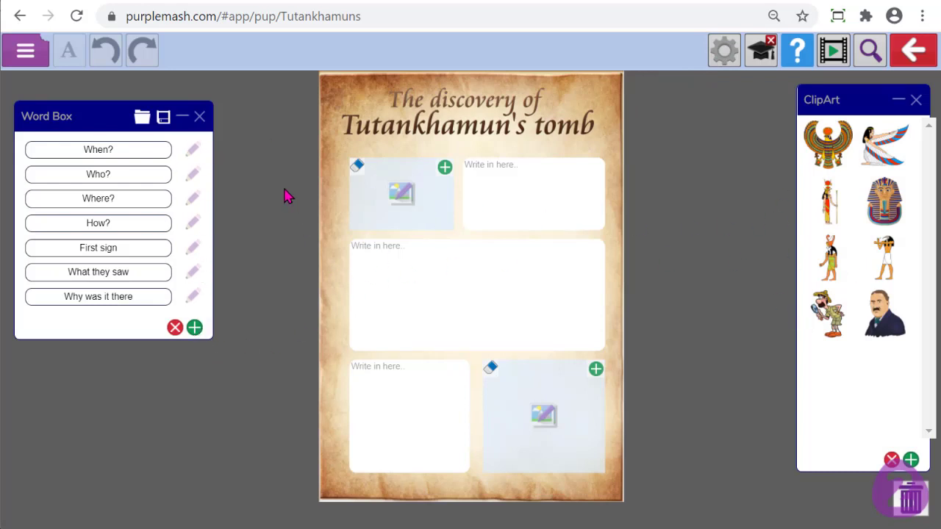
Step: Review the "When?" word box entry's fields and the available sound choices, keeping the entry as it is
{"action": "left_click", "coordinate": [193, 152]}
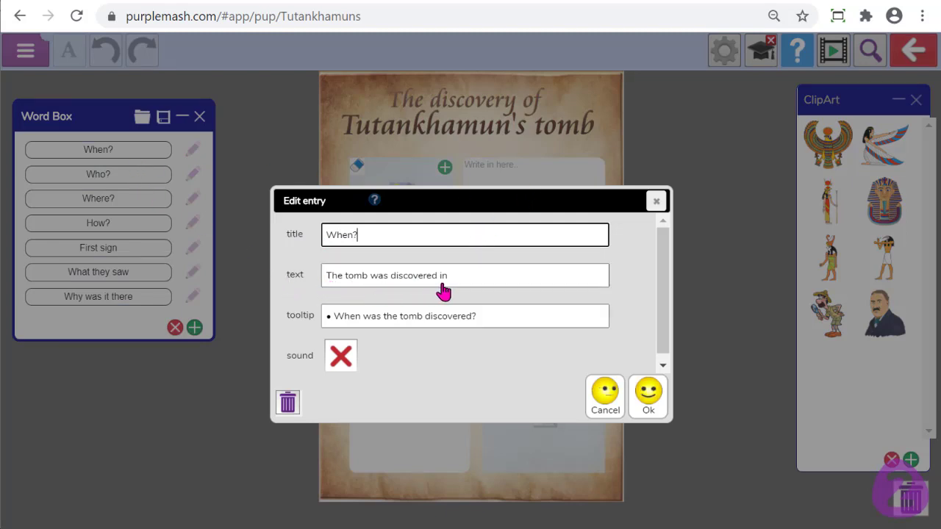
{"action": "left_click", "coordinate": [469, 279]}
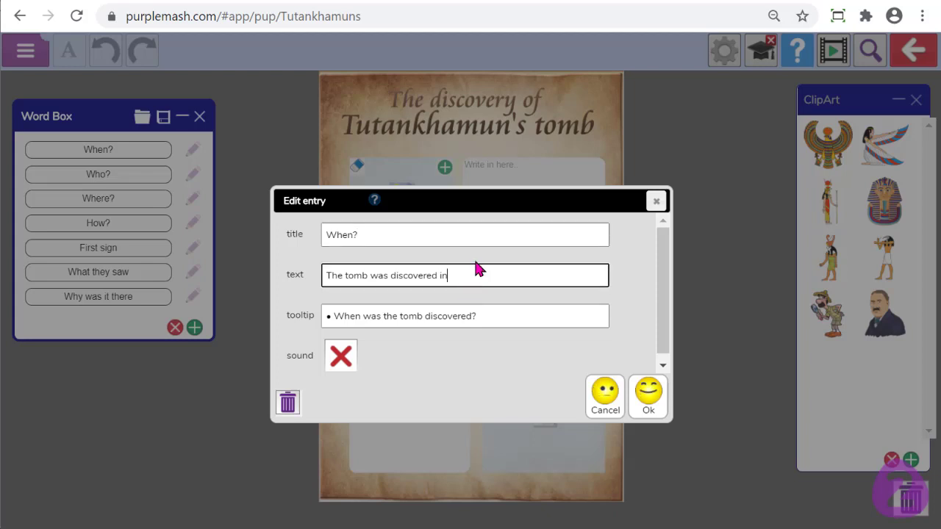
{"action": "left_click", "coordinate": [341, 357]}
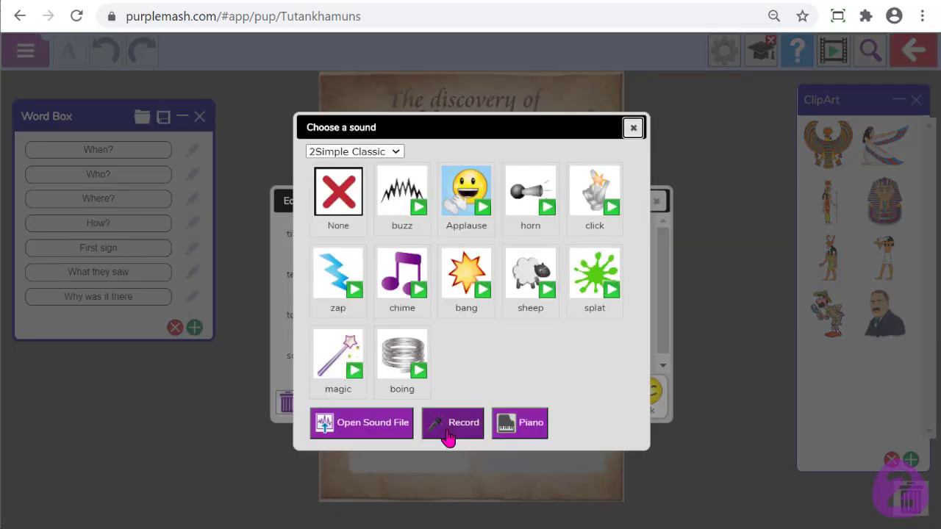
{"action": "left_click", "coordinate": [634, 129]}
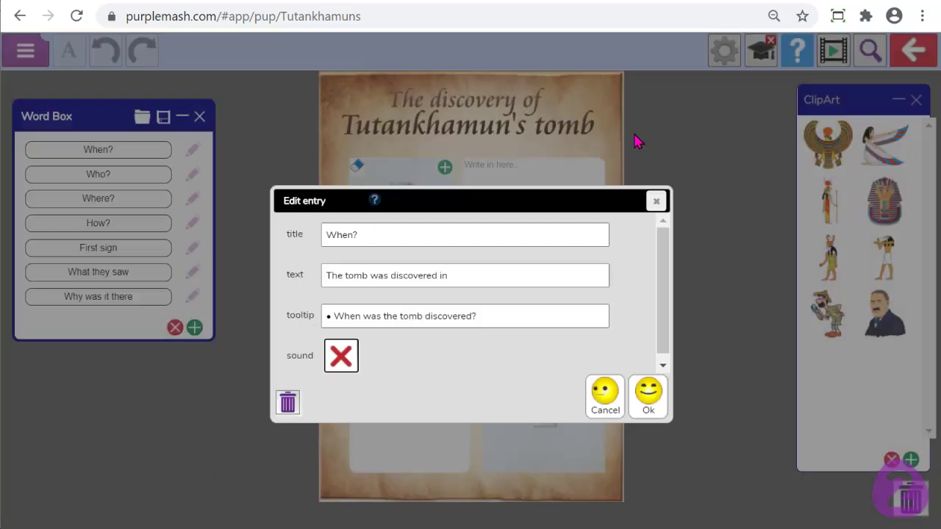
{"action": "left_click", "coordinate": [648, 409]}
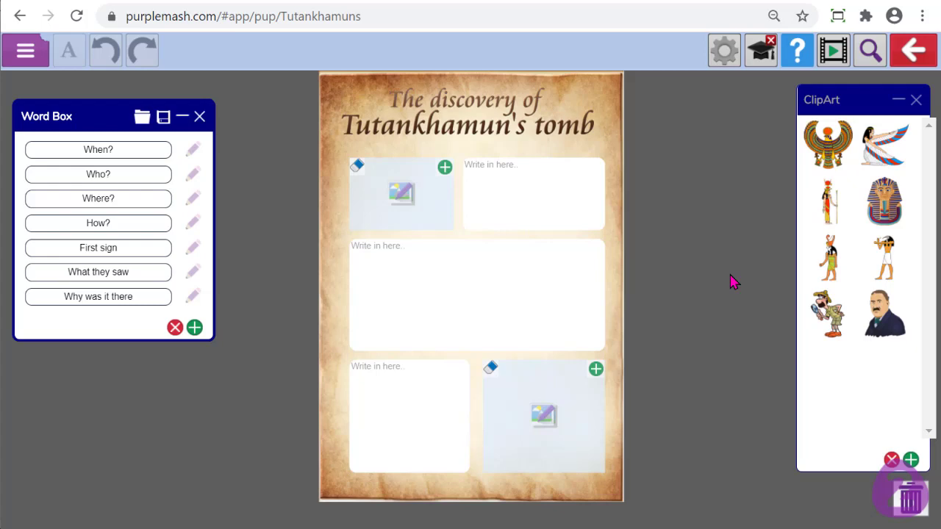
Step: Check the teacher mode how-to videos and the project's help pop-up, closing each one
{"action": "left_click", "coordinate": [837, 65]}
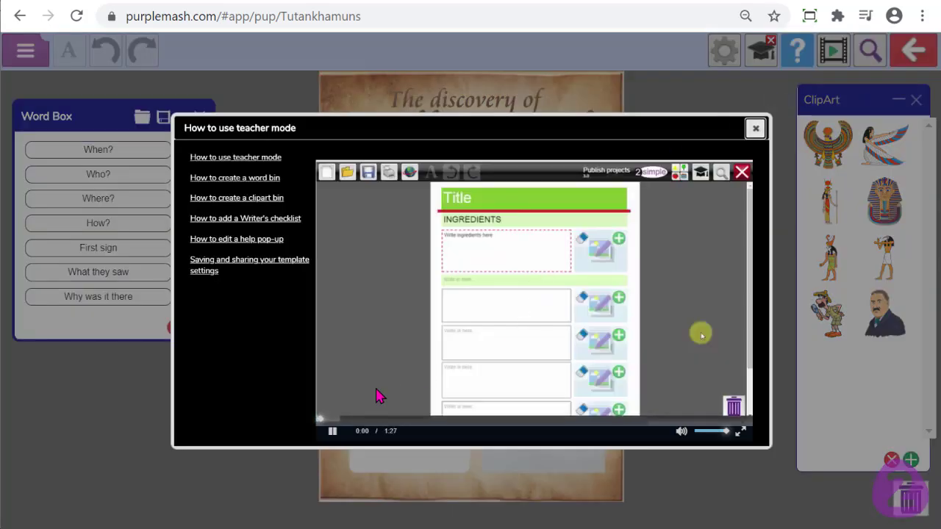
{"action": "left_click", "coordinate": [336, 433]}
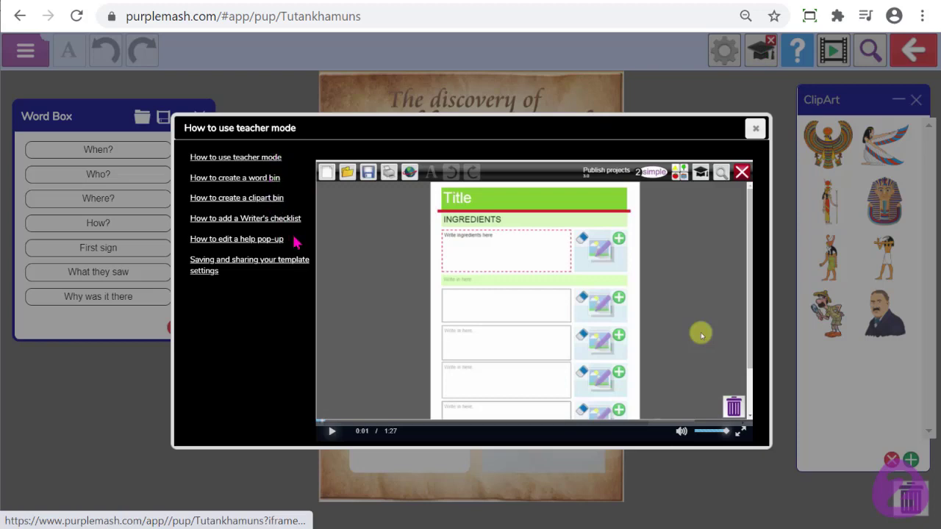
{"action": "left_click", "coordinate": [755, 127]}
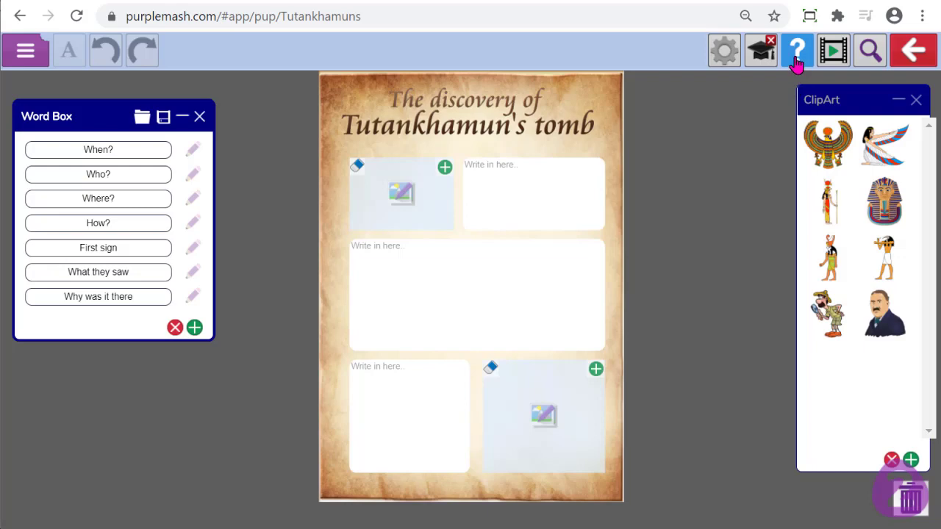
{"action": "left_click", "coordinate": [800, 56]}
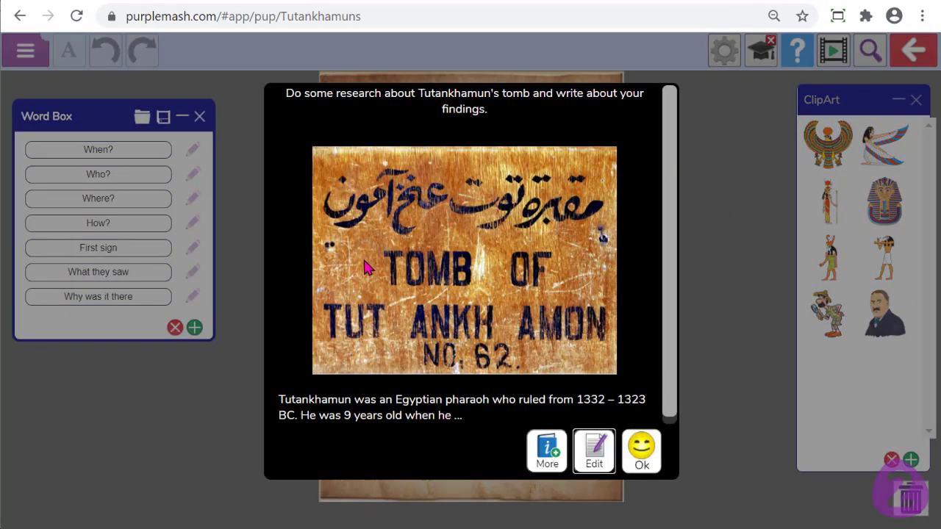
{"action": "scroll", "coordinate": [609, 269], "scroll_direction": "down", "scroll_amount": 1}
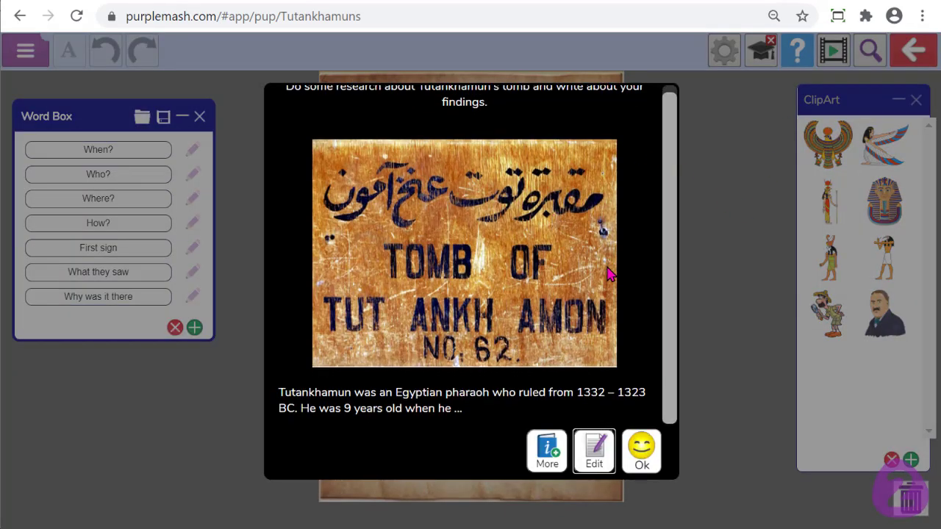
{"action": "scroll", "coordinate": [609, 269], "scroll_direction": "up", "scroll_amount": 1}
{"action": "left_click", "coordinate": [640, 470]}
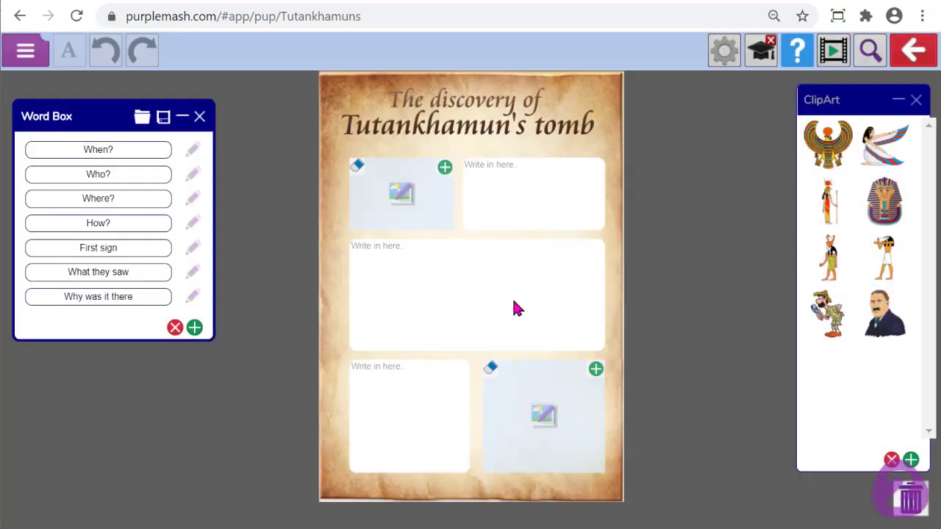
Step: View the project's file options, including saving and sharing, and exit the writing project to the home page
{"action": "left_click", "coordinate": [37, 55]}
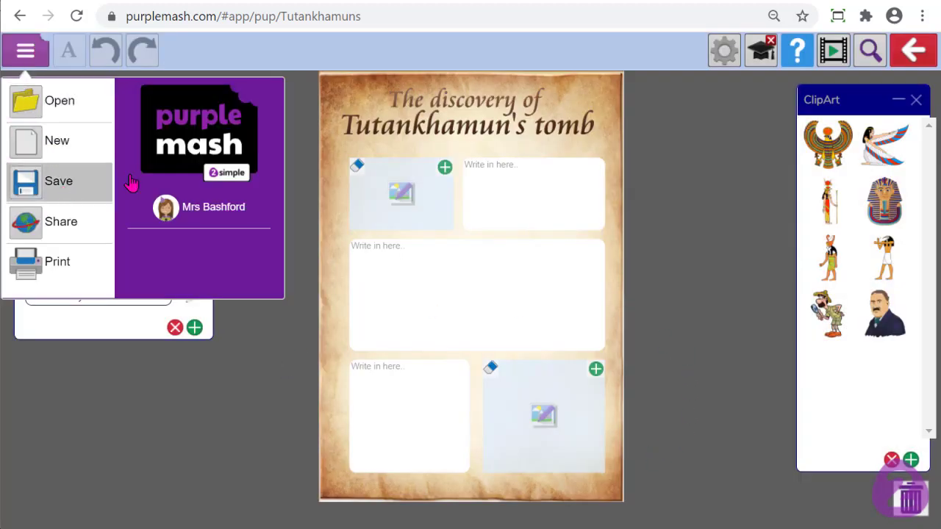
{"action": "left_click", "coordinate": [905, 53]}
{"action": "left_click", "coordinate": [516, 277]}
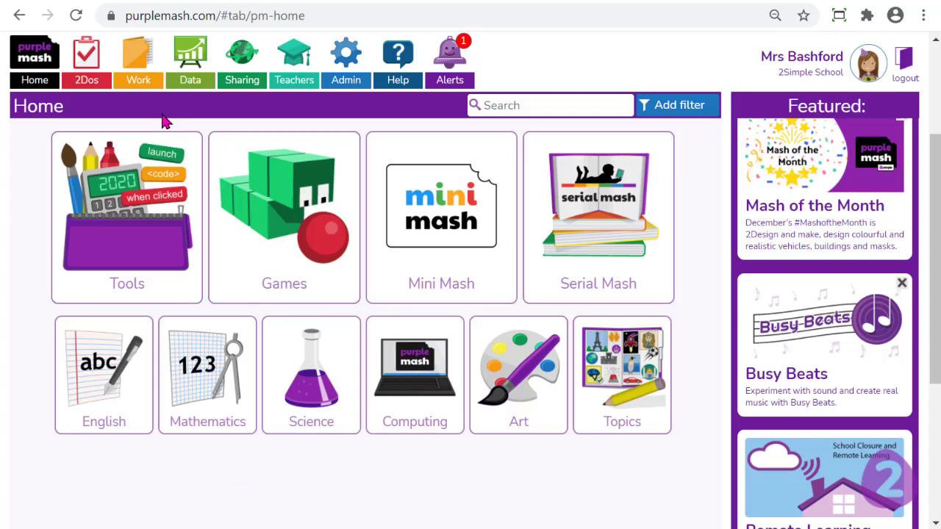
Step: Open the Work area, look through the My Work subfolders including English, and return to My Work
{"action": "left_click", "coordinate": [140, 55]}
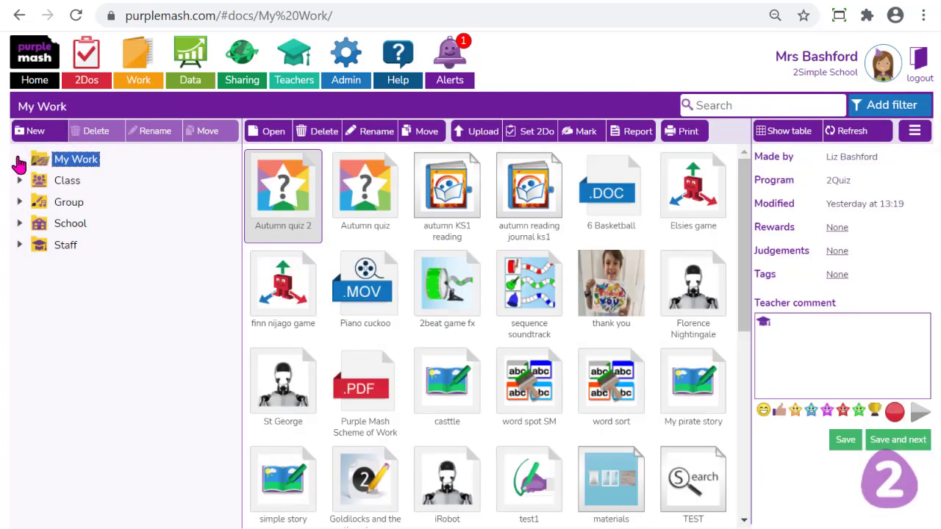
{"action": "left_click", "coordinate": [20, 159]}
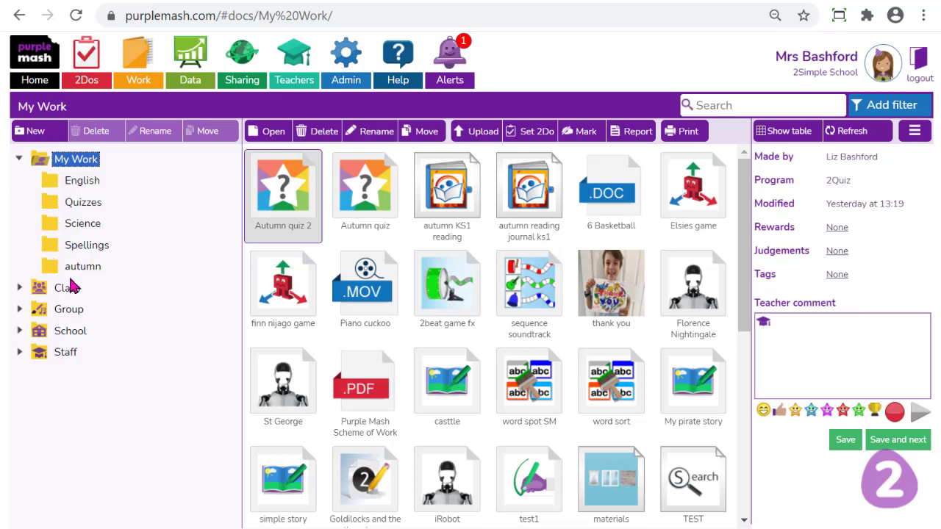
{"action": "left_click", "coordinate": [83, 182]}
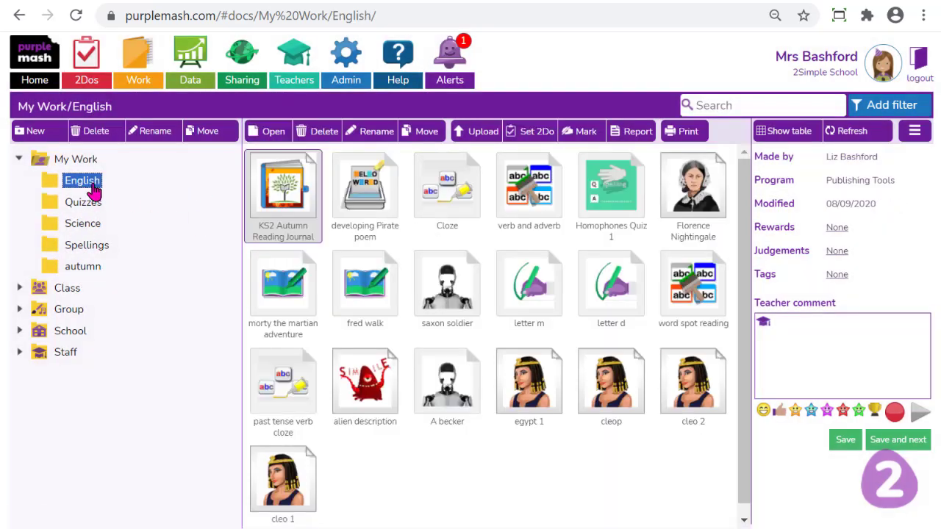
{"action": "left_click", "coordinate": [66, 159]}
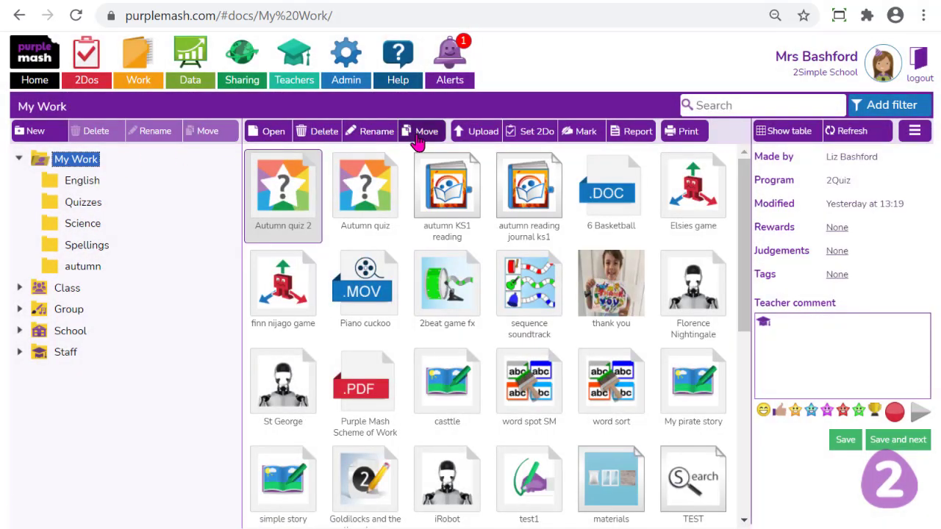
Step: Upload the Word document "Maths - wk1 Day 3" from the Desktop to the My Work folder
{"action": "left_click", "coordinate": [481, 140]}
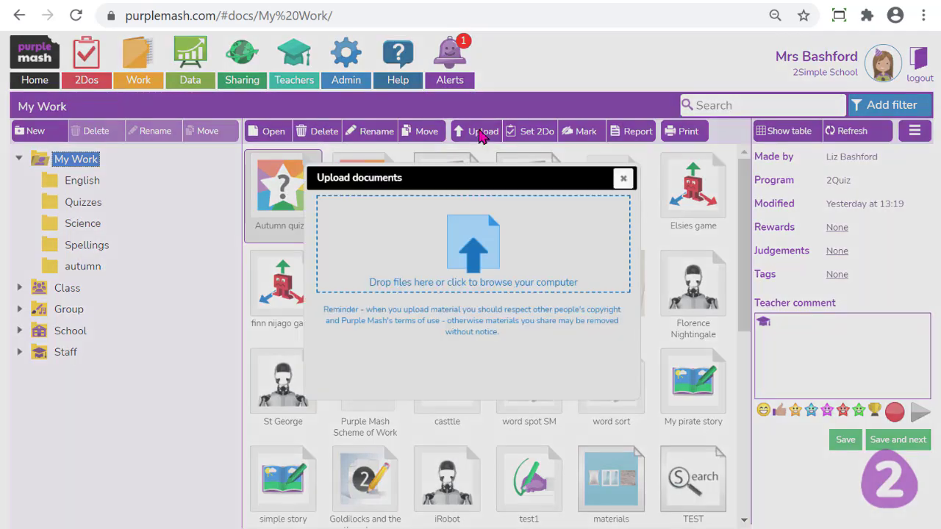
{"action": "left_click", "coordinate": [478, 251]}
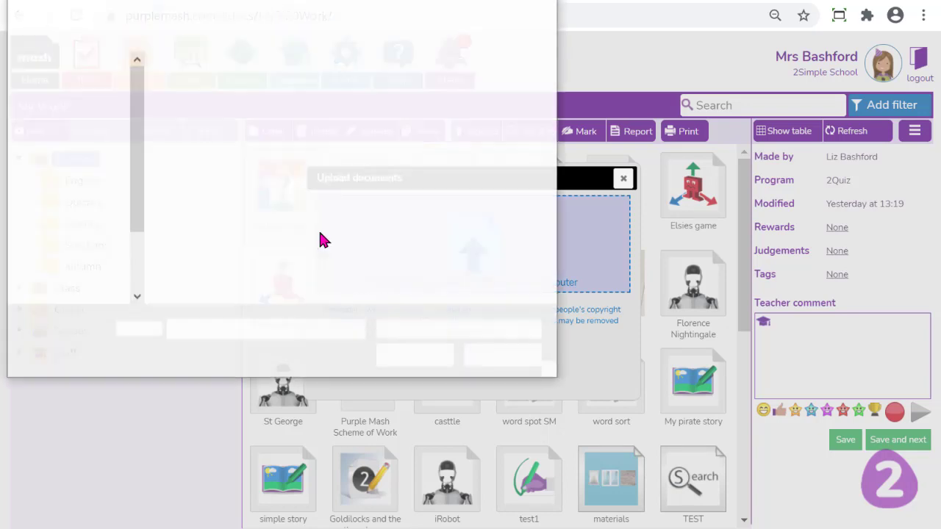
{"action": "left_click", "coordinate": [86, 144]}
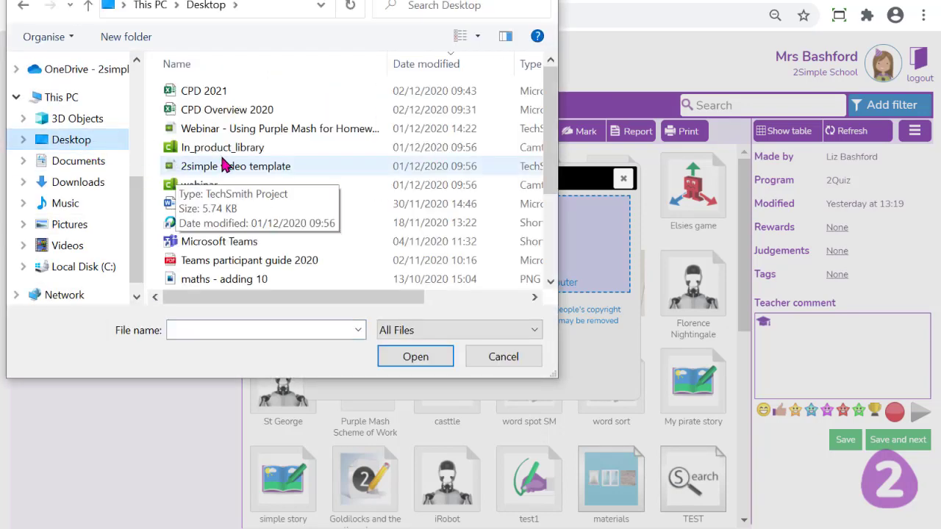
{"action": "left_click", "coordinate": [220, 207]}
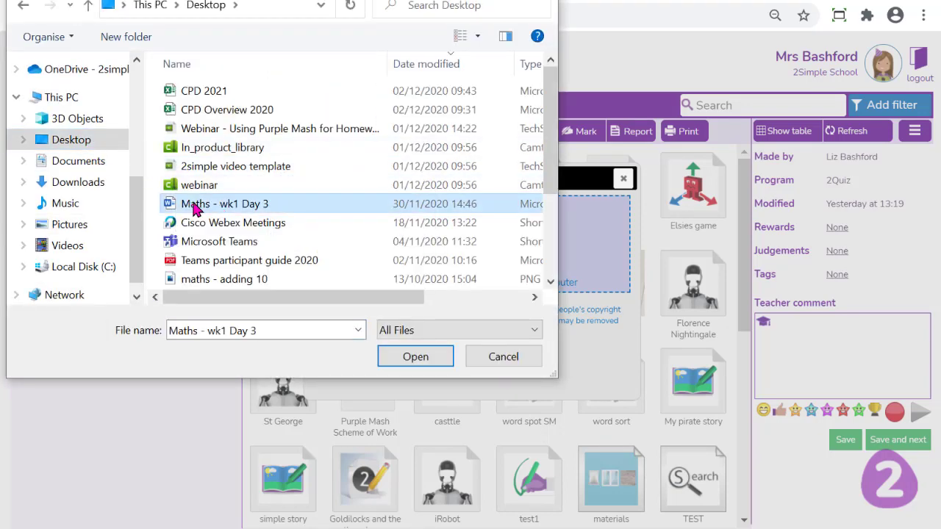
{"action": "left_click", "coordinate": [414, 365]}
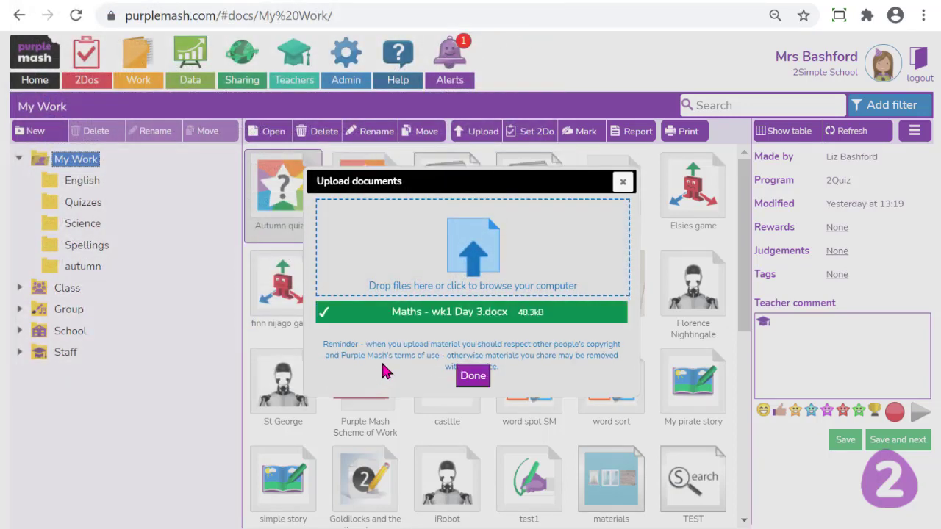
{"action": "left_click", "coordinate": [470, 377]}
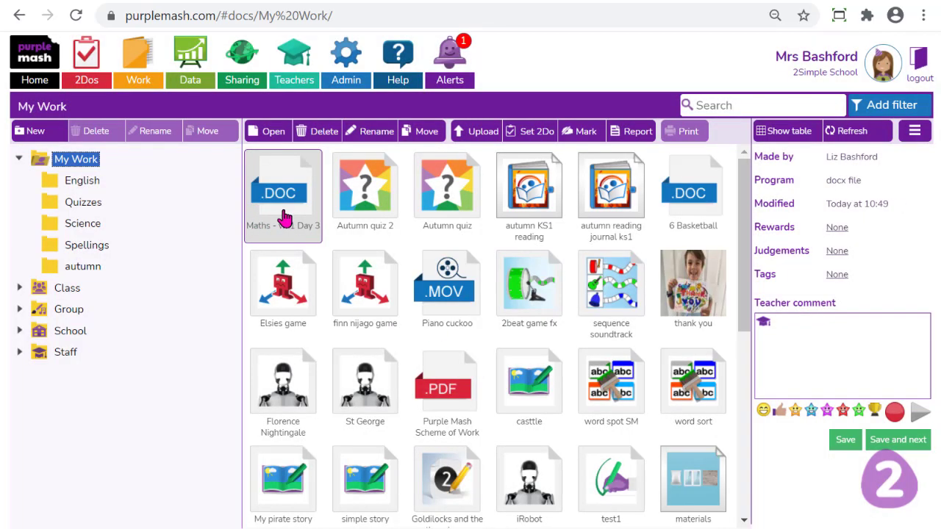
Step: Create a 2Do from the uploaded maths document with the description "Please download the document, complete the task and re-upload."
{"action": "left_click", "coordinate": [533, 139]}
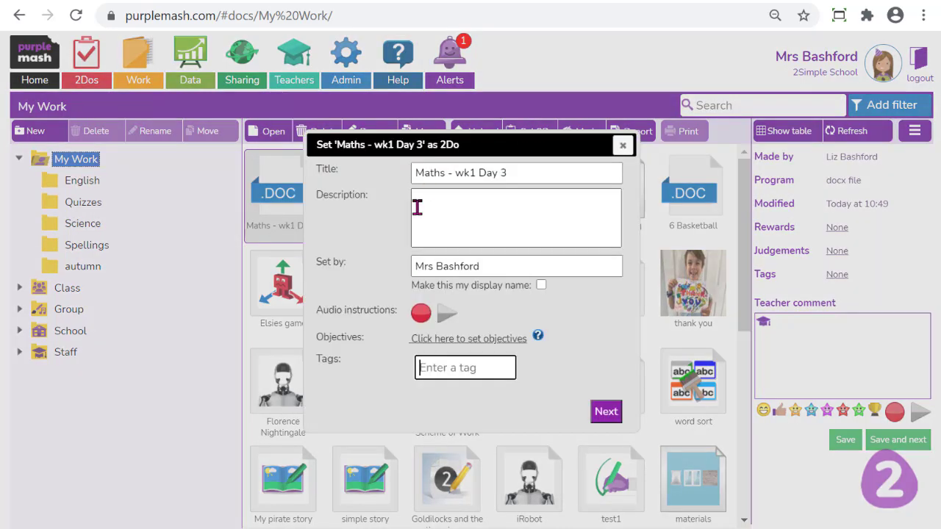
{"action": "left_click", "coordinate": [454, 216]}
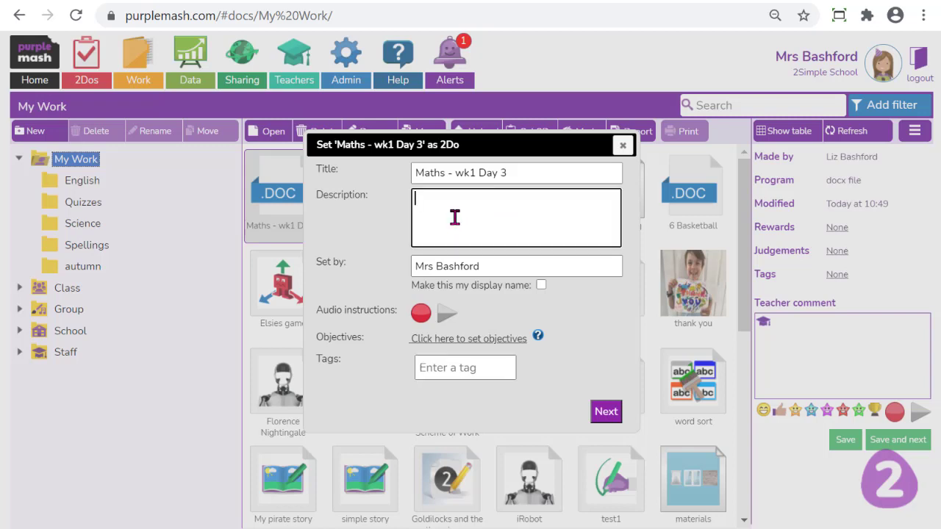
{"action": "type", "text": "Please download the "}
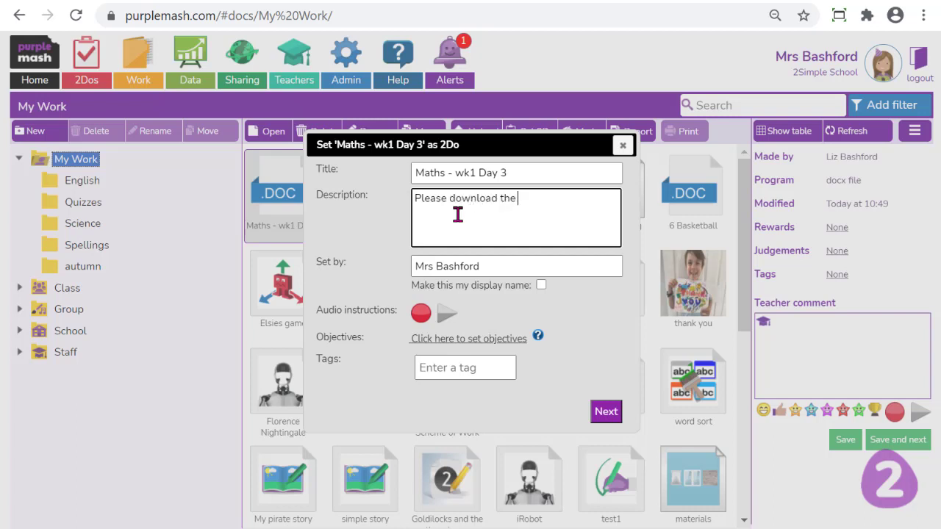
{"action": "type", "text": "document, complete the task"}
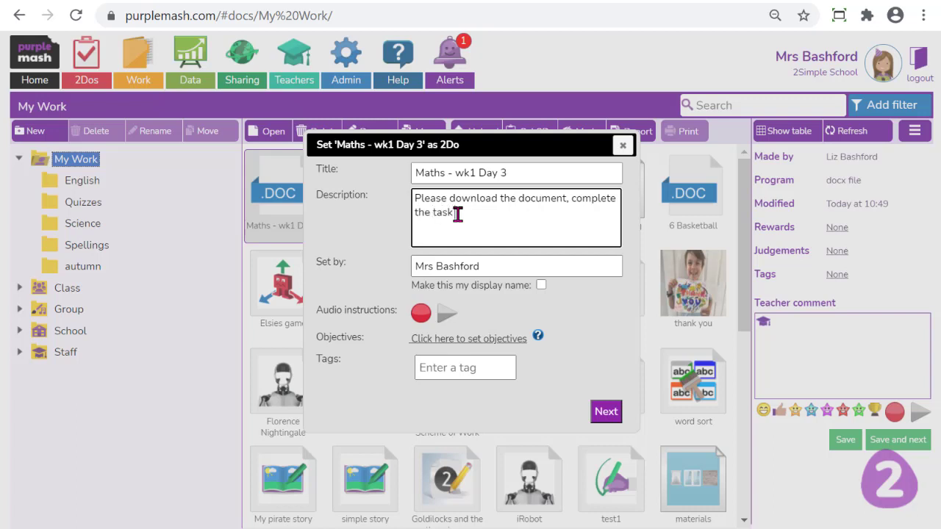
{"action": "type", "text": " and re-upload."}
Step: Assign the "Maths - wk1 Day 3" 2Do to Class 1, set it, and close the dialog
{"action": "left_click", "coordinate": [605, 412]}
{"action": "left_click", "coordinate": [606, 413]}
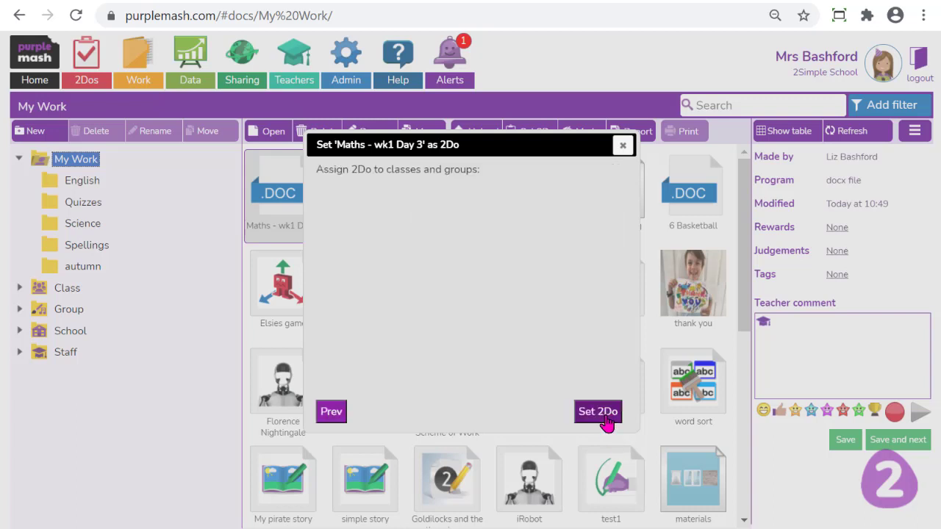
{"action": "left_click", "coordinate": [327, 195]}
{"action": "left_click", "coordinate": [358, 216]}
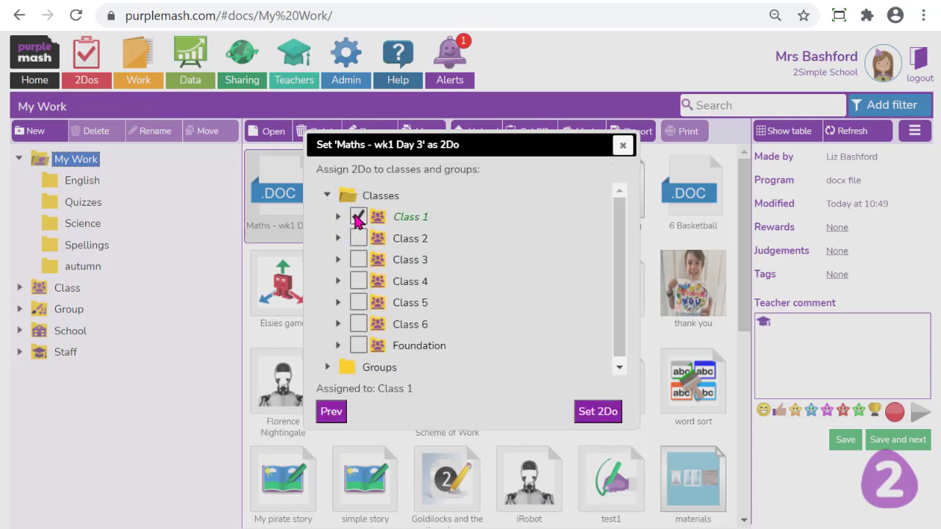
{"action": "left_click", "coordinate": [579, 410]}
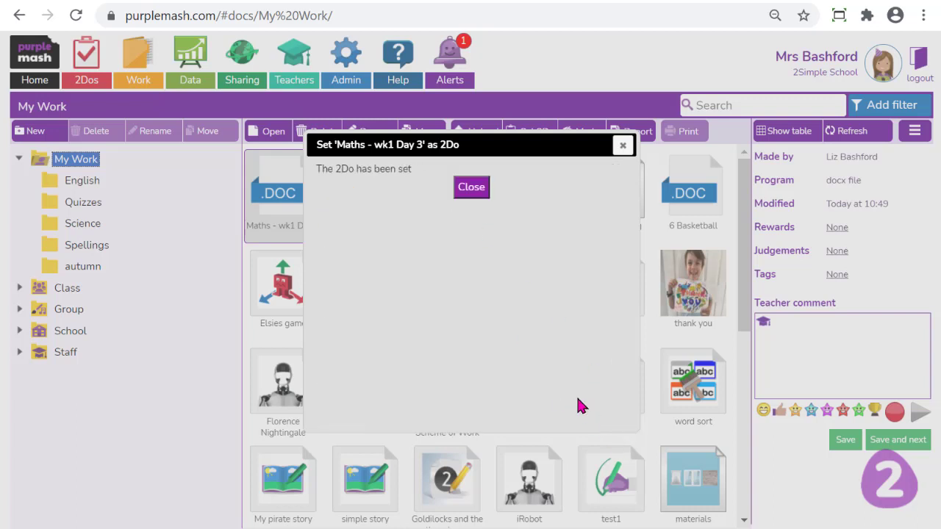
{"action": "left_click", "coordinate": [471, 188]}
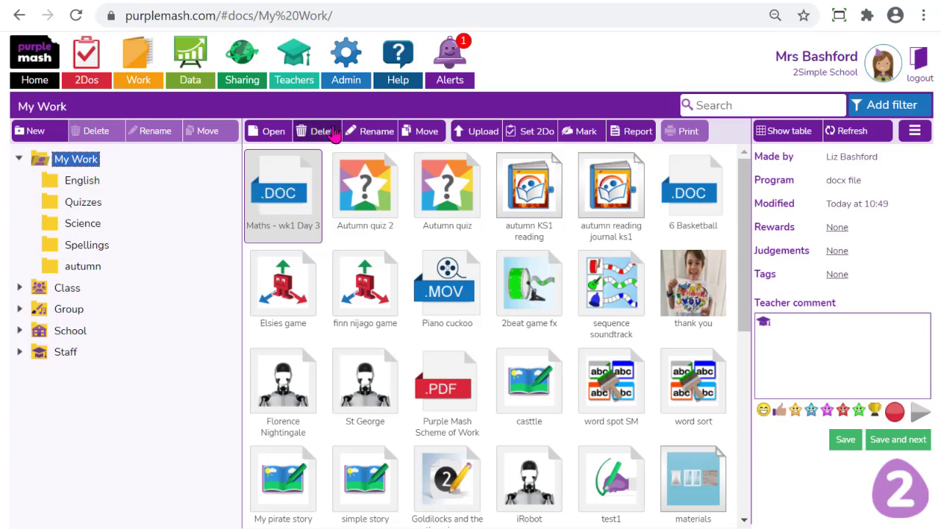
Step: Impersonate the first Class 1 pupil in the list and go to the "Maths - wk1 Day 3" 2Do from the alerts
{"action": "left_click", "coordinate": [346, 74]}
{"action": "left_click", "coordinate": [271, 184]}
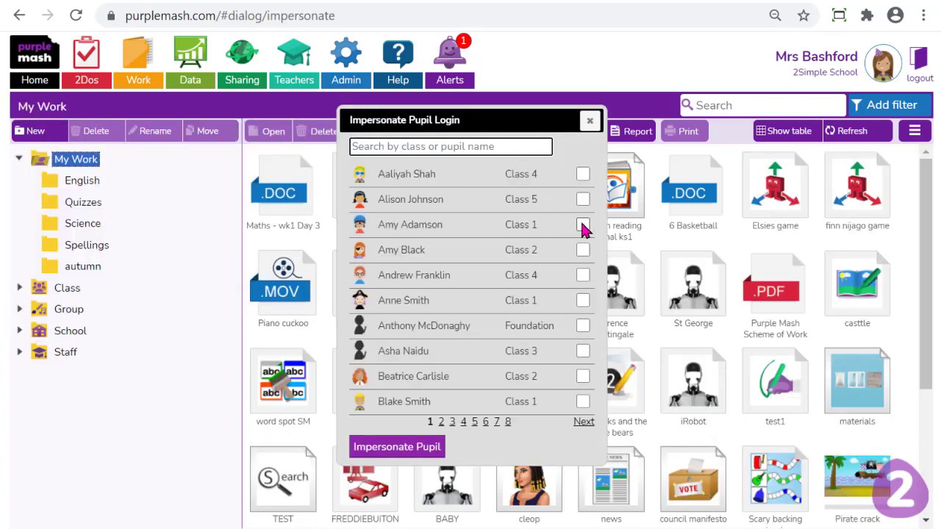
{"action": "left_click", "coordinate": [583, 225]}
{"action": "left_click", "coordinate": [412, 447]}
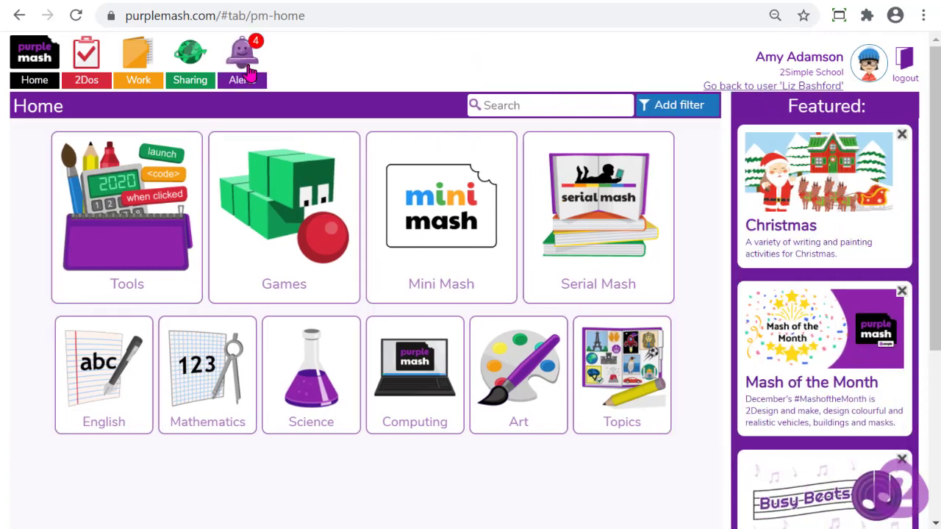
{"action": "left_click", "coordinate": [248, 72]}
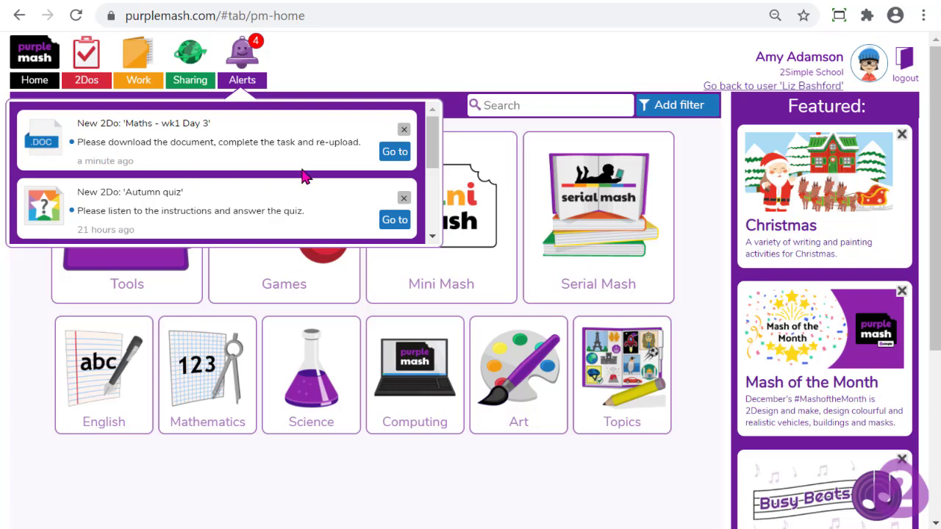
{"action": "left_click", "coordinate": [388, 154]}
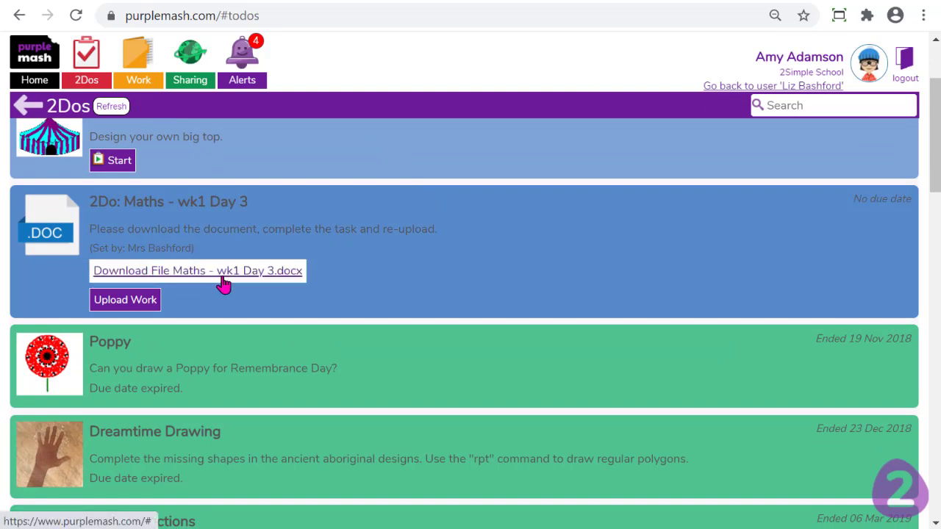
Step: Download the "Maths - wk1 Day 3" document and upload the Desktop file of the same name as the pupil's work for that 2Do
{"action": "left_click", "coordinate": [224, 285]}
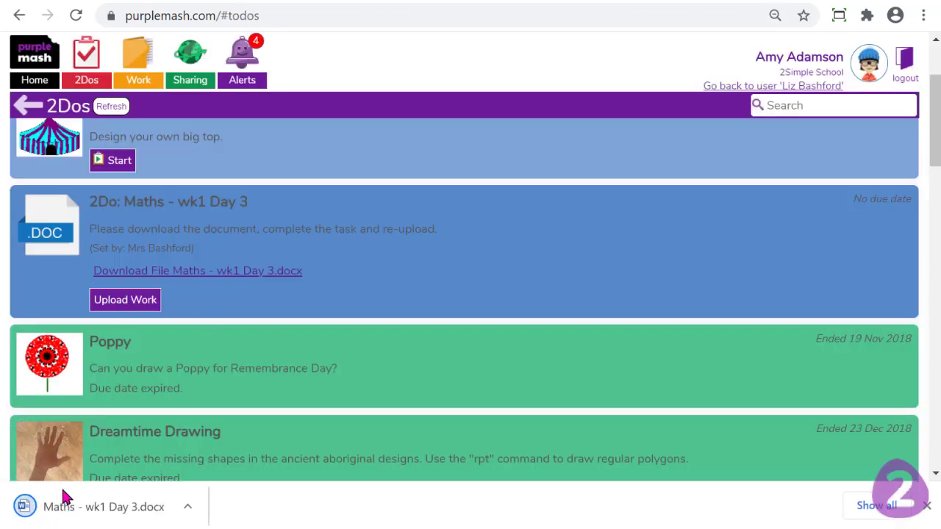
{"action": "left_click", "coordinate": [146, 306]}
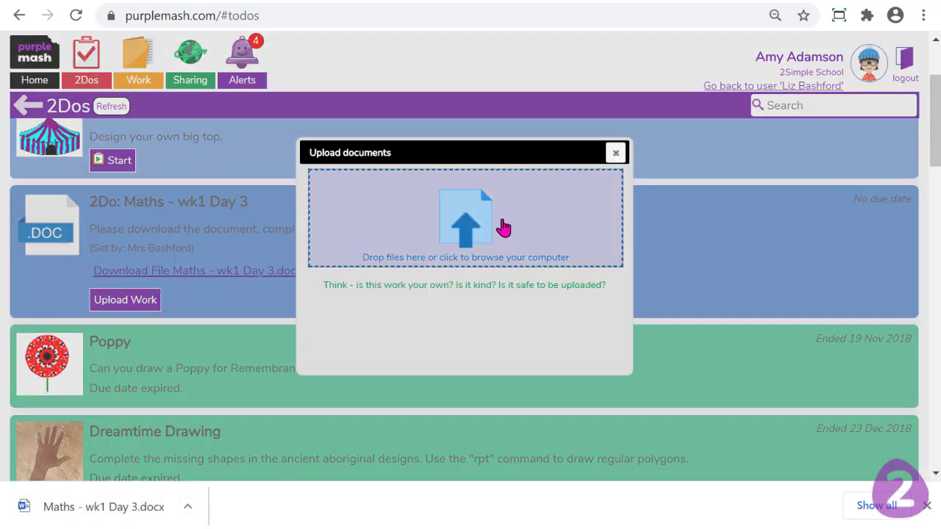
{"action": "left_click", "coordinate": [496, 215]}
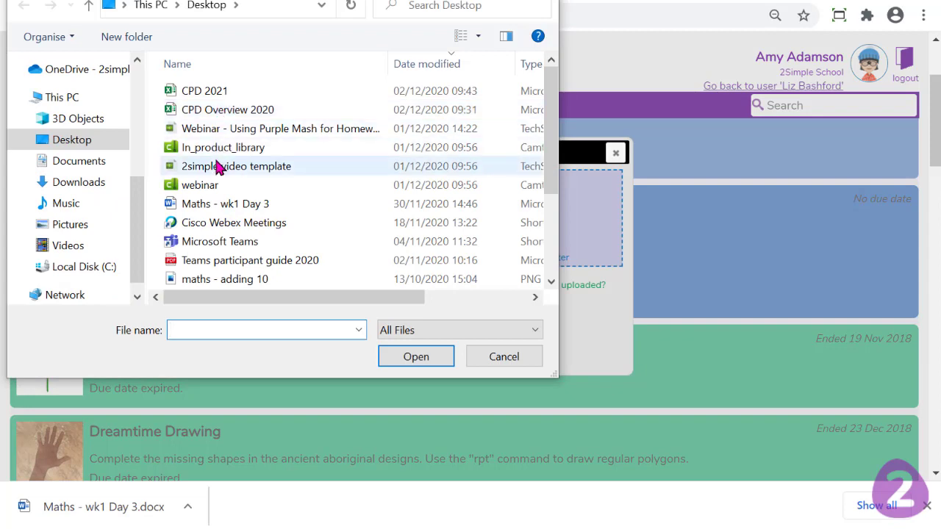
{"action": "left_click", "coordinate": [220, 204]}
{"action": "left_click", "coordinate": [415, 356]}
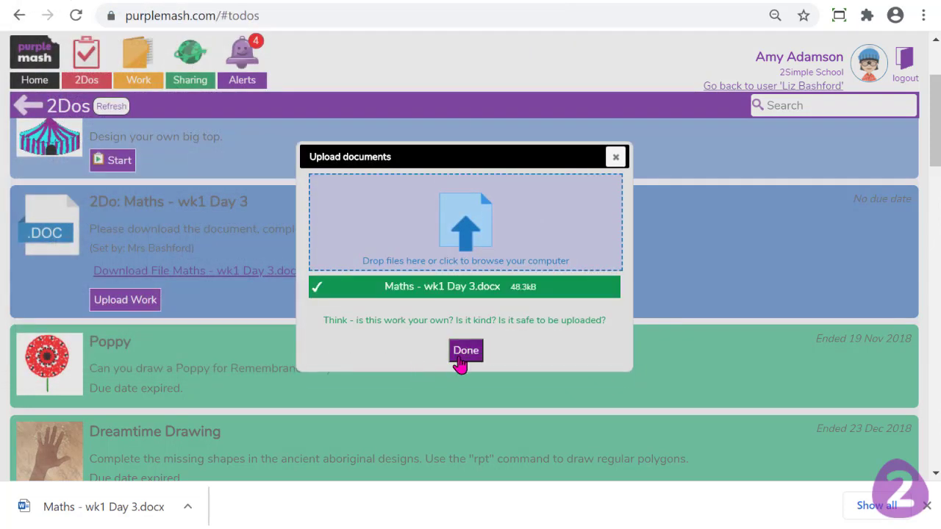
{"action": "left_click", "coordinate": [461, 352]}
{"action": "left_click", "coordinate": [422, 276]}
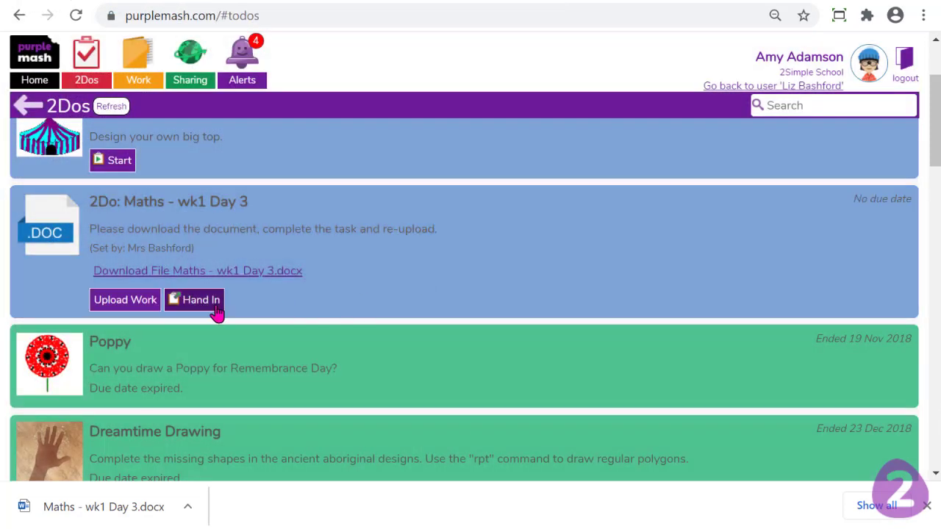
Step: Hand in the "Maths - wk1 Day 3" 2Do with a thumbs-up emoji as the note for the teacher
{"action": "left_click", "coordinate": [208, 307]}
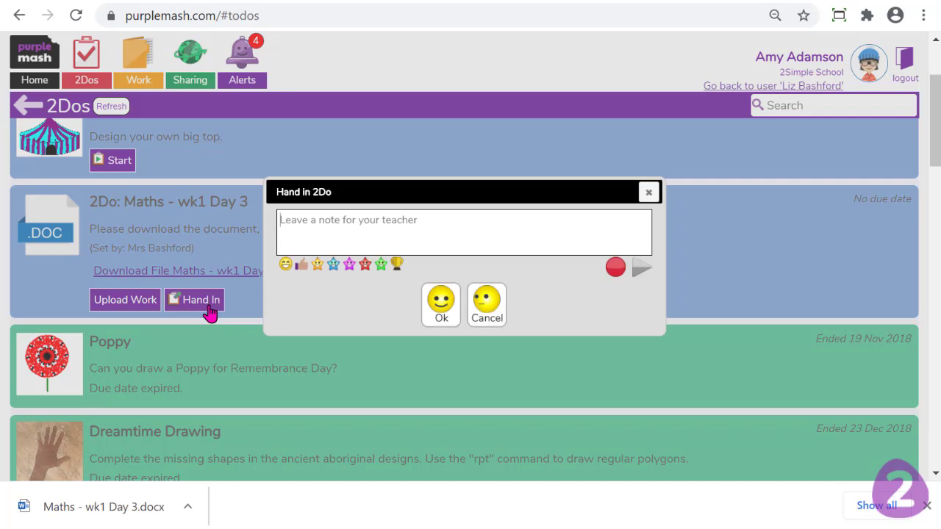
{"action": "left_click", "coordinate": [301, 264]}
{"action": "left_click", "coordinate": [432, 312]}
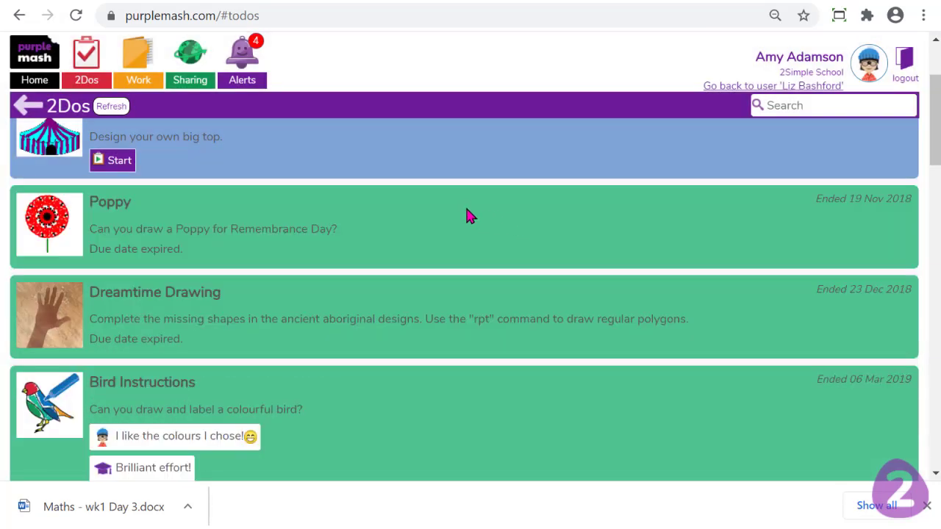
Step: Return to the teacher account and open the English activities from the home page
{"action": "left_click", "coordinate": [727, 87]}
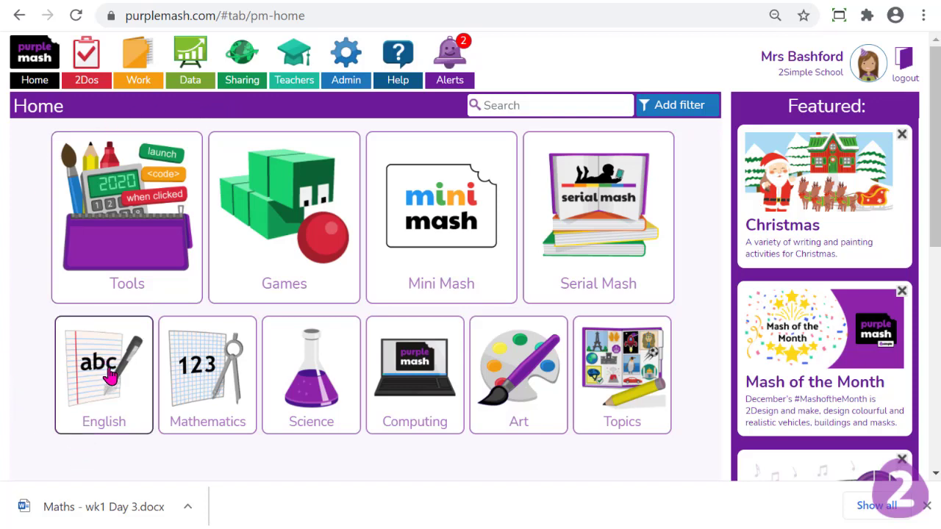
{"action": "left_click", "coordinate": [927, 507]}
{"action": "left_click", "coordinate": [129, 391]}
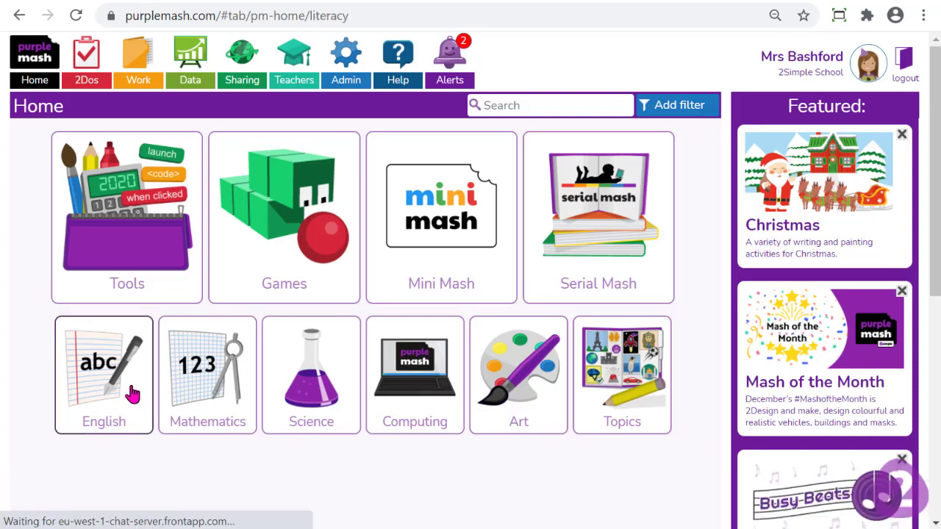
Step: Launch the Full Picture (Portrait) template from 2Publish and dismiss its introduction
{"action": "mouse_move", "coordinate": [228, 215]}
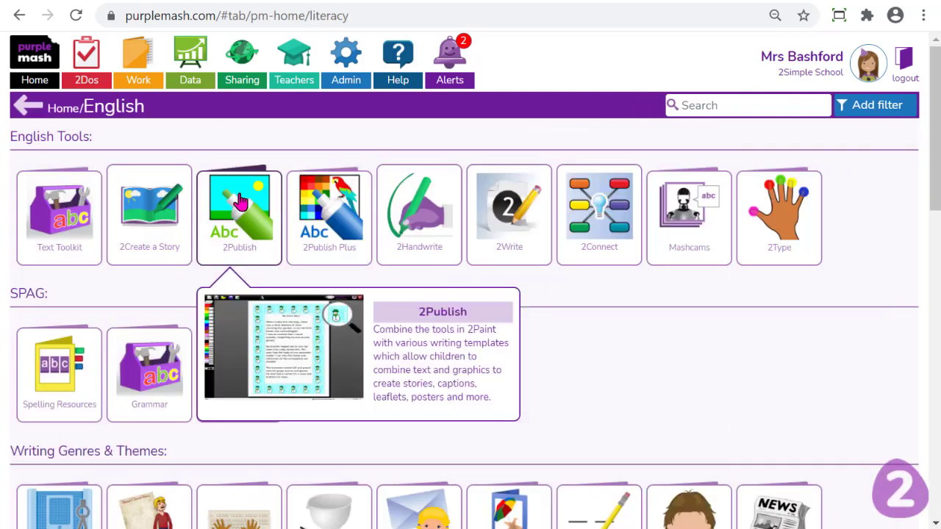
{"action": "left_click", "coordinate": [239, 202]}
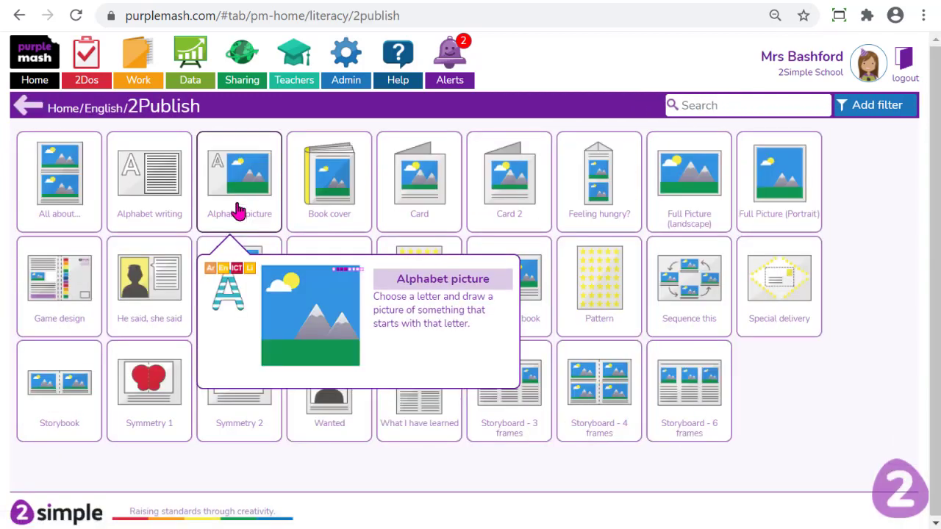
{"action": "mouse_move", "coordinate": [674, 171]}
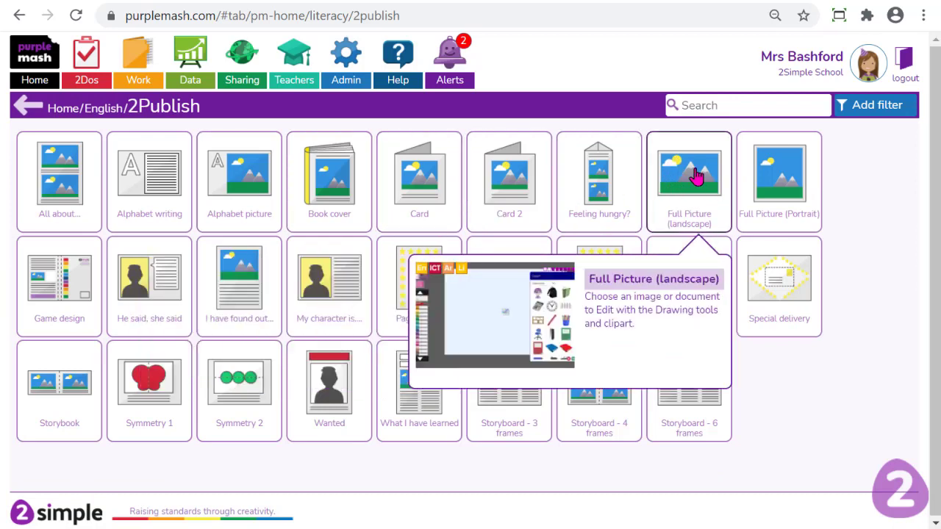
{"action": "mouse_move", "coordinate": [782, 171]}
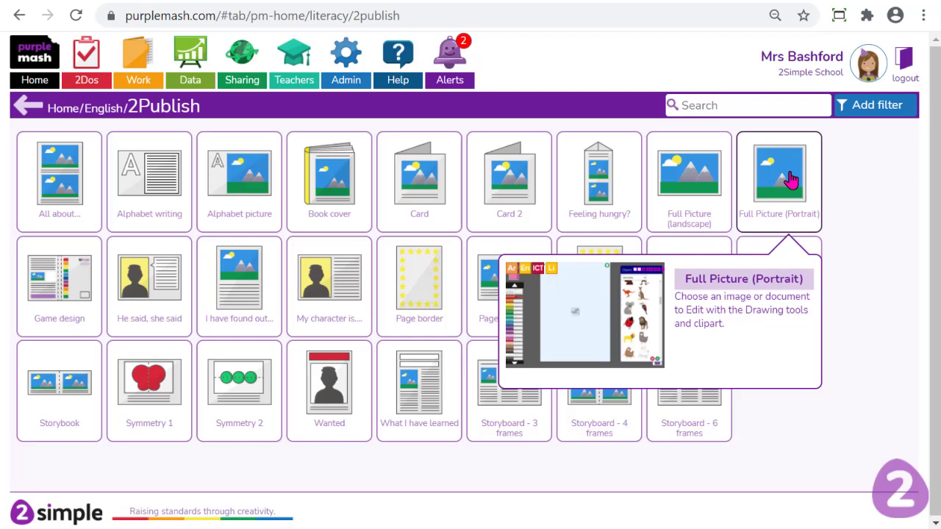
{"action": "left_click", "coordinate": [792, 180]}
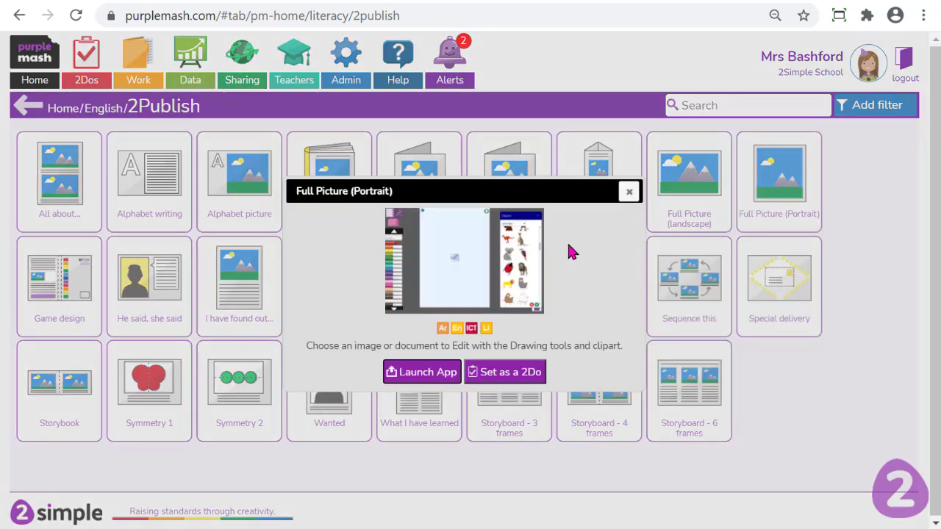
{"action": "left_click", "coordinate": [420, 374]}
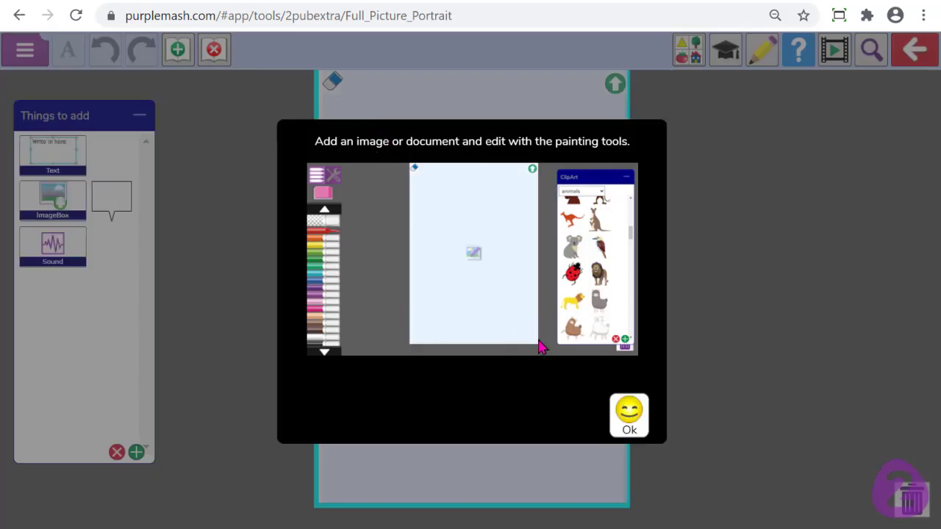
{"action": "left_click", "coordinate": [627, 413]}
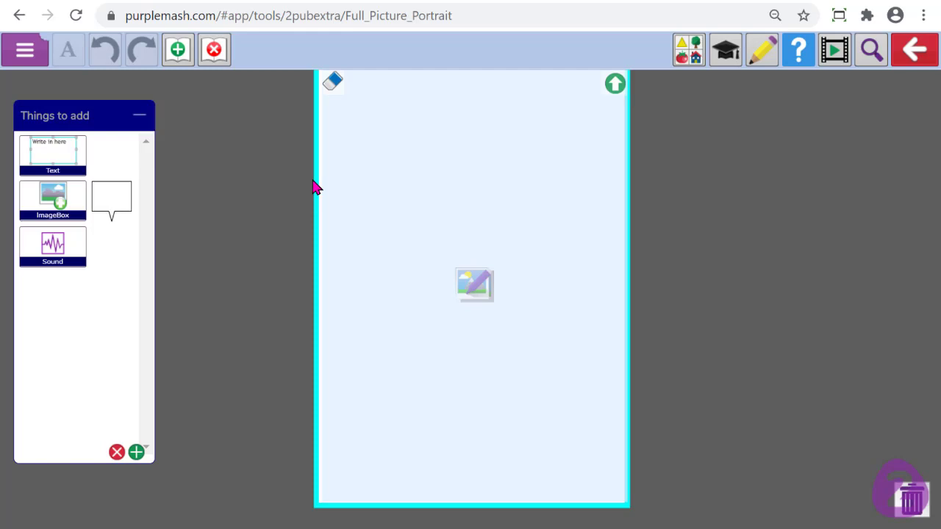
Step: Import the "maths - adding 10" image from the computer's Desktop as the page's full picture
{"action": "left_click", "coordinate": [615, 85]}
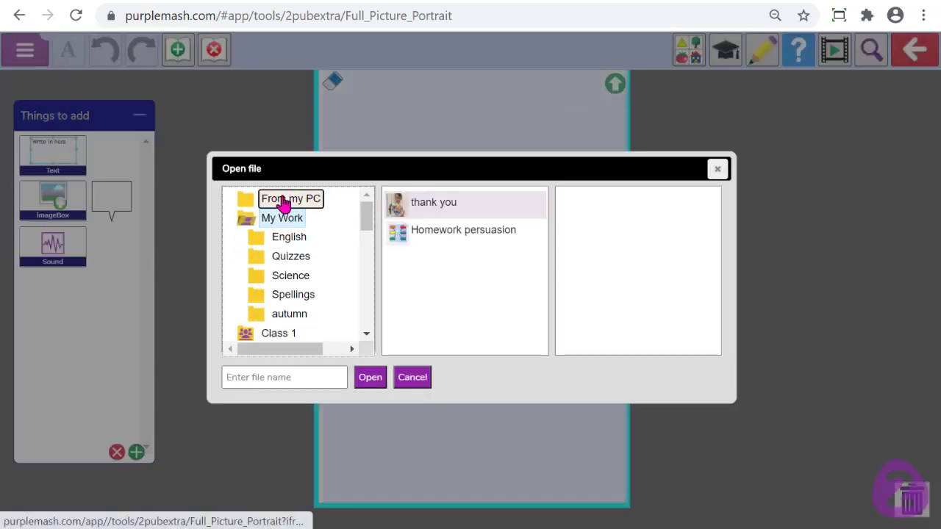
{"action": "left_click", "coordinate": [284, 204]}
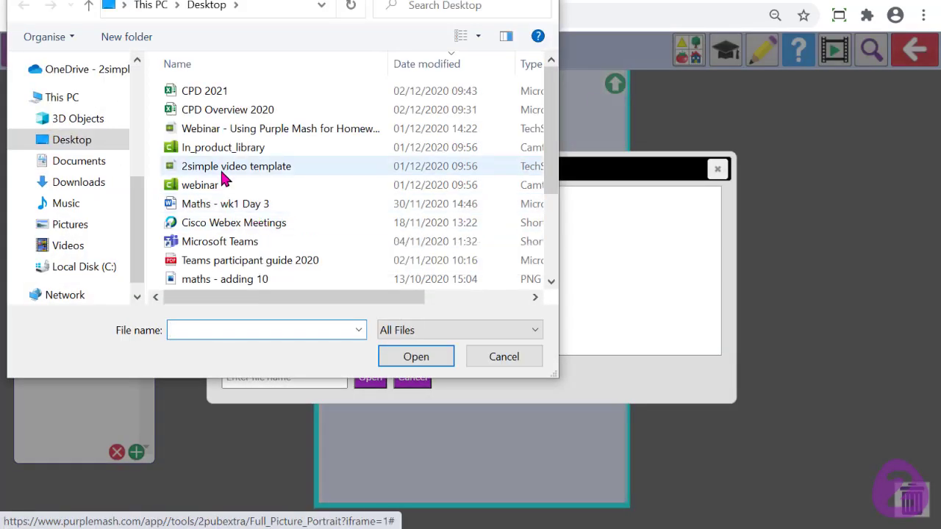
{"action": "scroll", "coordinate": [206, 255], "scroll_direction": "down", "scroll_amount": 1}
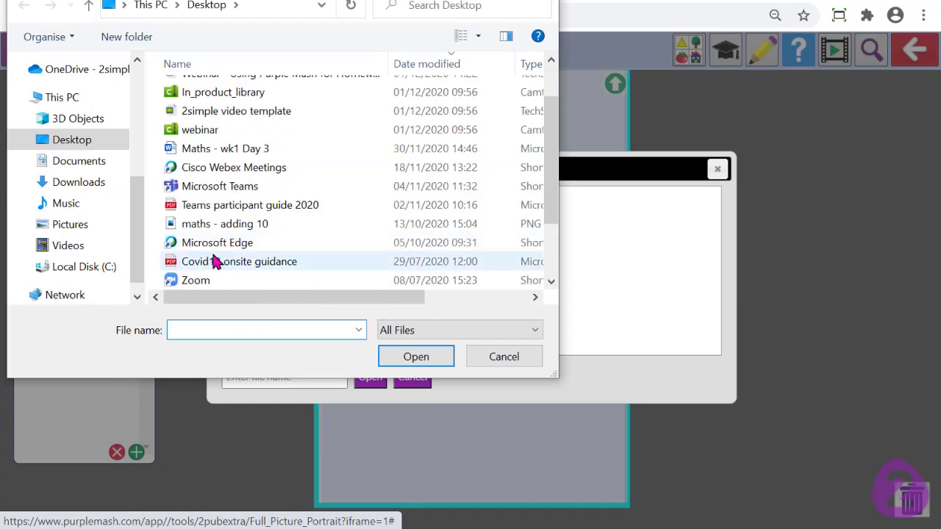
{"action": "left_click", "coordinate": [197, 227]}
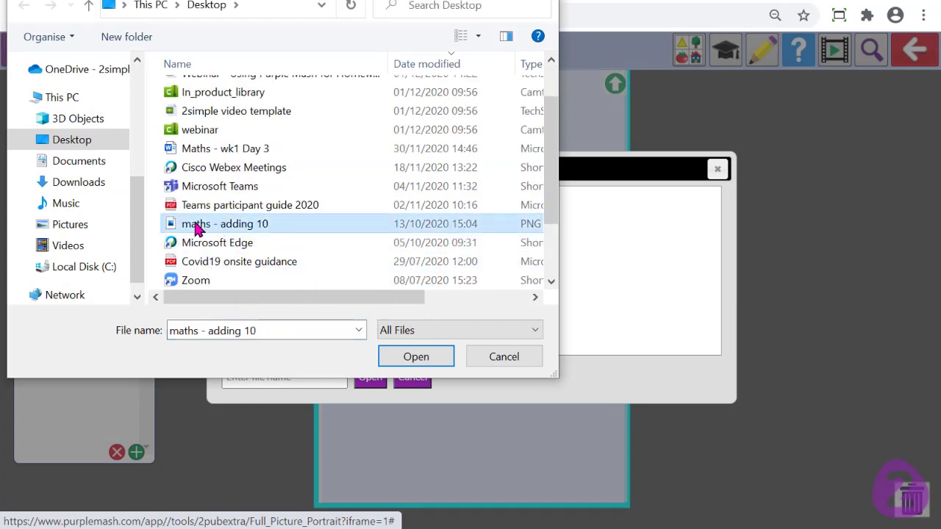
{"action": "left_click", "coordinate": [417, 356]}
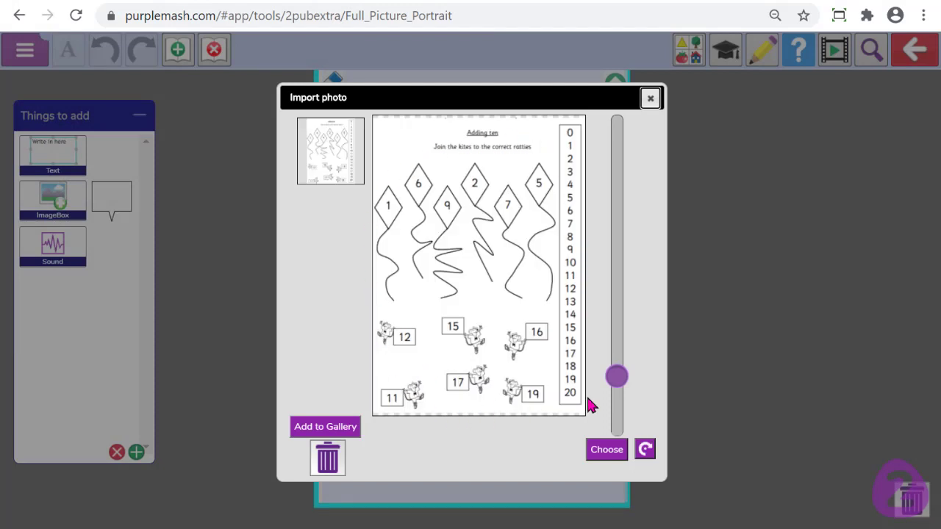
{"action": "mouse_move", "coordinate": [616, 376]}
{"action": "left_mouse_down"}
{"action": "mouse_move", "coordinate": [616, 334]}
{"action": "mouse_move", "coordinate": [617, 390]}
{"action": "mouse_move", "coordinate": [617, 376]}
{"action": "left_mouse_up"}
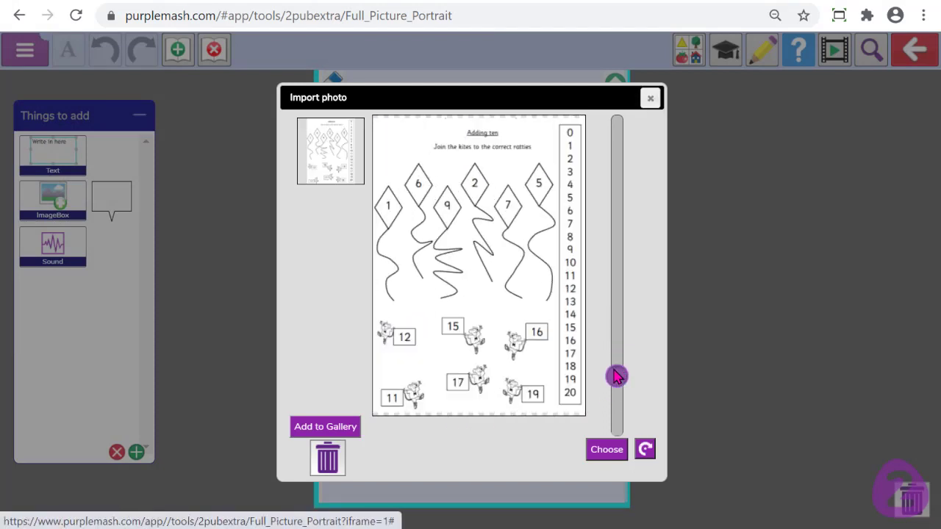
{"action": "left_click", "coordinate": [613, 457]}
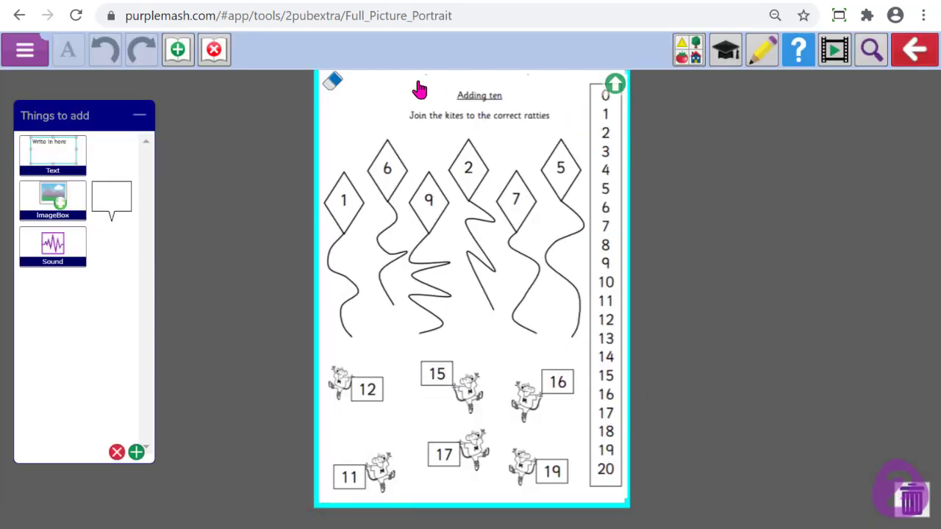
{"action": "left_click", "coordinate": [704, 426]}
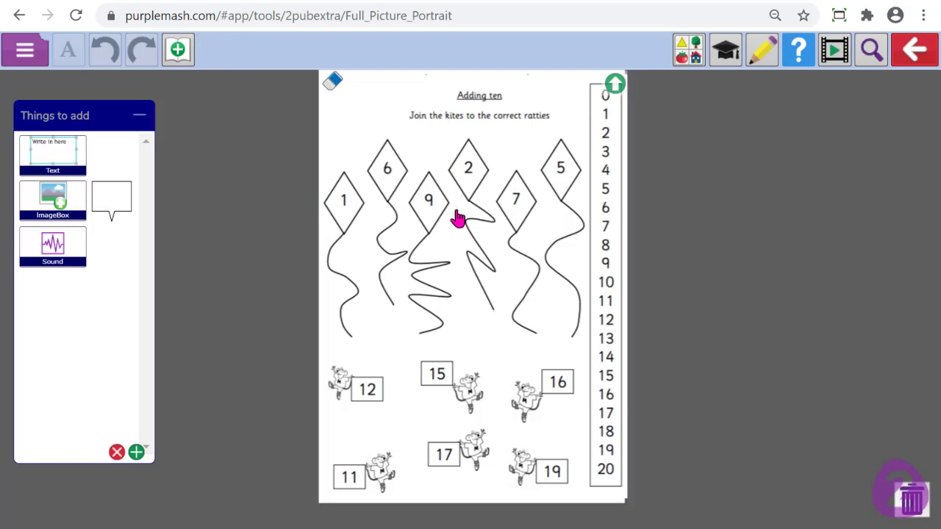
Step: Add a blank second page beside the worksheet and delete it again
{"action": "left_click", "coordinate": [177, 52]}
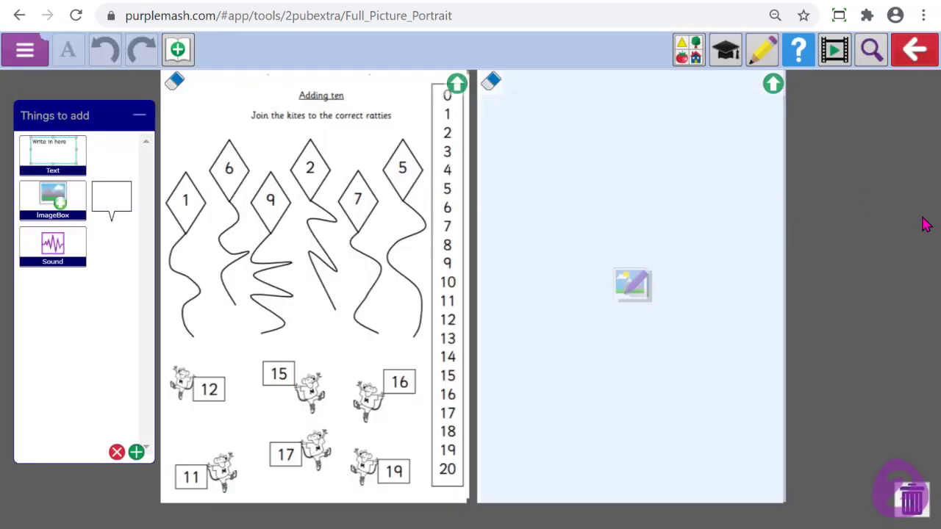
{"action": "left_click", "coordinate": [727, 397]}
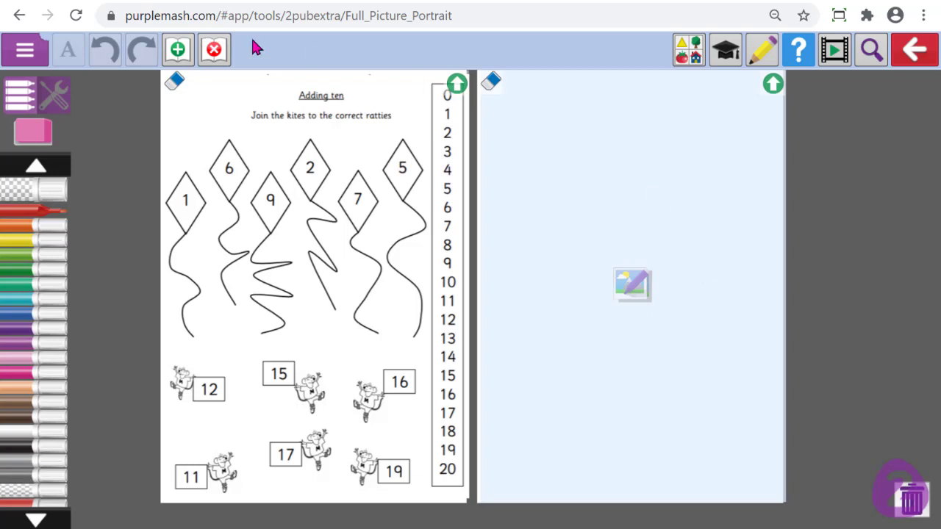
{"action": "left_click", "coordinate": [218, 49]}
{"action": "left_click", "coordinate": [446, 303]}
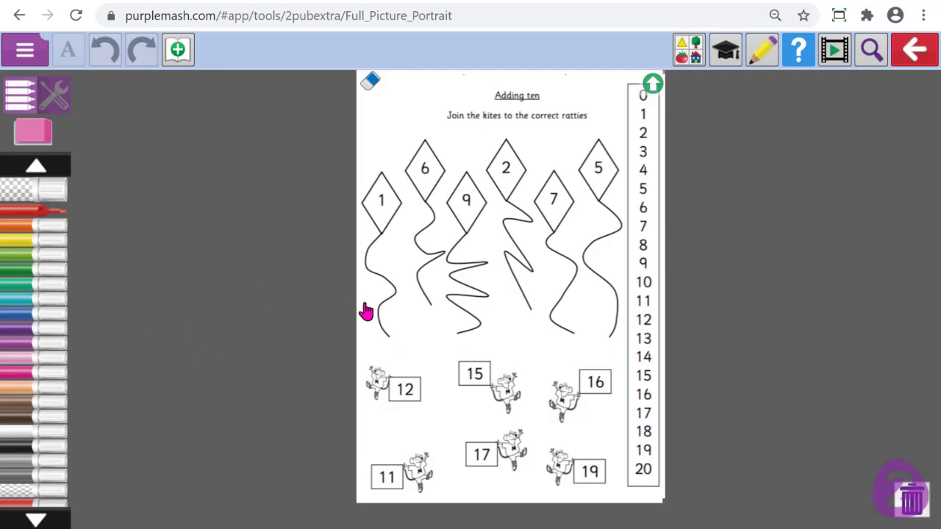
Step: Draw a red line from the tail of kite 1 to the number 11 box and undo it
{"action": "left_click", "coordinate": [385, 343]}
{"action": "mouse_move", "coordinate": [383, 335]}
{"action": "left_mouse_down"}
{"action": "mouse_move", "coordinate": [433, 372]}
{"action": "mouse_move", "coordinate": [432, 441]}
{"action": "mouse_move", "coordinate": [394, 465]}
{"action": "left_mouse_up"}
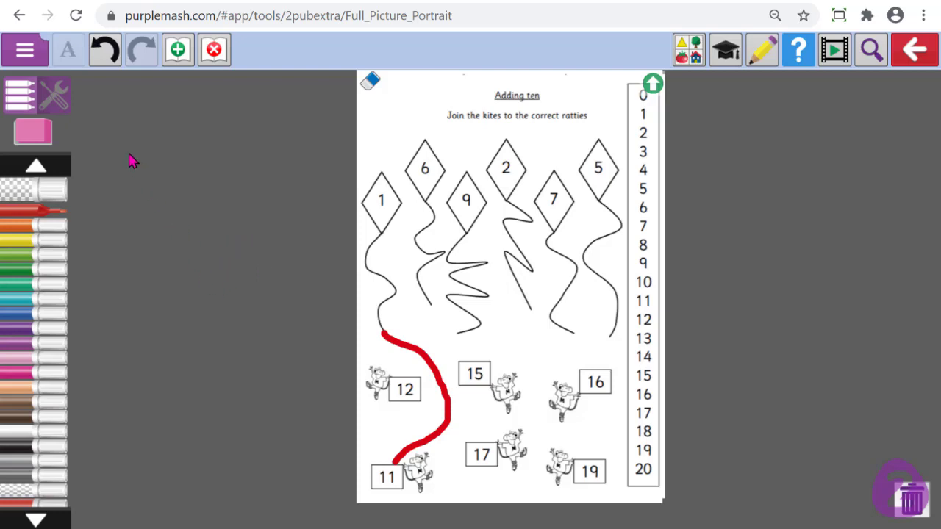
{"action": "left_click", "coordinate": [105, 51]}
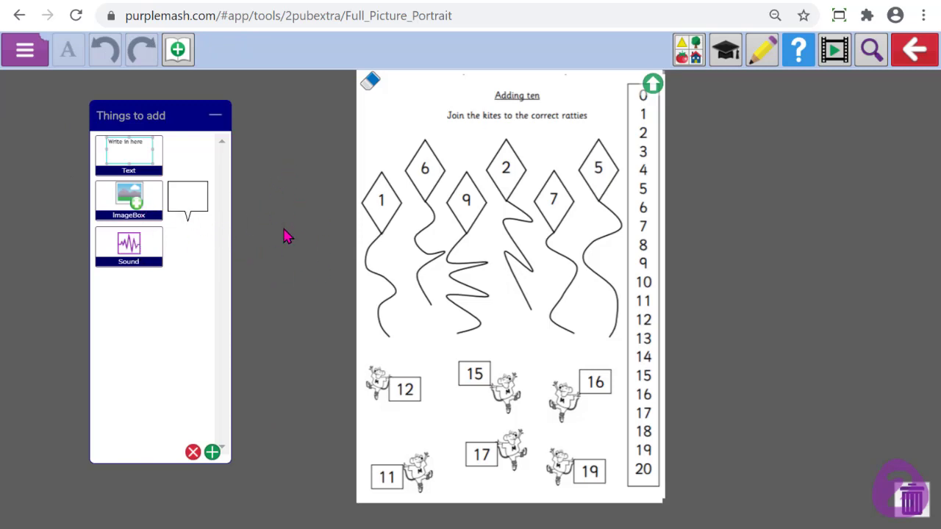
Step: Add a text box to the worksheet, resize it, and position it over the kites numbered 6, 9 and 2
{"action": "left_click_drag", "start_coordinate": [132, 153], "coordinate": [427, 168]}
{"action": "left_click_drag", "start_coordinate": [504, 218], "coordinate": [487, 176]}
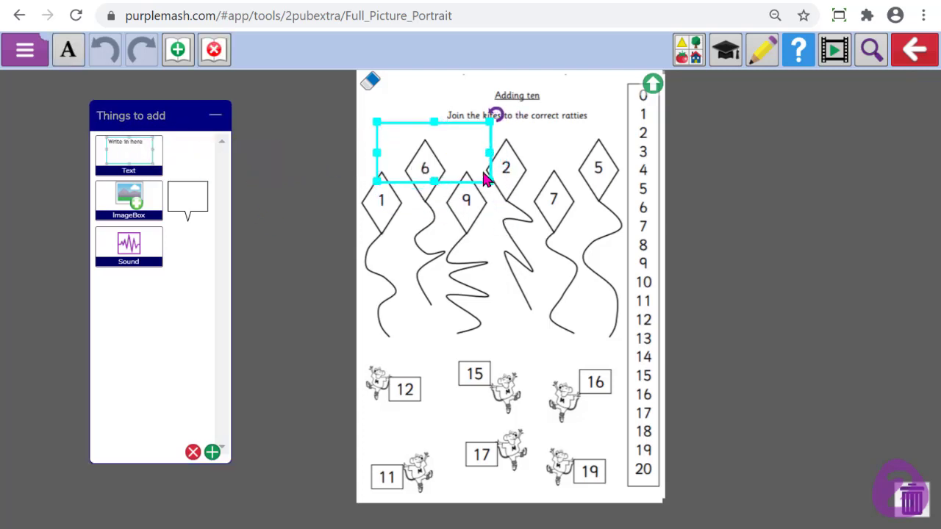
{"action": "left_click_drag", "start_coordinate": [478, 134], "coordinate": [475, 187]}
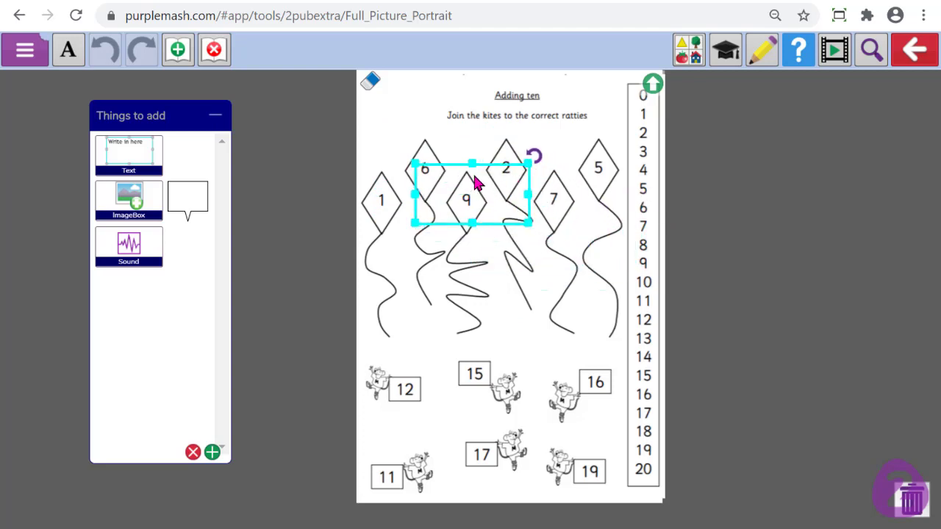
{"action": "left_click", "coordinate": [462, 174]}
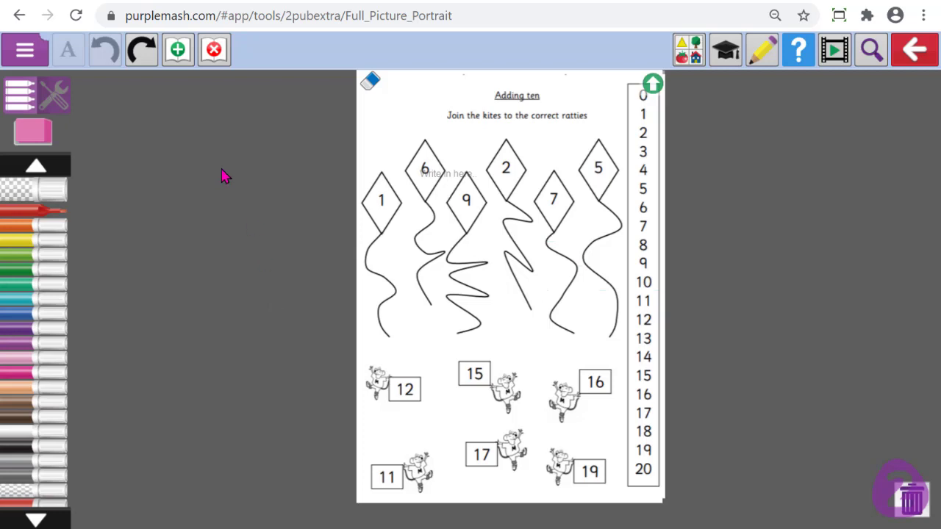
Step: Save the worksheet in the My Work folder as "maths hmwk"
{"action": "left_click", "coordinate": [37, 51]}
{"action": "left_click", "coordinate": [63, 182]}
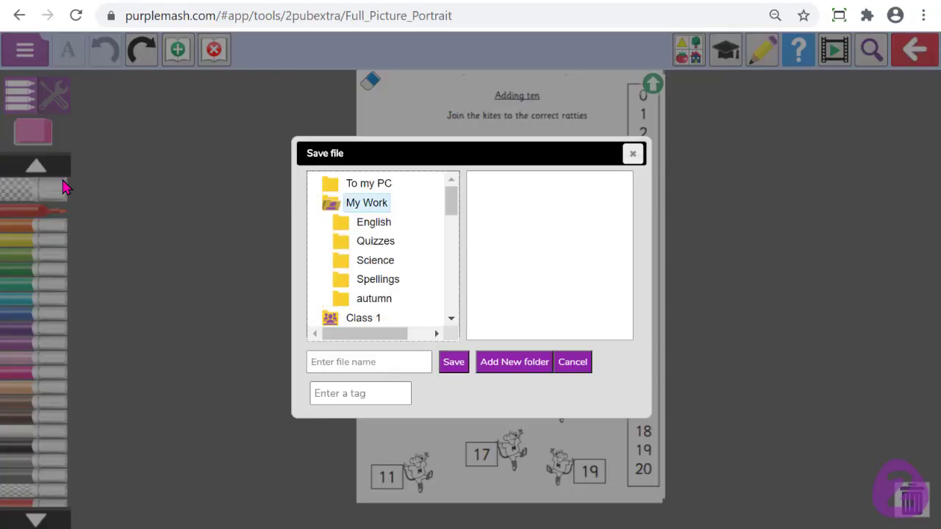
{"action": "left_click", "coordinate": [387, 360]}
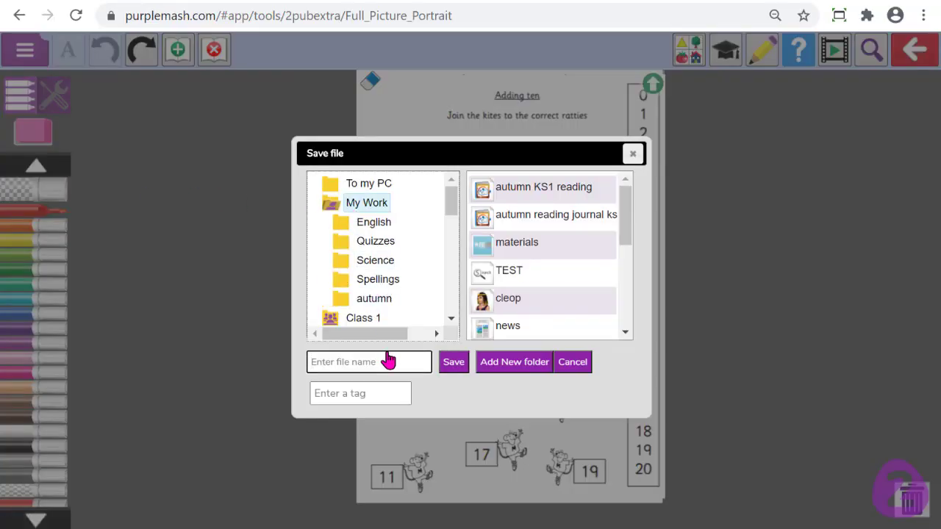
{"action": "type", "text": "maths hmwk"}
{"action": "left_click", "coordinate": [452, 365]}
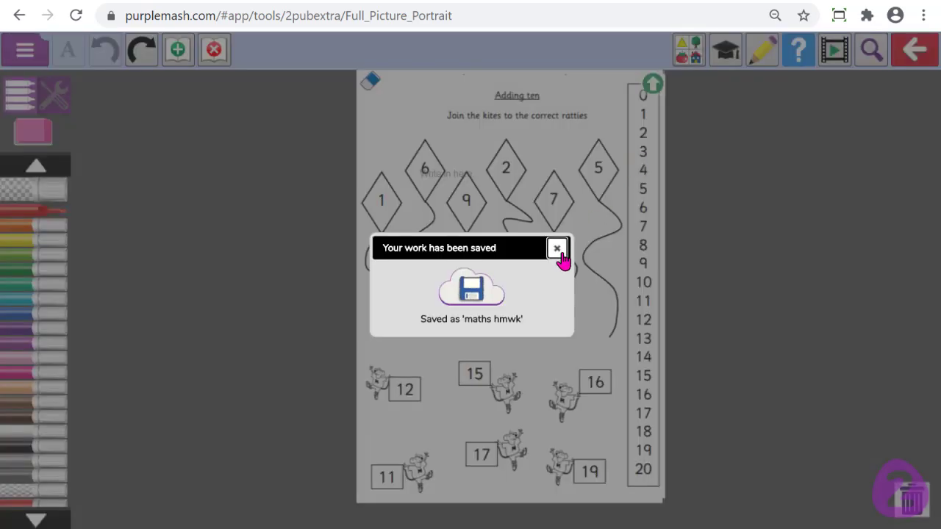
Step: View the share and 2Do options for the saved worksheet, close them and exit the worksheet editor
{"action": "left_click", "coordinate": [558, 249]}
{"action": "left_click", "coordinate": [24, 53]}
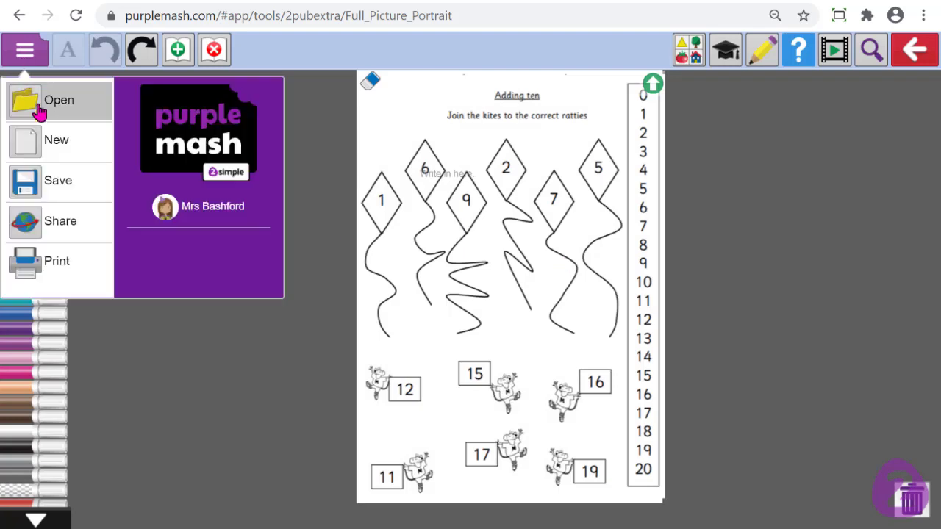
{"action": "left_click", "coordinate": [60, 233]}
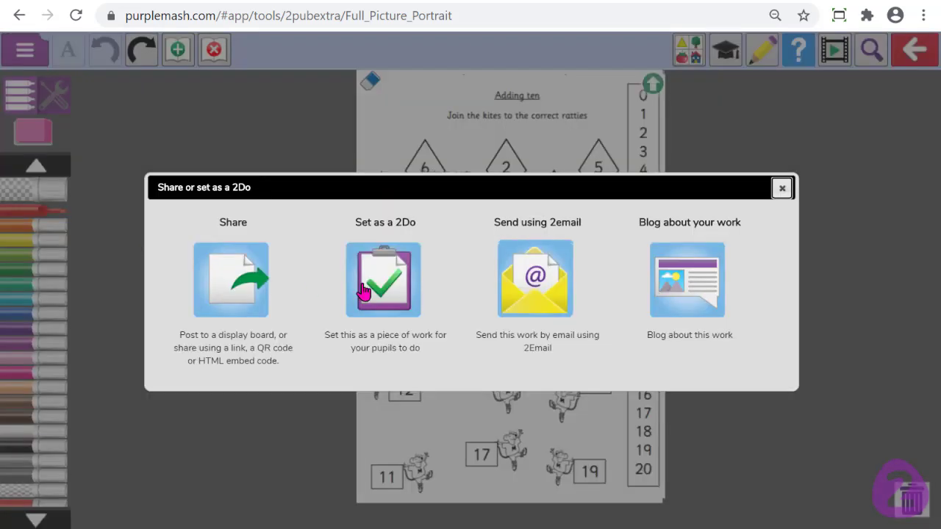
{"action": "left_click", "coordinate": [782, 190]}
{"action": "left_click", "coordinate": [913, 63]}
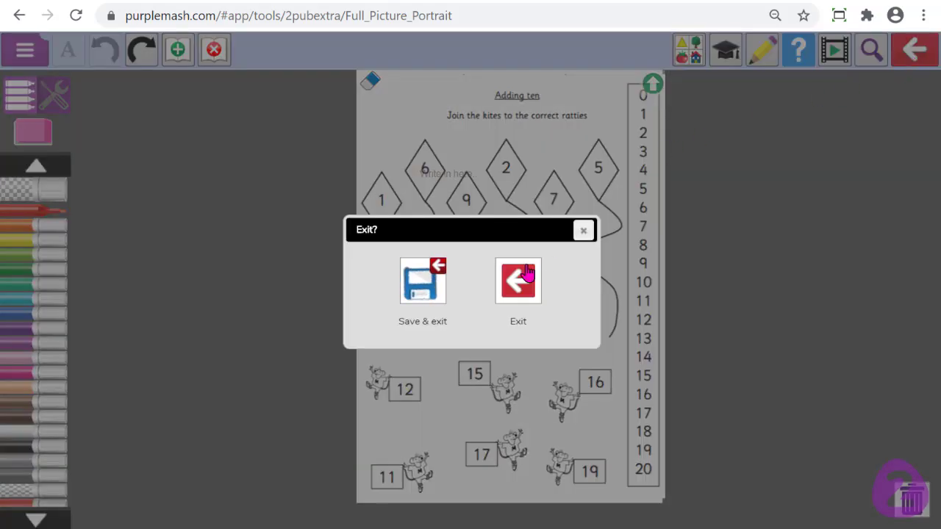
{"action": "left_click", "coordinate": [518, 280]}
Step: View the 2Do setup form for the "maths hmwk" file in the My Work folder and close it without setting it
{"action": "left_click", "coordinate": [152, 45]}
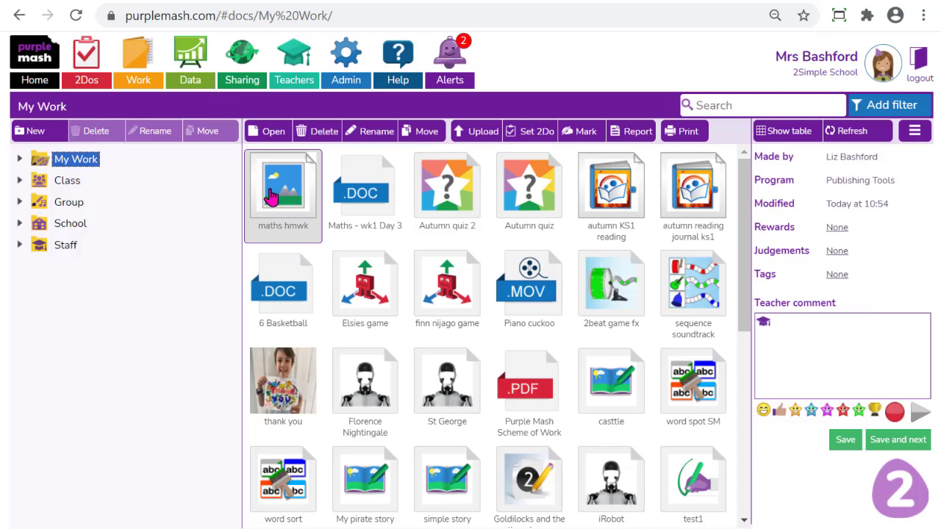
{"action": "left_click", "coordinate": [519, 133]}
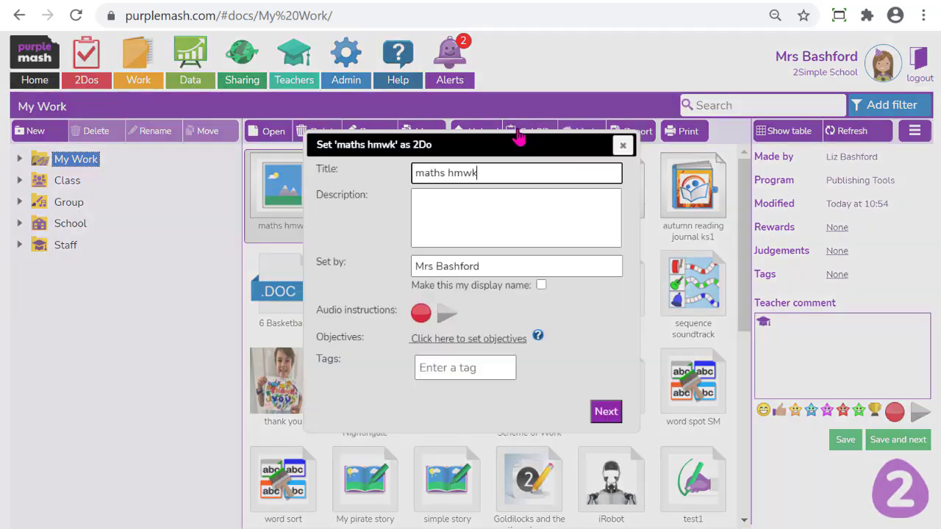
{"action": "left_click", "coordinate": [454, 214]}
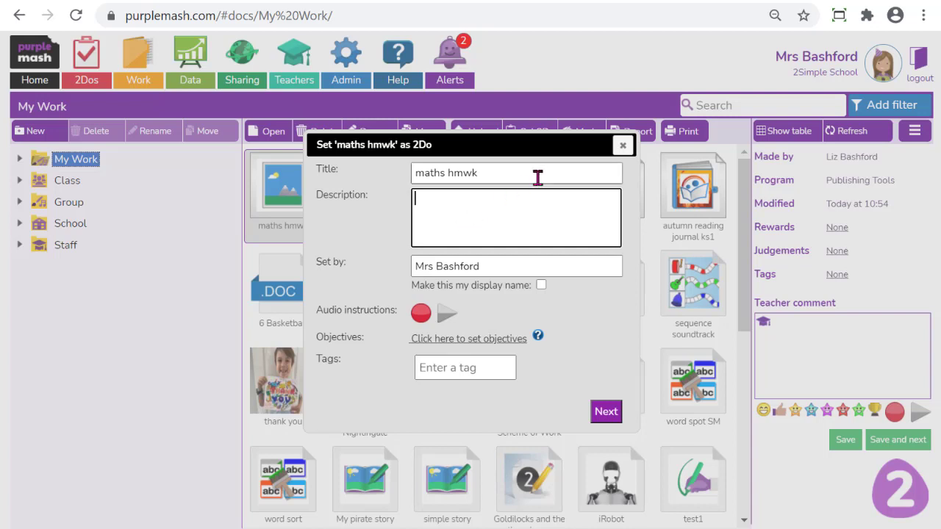
{"action": "left_click", "coordinate": [624, 146]}
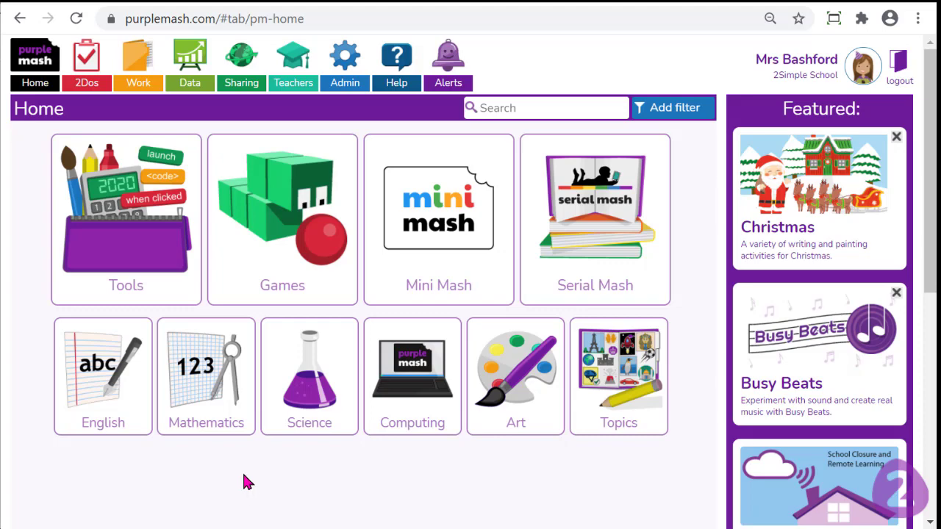
Step: Begin setting Union Flag Painting from the Art flags paint projects as a 2Do
{"action": "left_click", "coordinate": [133, 67]}
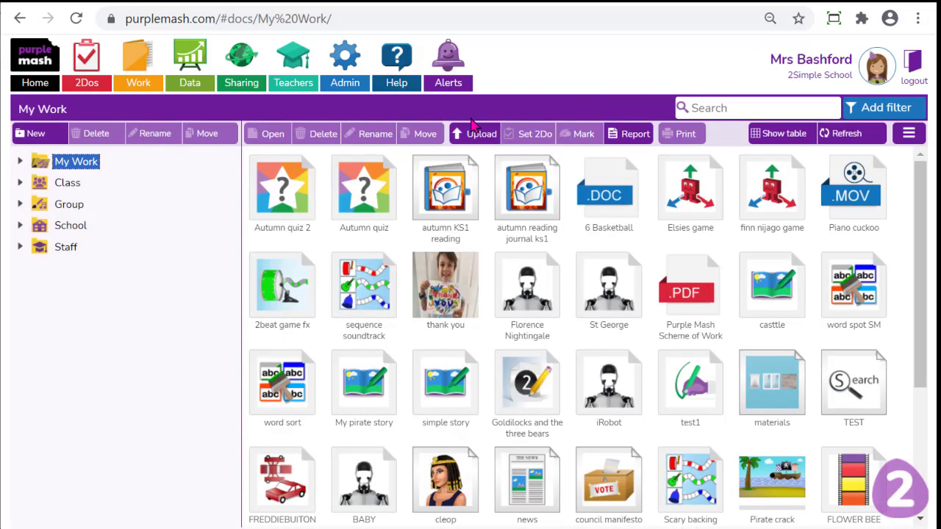
{"action": "left_click", "coordinate": [59, 57]}
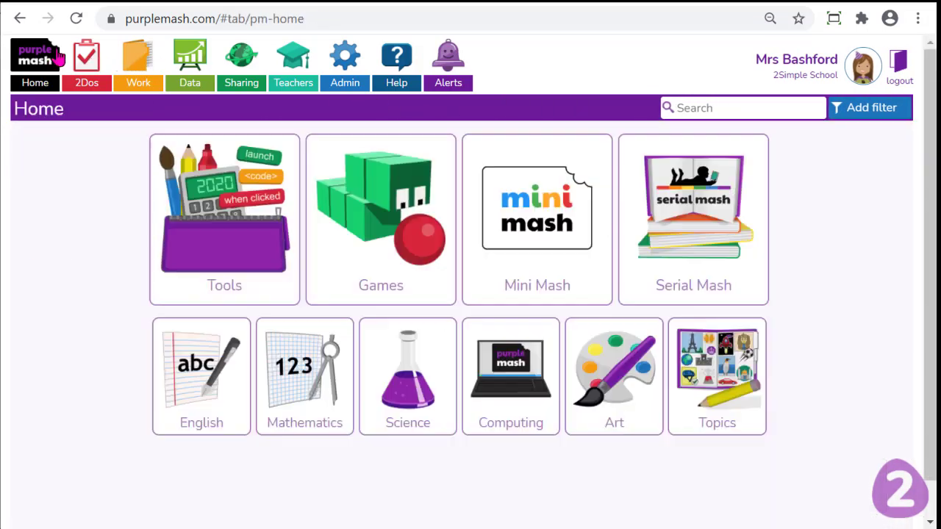
{"action": "left_click", "coordinate": [538, 420]}
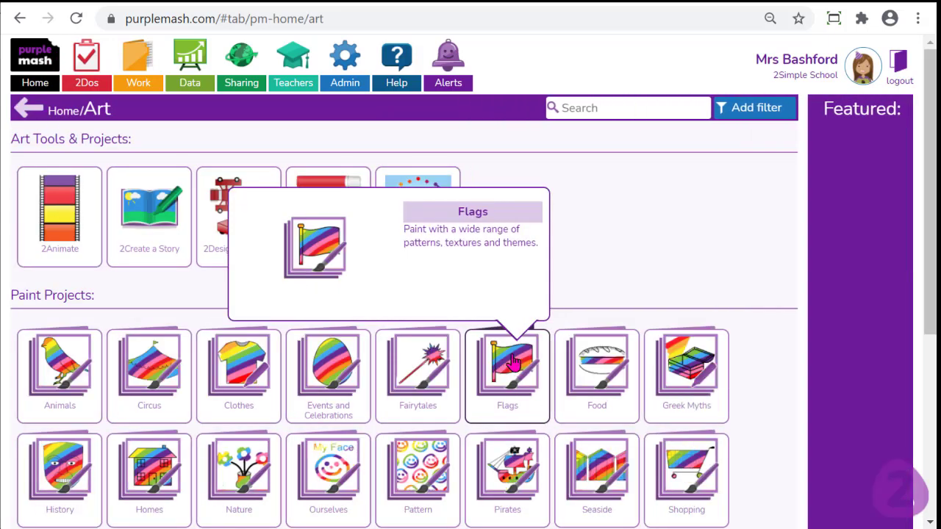
{"action": "left_click", "coordinate": [507, 359]}
{"action": "left_click", "coordinate": [448, 357]}
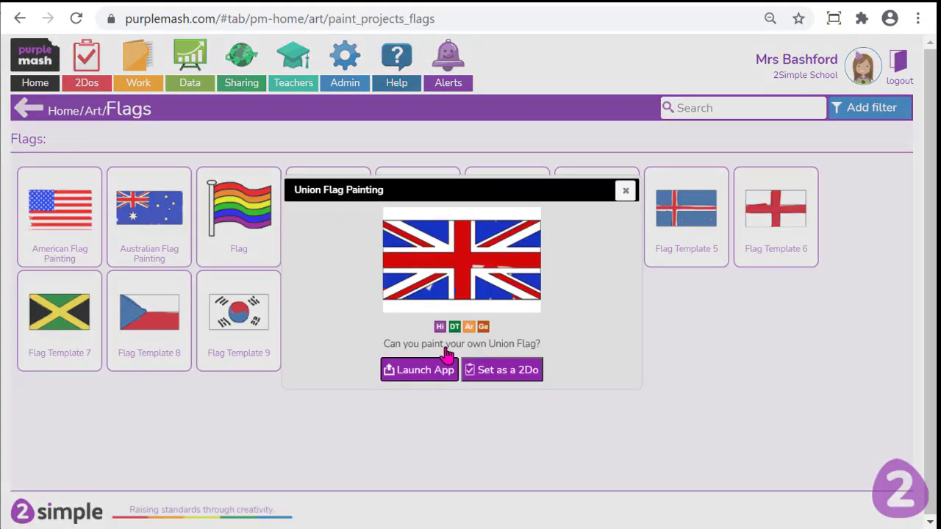
{"action": "left_click", "coordinate": [485, 373]}
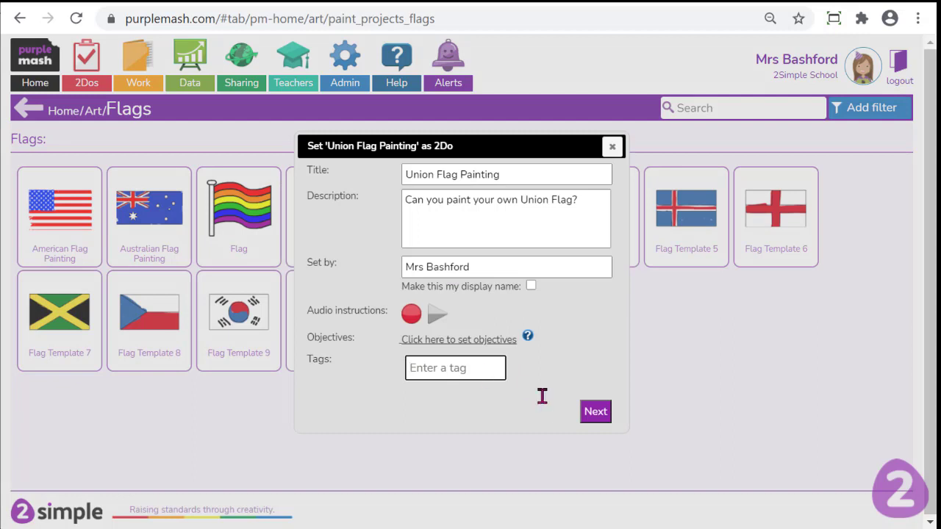
Step: Restrict the Union Flag Painting 2Do's access to "To be done at home" and close the setup without setting it
{"action": "left_click", "coordinate": [593, 413]}
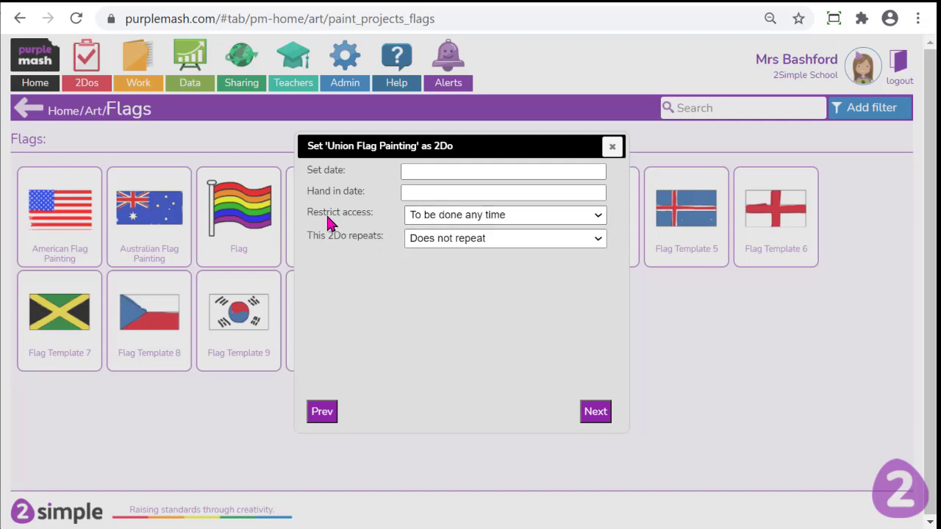
{"action": "left_click", "coordinate": [599, 217]}
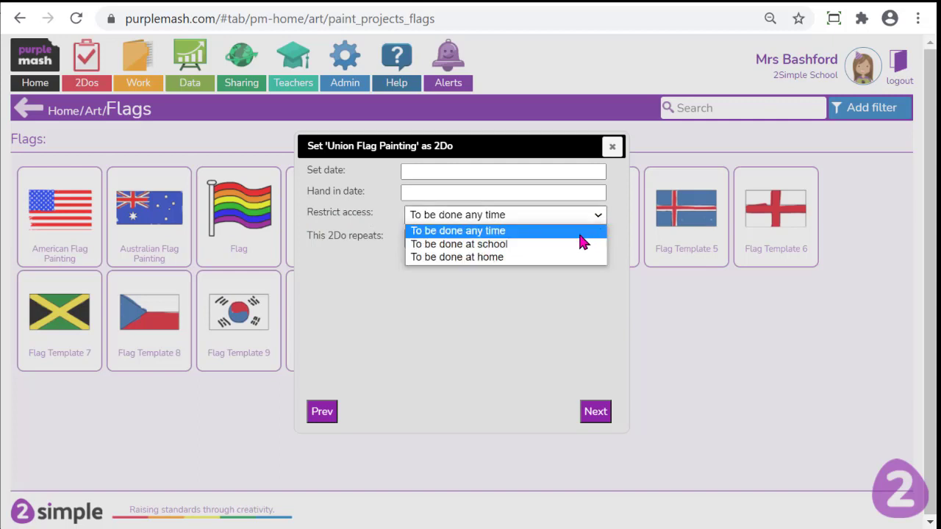
{"action": "left_click", "coordinate": [561, 257]}
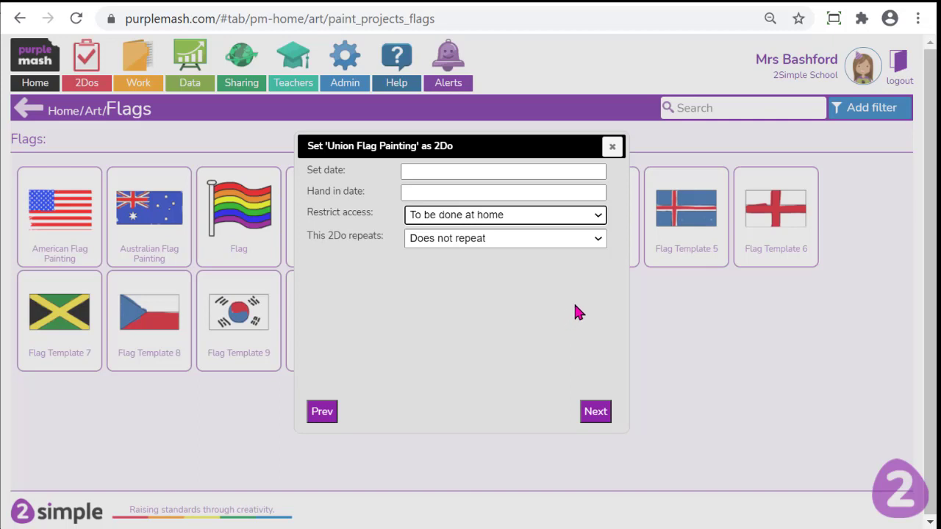
{"action": "left_click", "coordinate": [611, 147]}
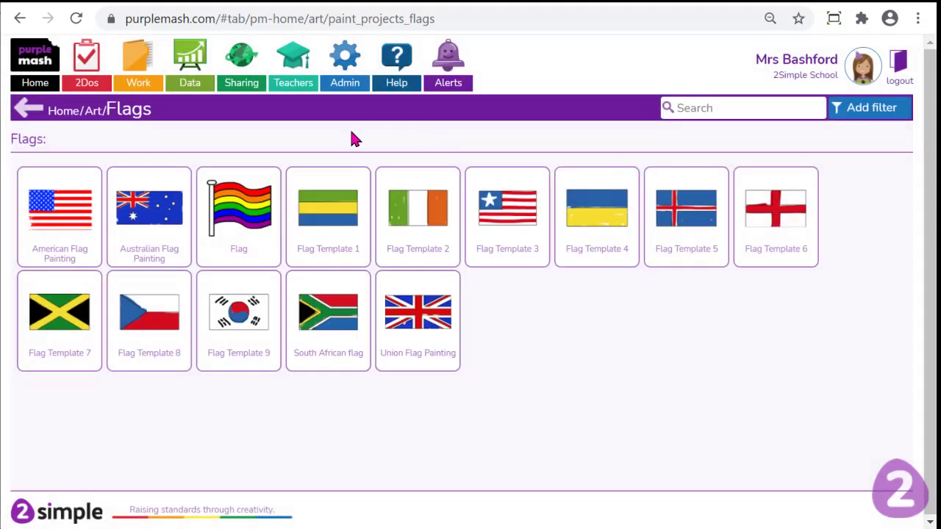
Step: Open the School Timetable and set Monday's school hours to 08:45 - 15:30
{"action": "left_click", "coordinate": [349, 61]}
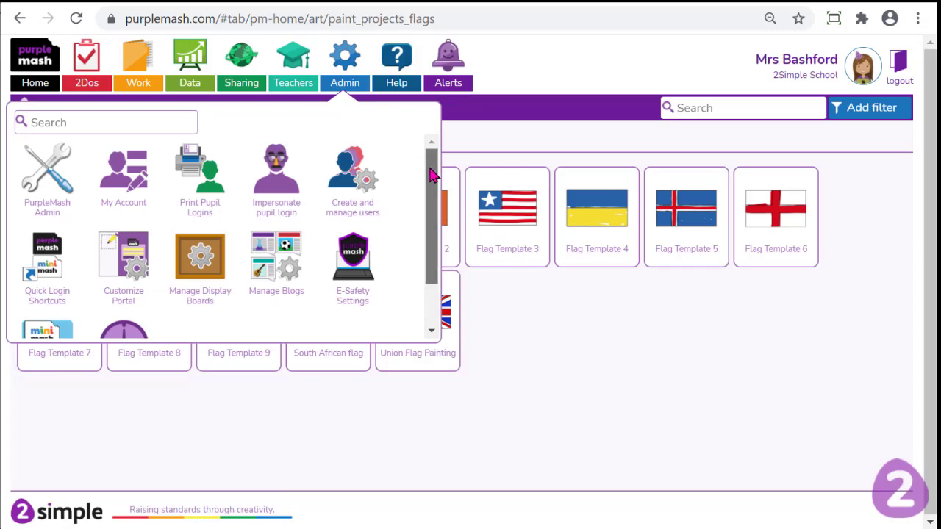
{"action": "left_click_drag", "start_coordinate": [432, 175], "coordinate": [430, 216]}
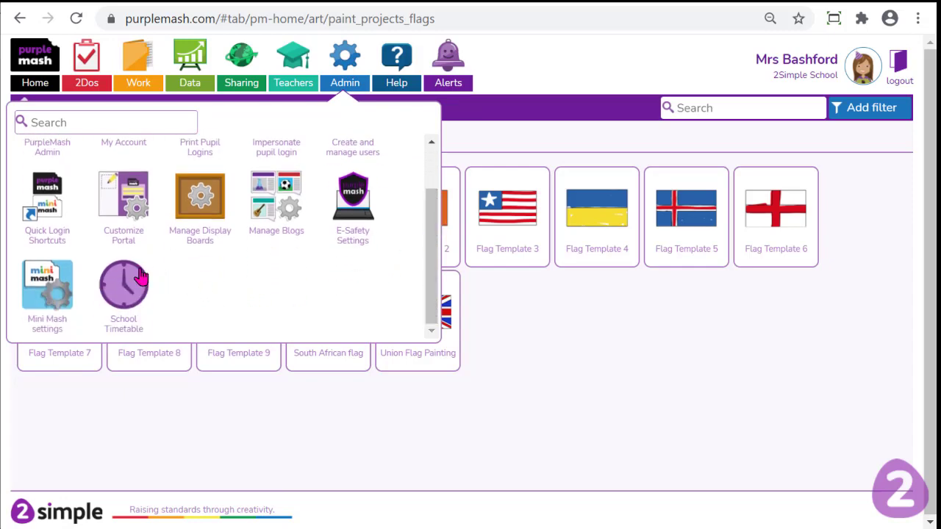
{"action": "left_click", "coordinate": [123, 283]}
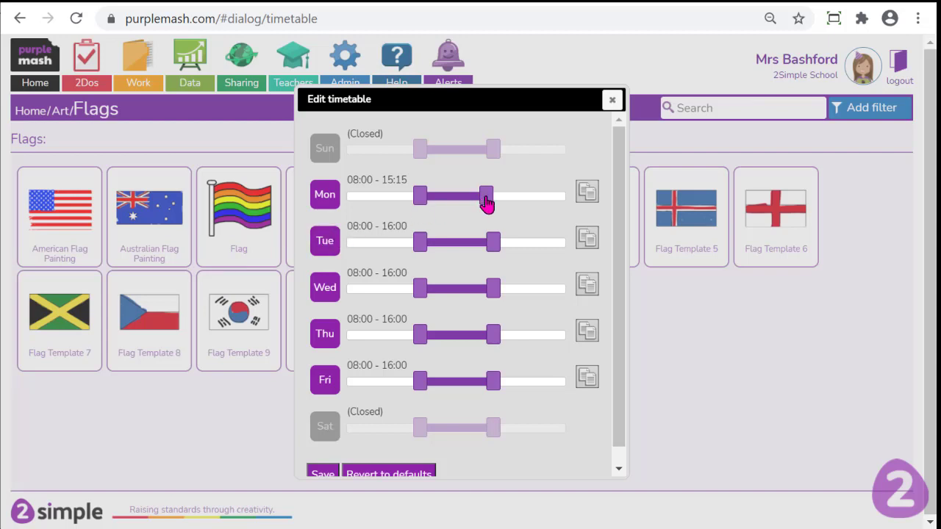
{"action": "mouse_move", "coordinate": [486, 204]}
{"action": "left_mouse_down"}
{"action": "mouse_move", "coordinate": [552, 204]}
{"action": "mouse_move", "coordinate": [495, 208]}
{"action": "left_mouse_up"}
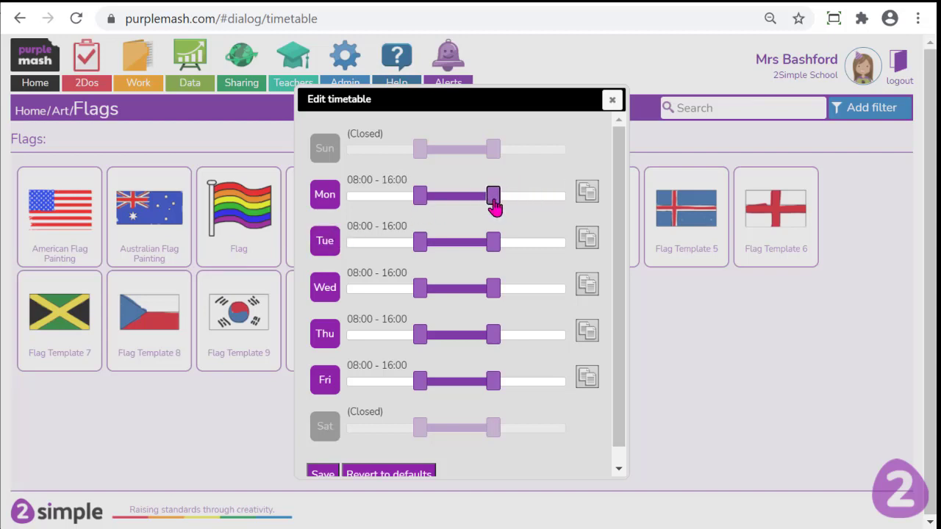
{"action": "left_click_drag", "start_coordinate": [419, 203], "coordinate": [427, 209]}
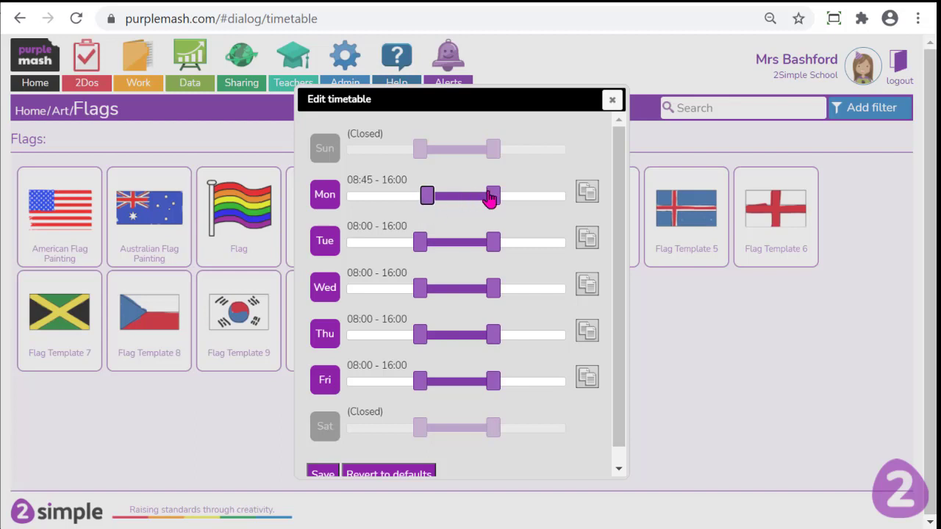
{"action": "left_click_drag", "start_coordinate": [489, 200], "coordinate": [487, 197]}
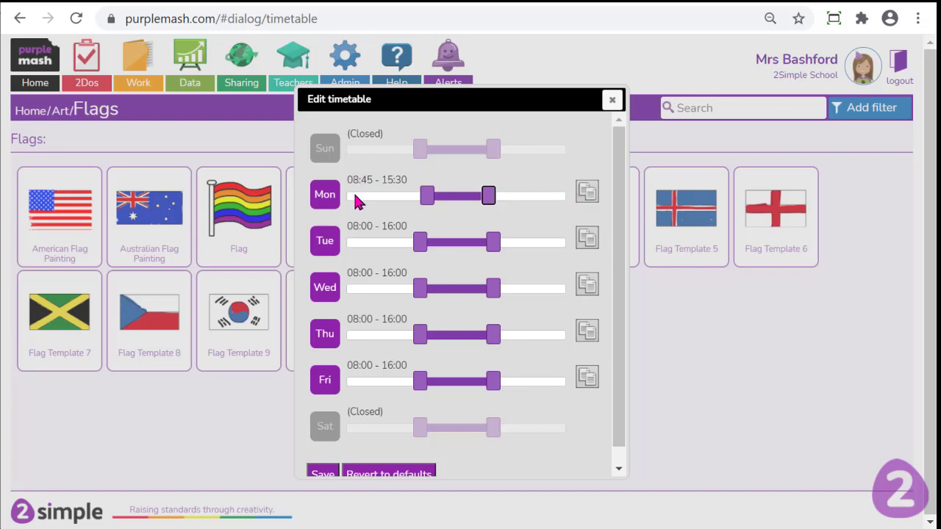
Step: Set Tuesday's closing time in the timetable to 16:15, and save and close the timetable
{"action": "mouse_move", "coordinate": [419, 243]}
{"action": "left_mouse_down"}
{"action": "mouse_move", "coordinate": [396, 247]}
{"action": "mouse_move", "coordinate": [422, 247]}
{"action": "left_mouse_up"}
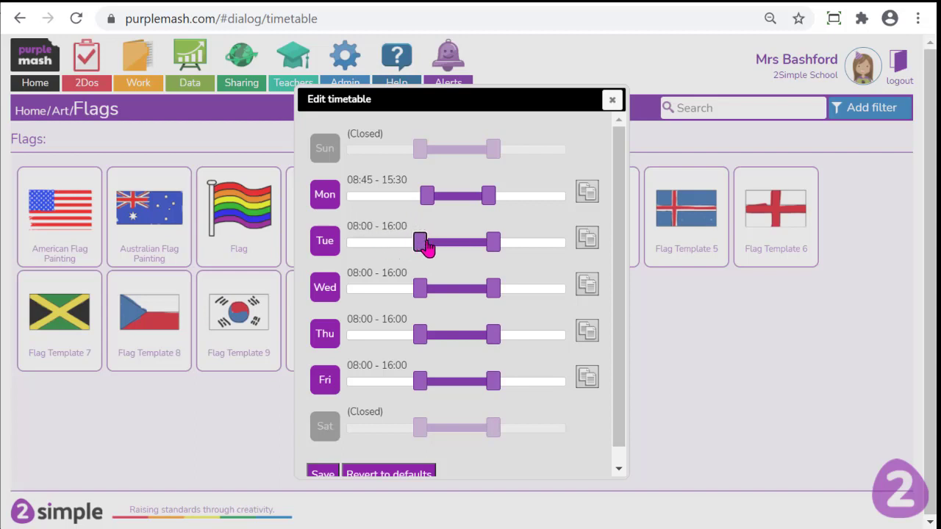
{"action": "left_click_drag", "start_coordinate": [492, 246], "coordinate": [495, 243]}
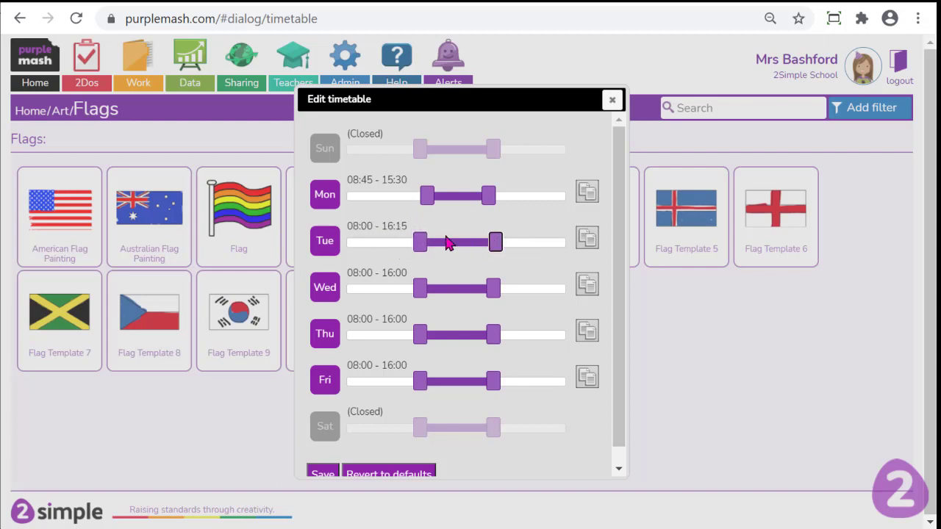
{"action": "scroll", "coordinate": [472, 277], "scroll_direction": "down", "scroll_amount": 1}
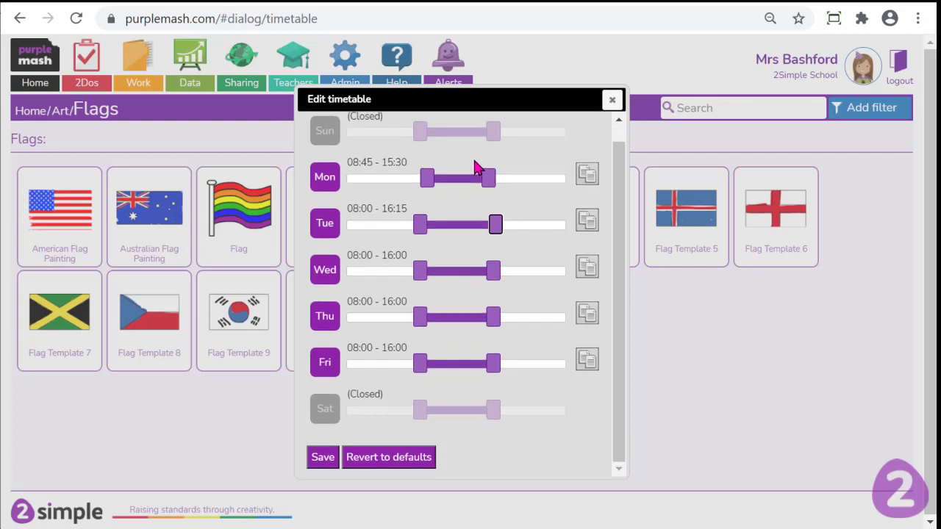
{"action": "left_click", "coordinate": [329, 468]}
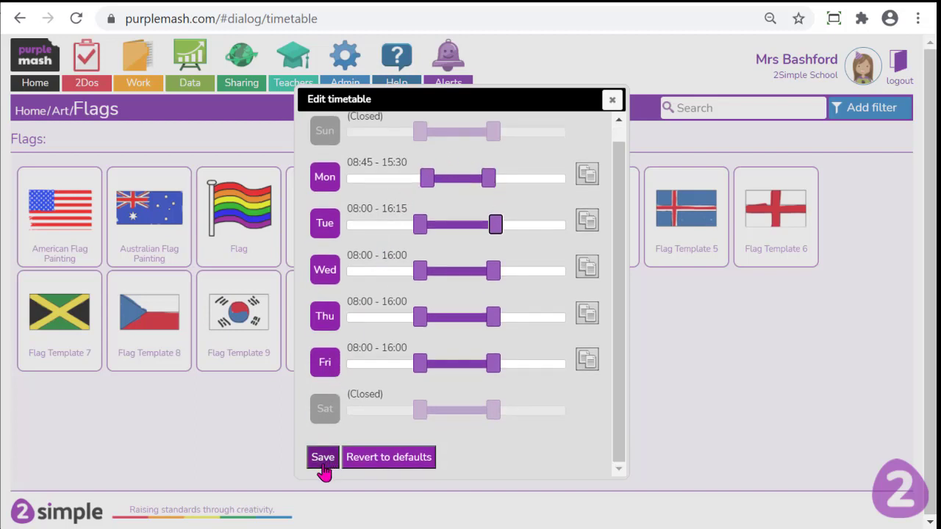
{"action": "left_click", "coordinate": [611, 102]}
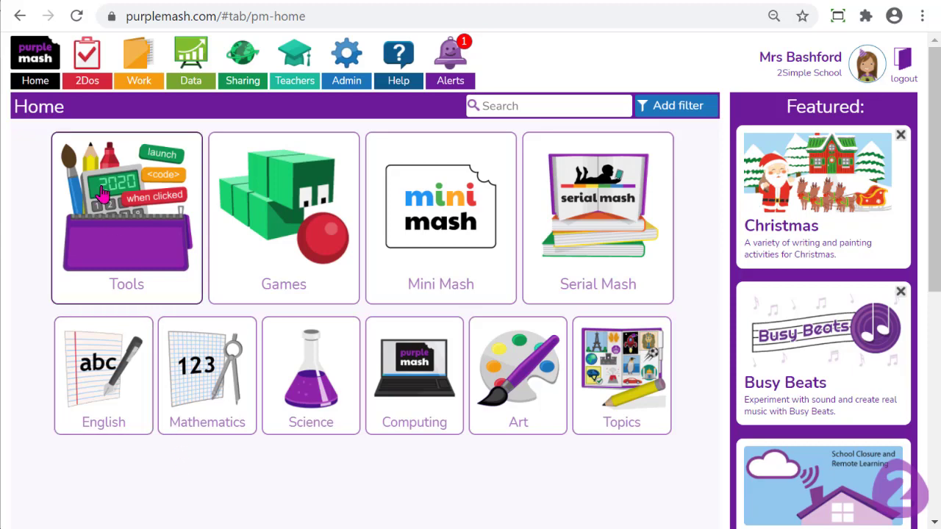
Step: View the scores of the Autumn quiz 2Do and examine the question breakdown of the lowest-scoring pupil
{"action": "left_click", "coordinate": [88, 55]}
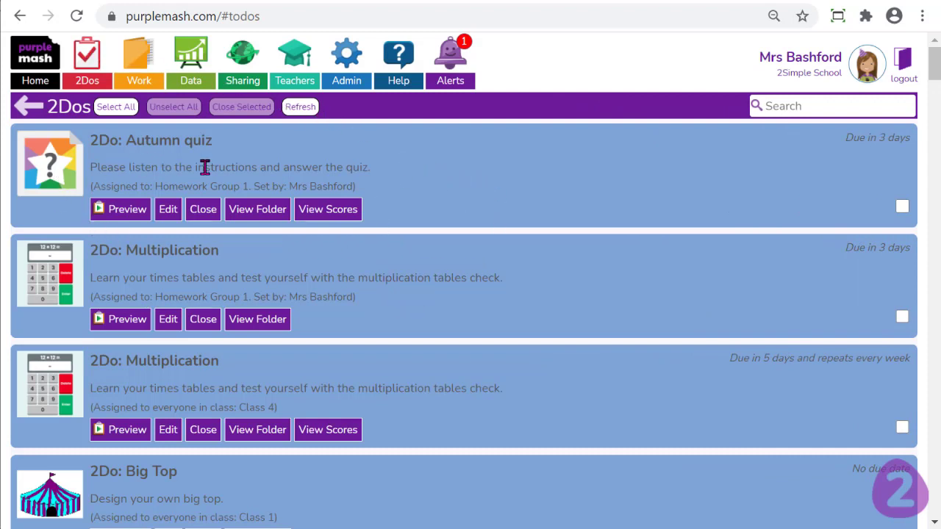
{"action": "left_click", "coordinate": [321, 216]}
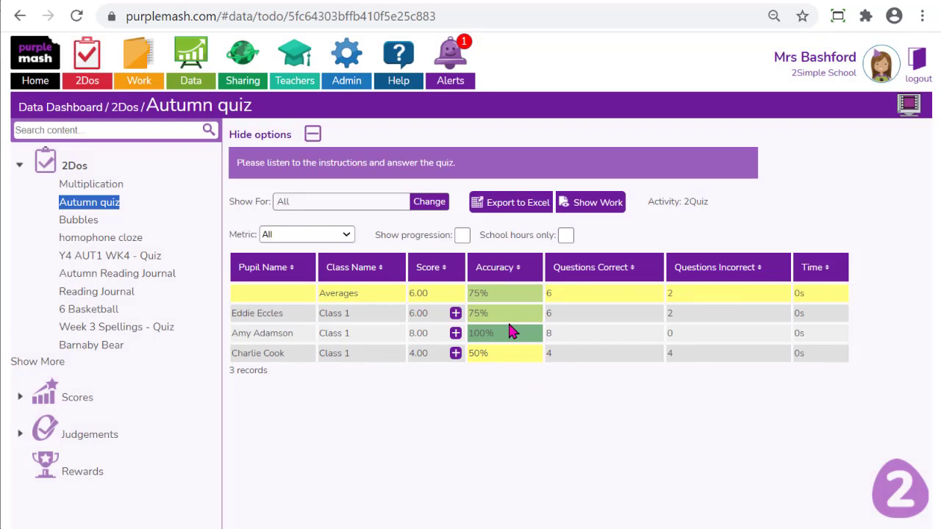
{"action": "left_click", "coordinate": [455, 353]}
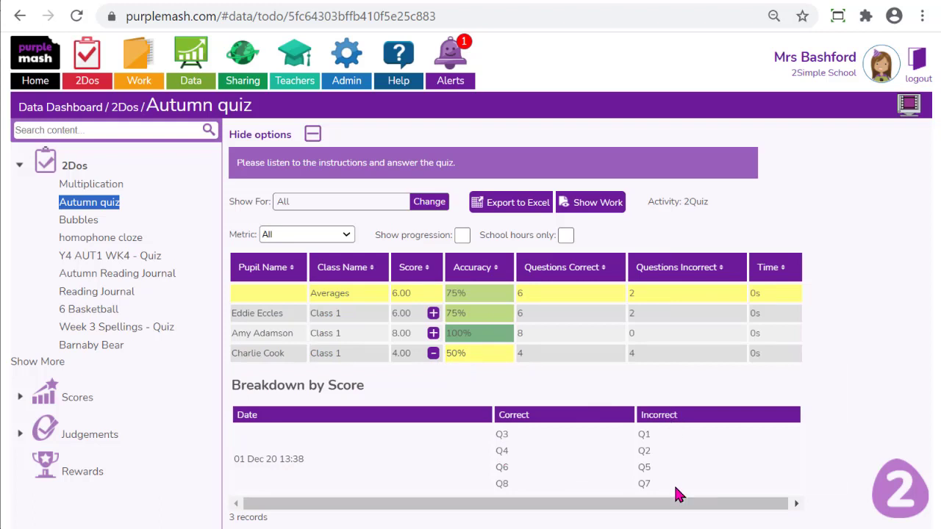
{"action": "left_click", "coordinate": [434, 354]}
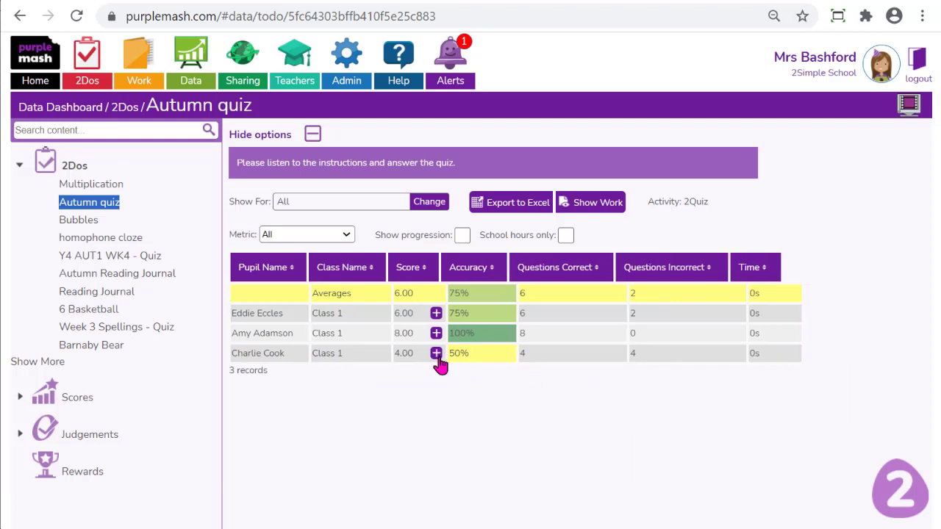
Step: Open the Autumn quiz 2Do's folder and examine the comment and reward options for the first pupil's work, without giving a reward
{"action": "left_click", "coordinate": [85, 79]}
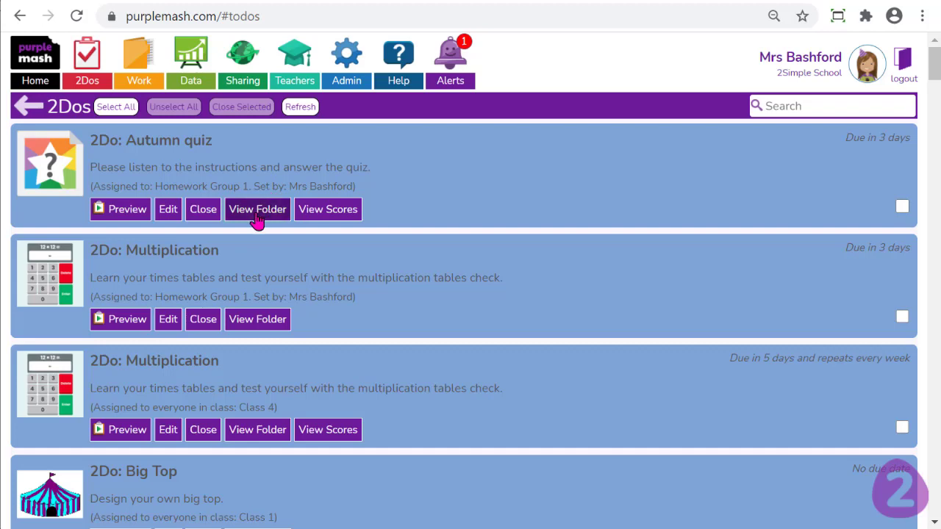
{"action": "left_click", "coordinate": [257, 209]}
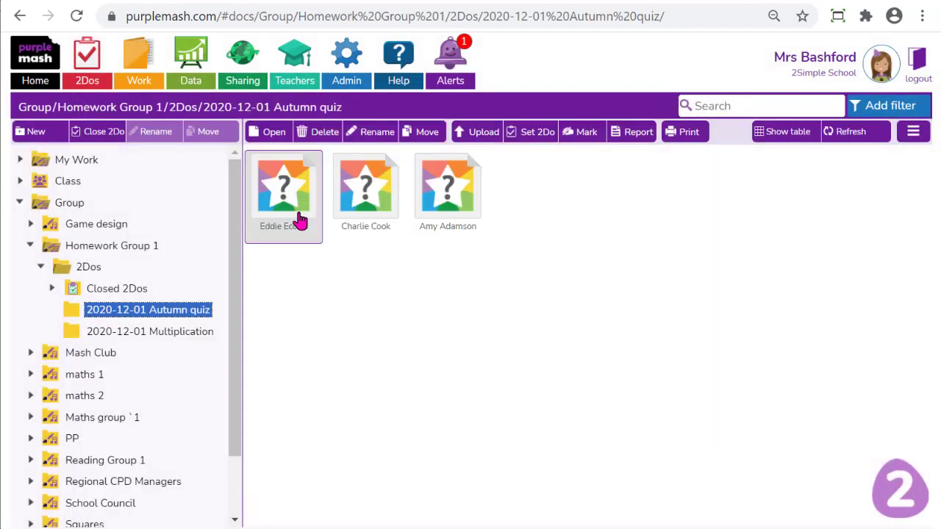
{"action": "left_click", "coordinate": [298, 219]}
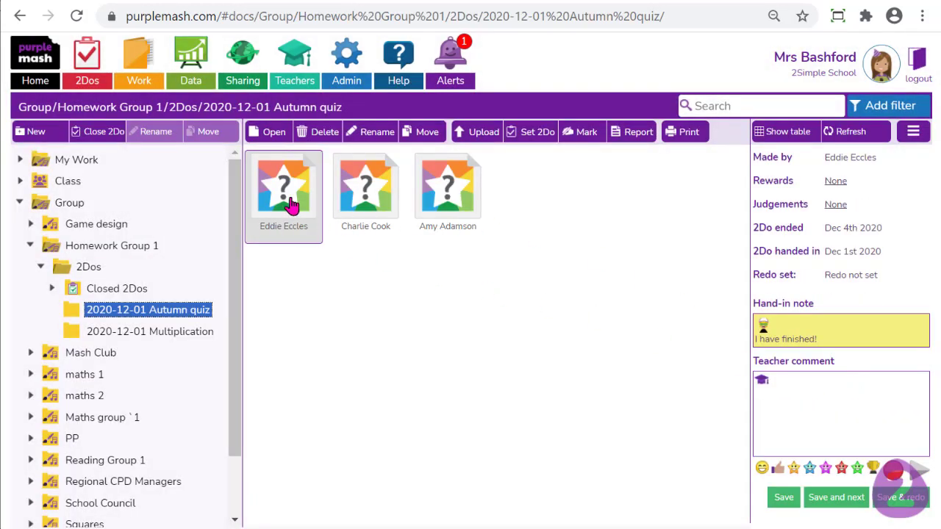
{"action": "left_click", "coordinate": [800, 390]}
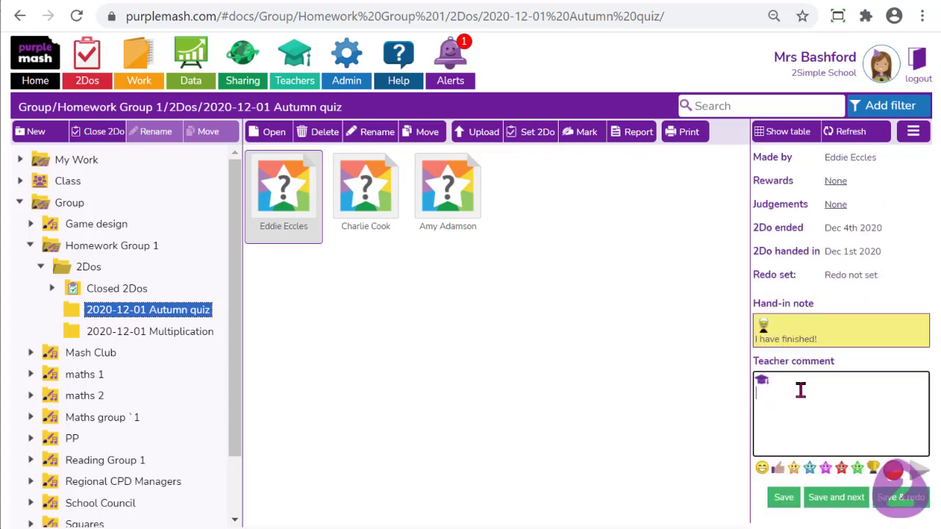
{"action": "left_click", "coordinate": [834, 184]}
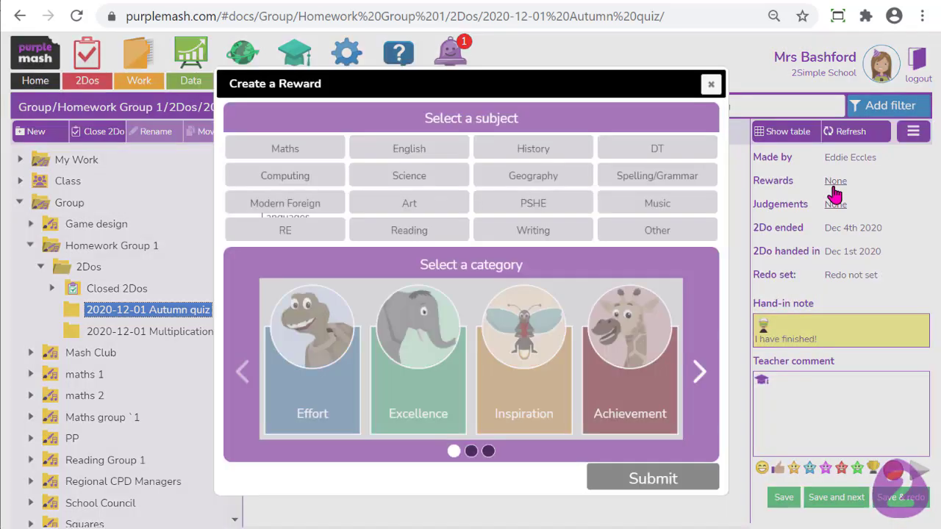
{"action": "left_click", "coordinate": [710, 85]}
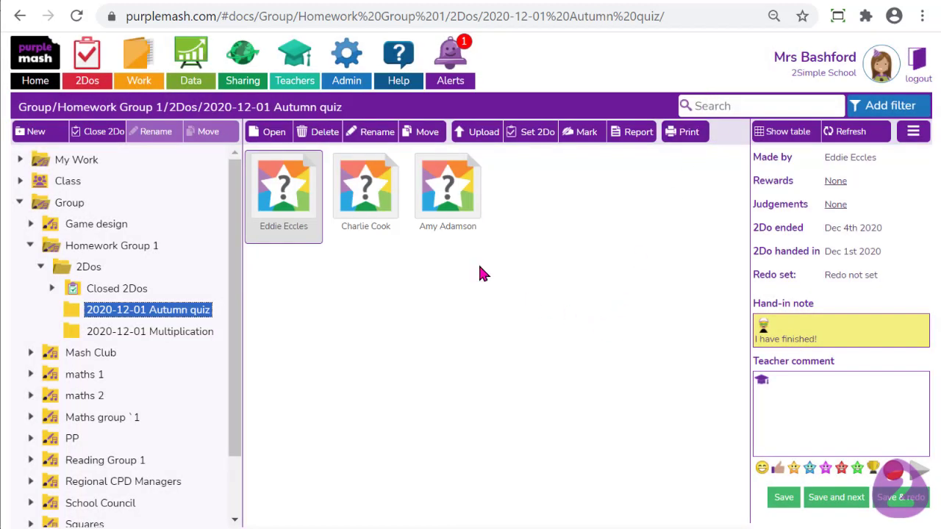
Step: Add the teacher comment "Great work!" with a thumbs-up emoji to the first two pupils' Autumn quiz files together
{"action": "left_click", "coordinate": [359, 193], "text": "ctrl"}
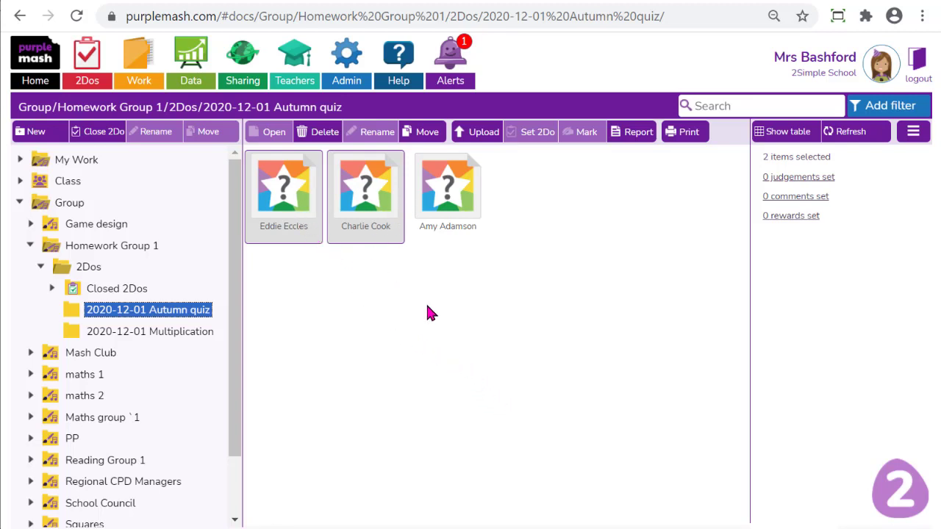
{"action": "left_click", "coordinate": [816, 206]}
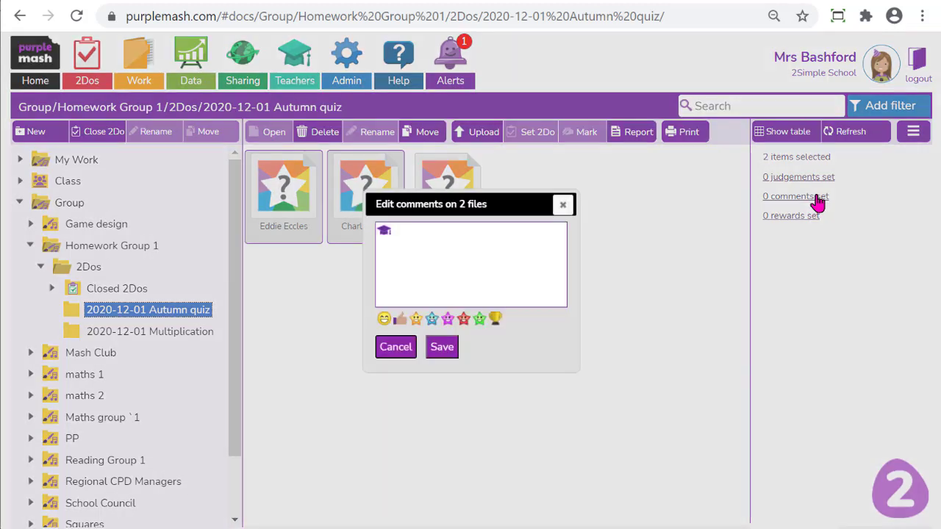
{"action": "left_click", "coordinate": [472, 232]}
{"action": "type", "text": "Great work!"}
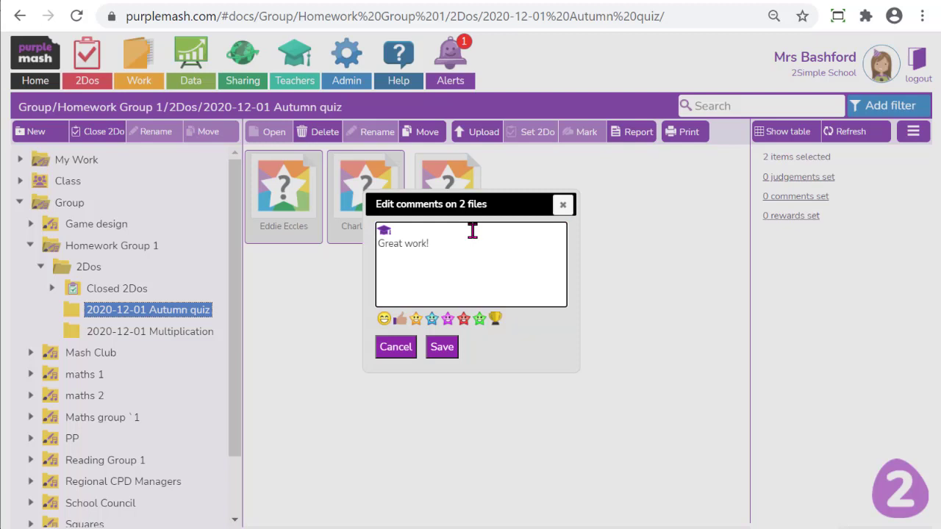
{"action": "left_click", "coordinate": [402, 320]}
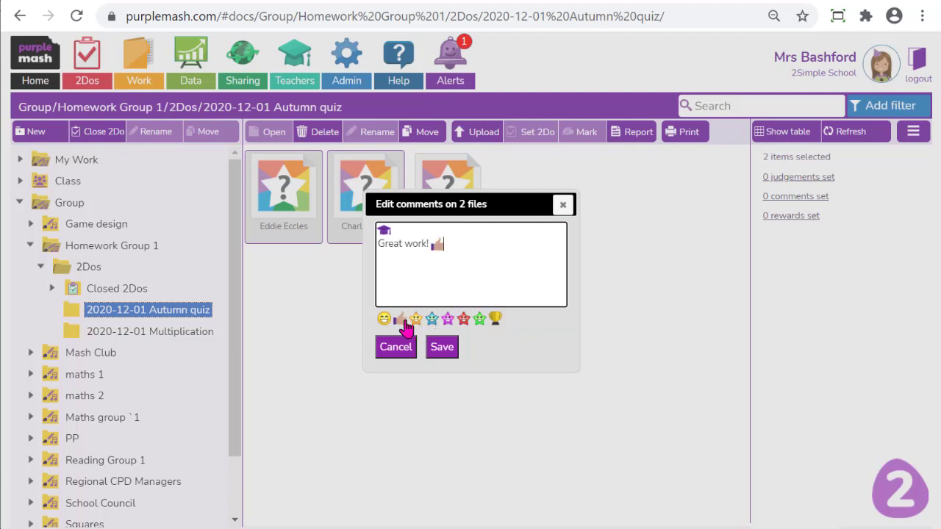
{"action": "left_click", "coordinate": [441, 346]}
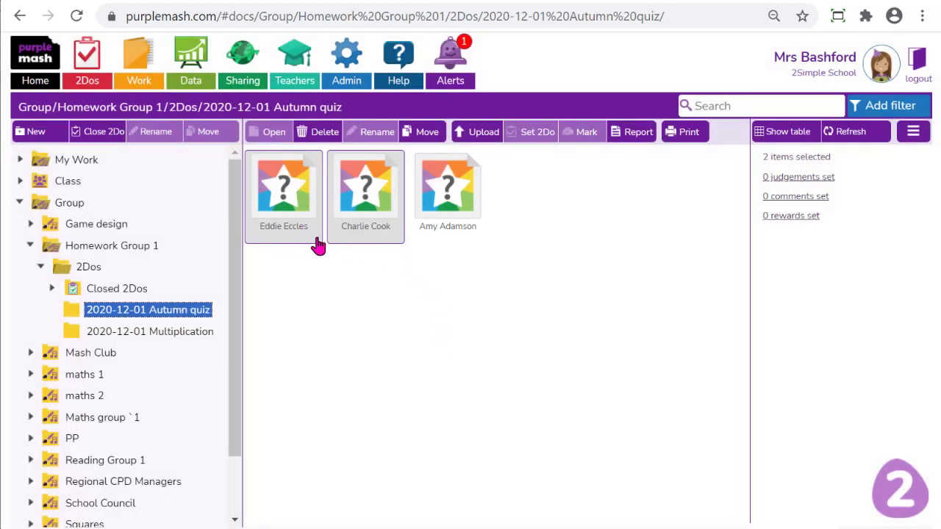
Step: Check the teacher comment on the second and first pupils' files individually, and deselect the files
{"action": "left_click", "coordinate": [520, 309]}
{"action": "left_click", "coordinate": [366, 222]}
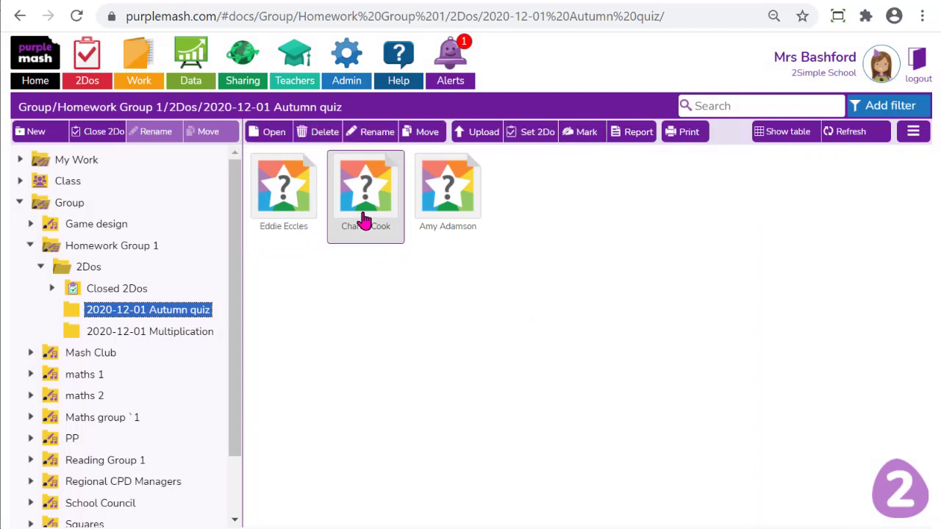
{"action": "left_click", "coordinate": [278, 217]}
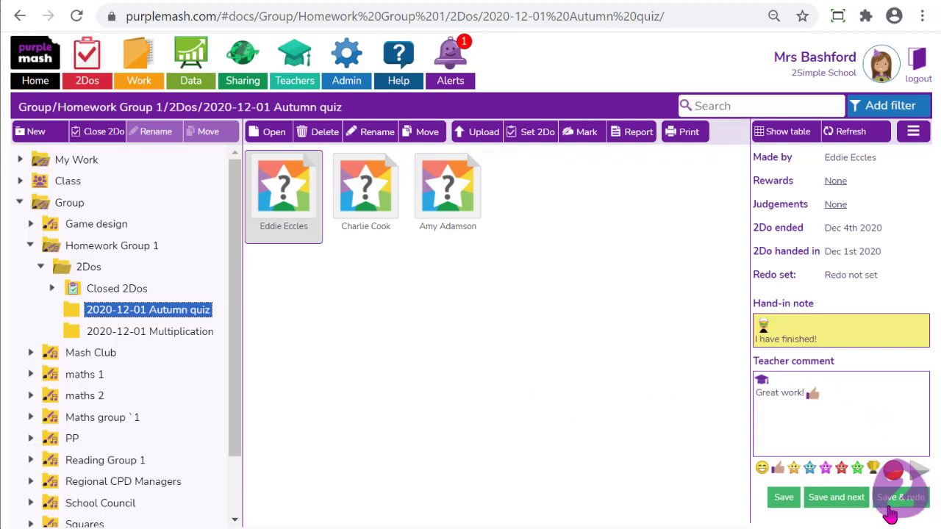
{"action": "left_click", "coordinate": [599, 350]}
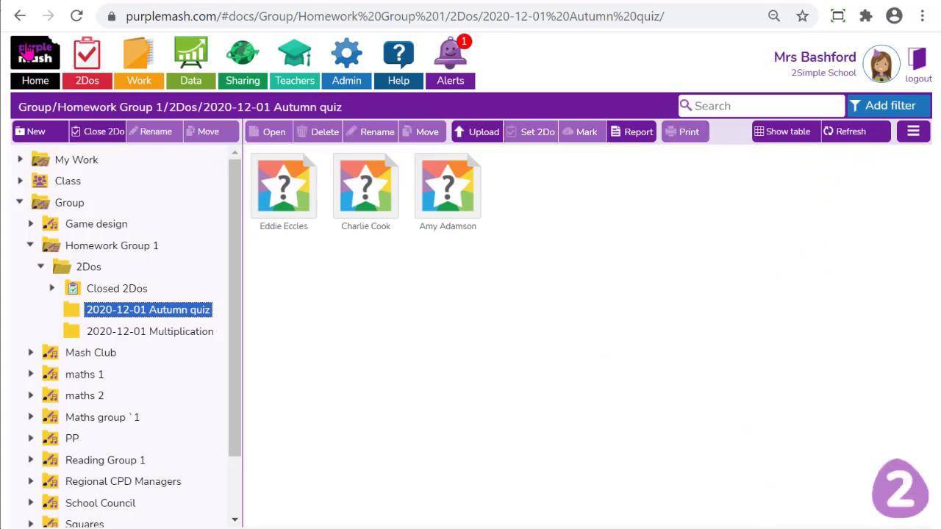
Step: From Home, browse the Work folders through Group, Homework Group 1 and 2Dos to the 2020-12-01 Autumn quiz folder
{"action": "left_click", "coordinate": [20, 48]}
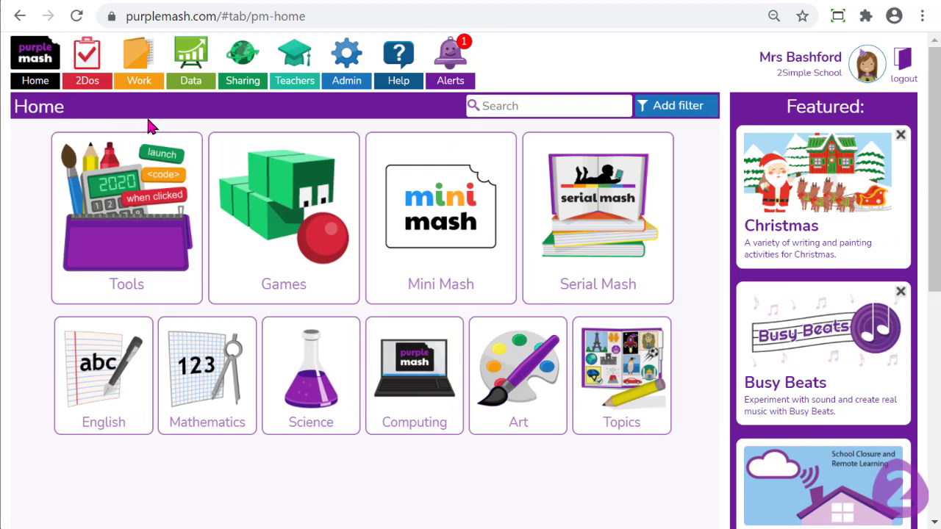
{"action": "left_click", "coordinate": [136, 53]}
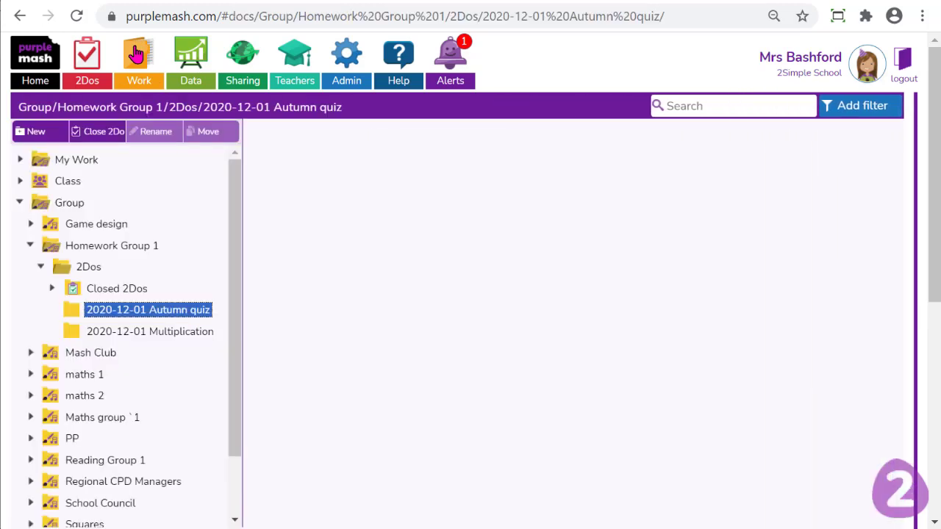
{"action": "left_click", "coordinate": [21, 203]}
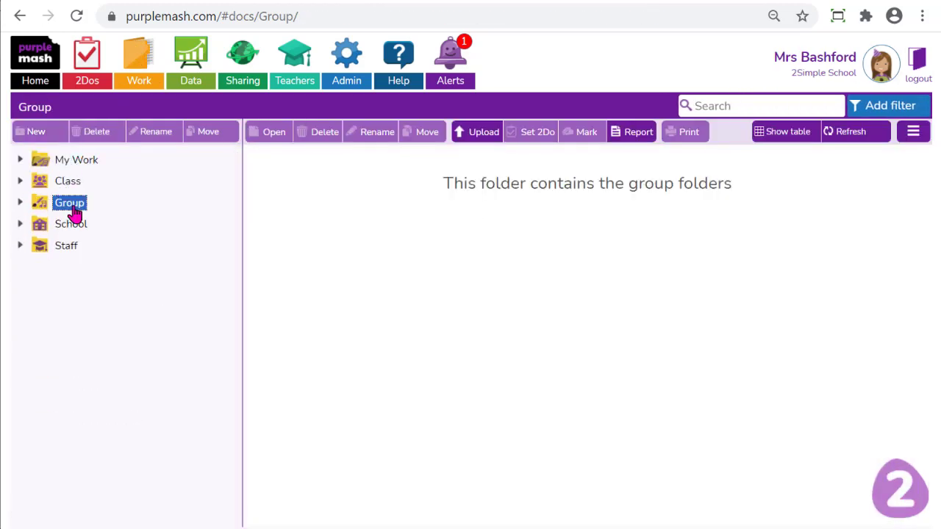
{"action": "left_click", "coordinate": [21, 203]}
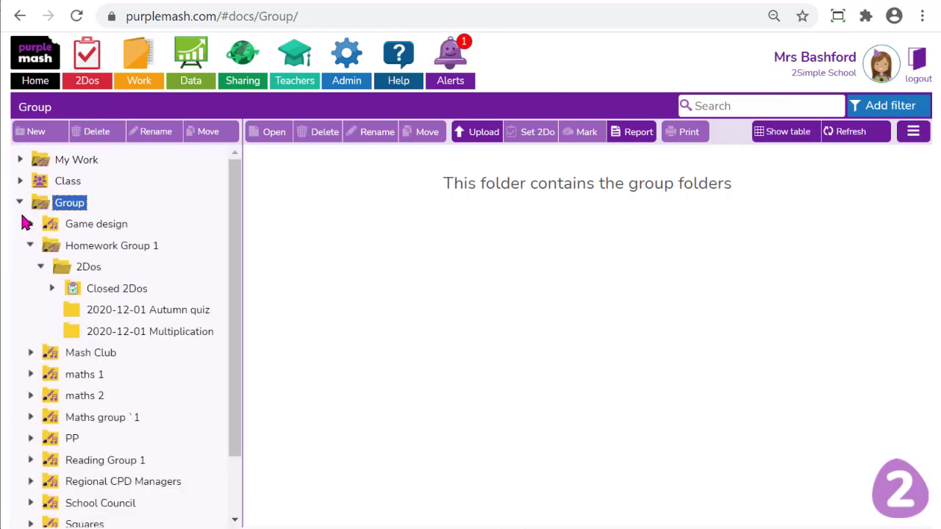
{"action": "left_click", "coordinate": [32, 247]}
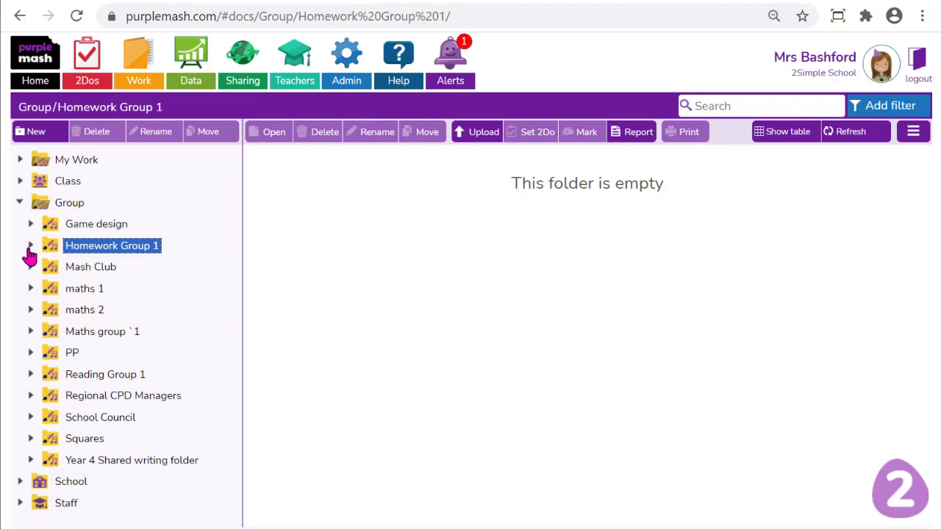
{"action": "left_click", "coordinate": [30, 246]}
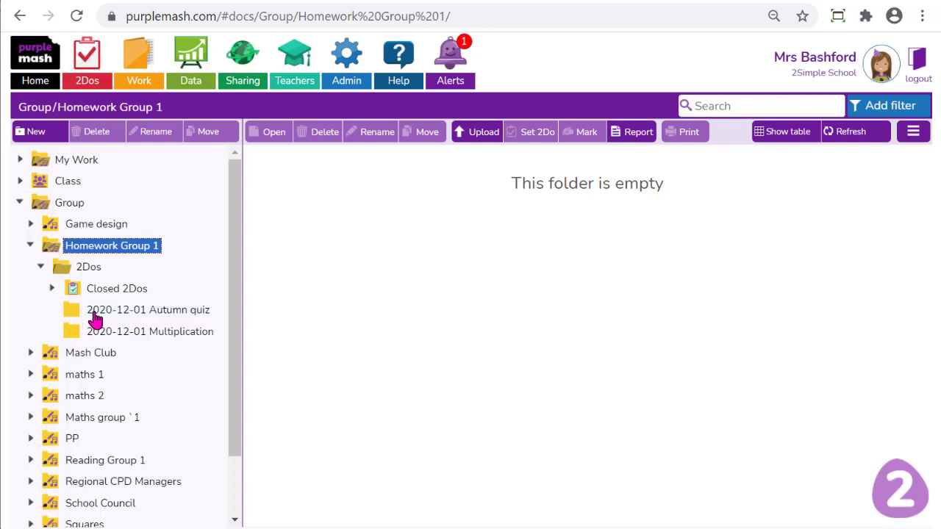
{"action": "left_click", "coordinate": [164, 316]}
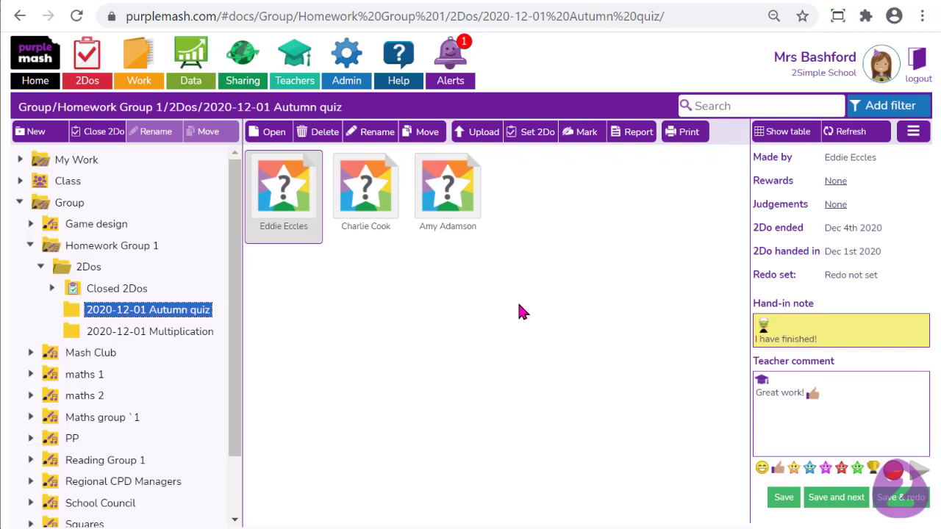
Step: Bring up the closing confirmation for the Autumn quiz 2Do from its folder and from the 2Dos list, cancelling each one
{"action": "left_click", "coordinate": [90, 140]}
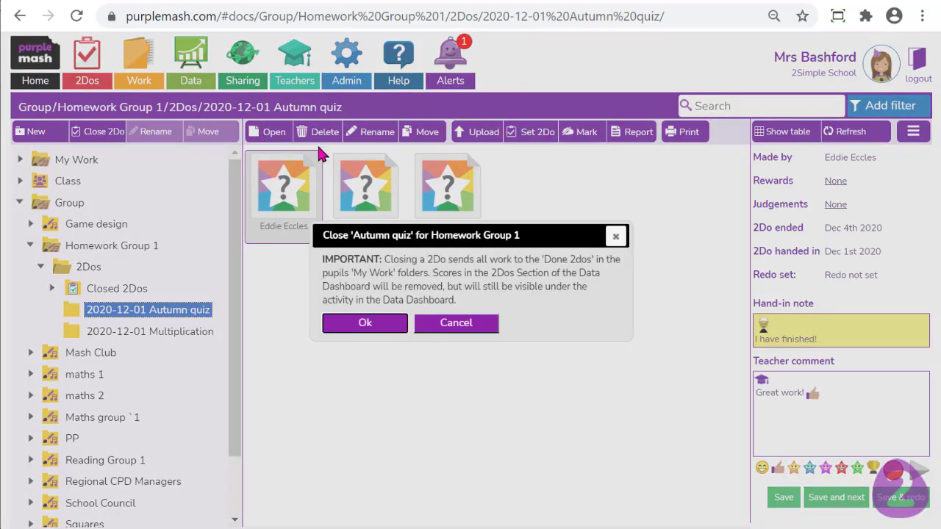
{"action": "left_click", "coordinate": [455, 329]}
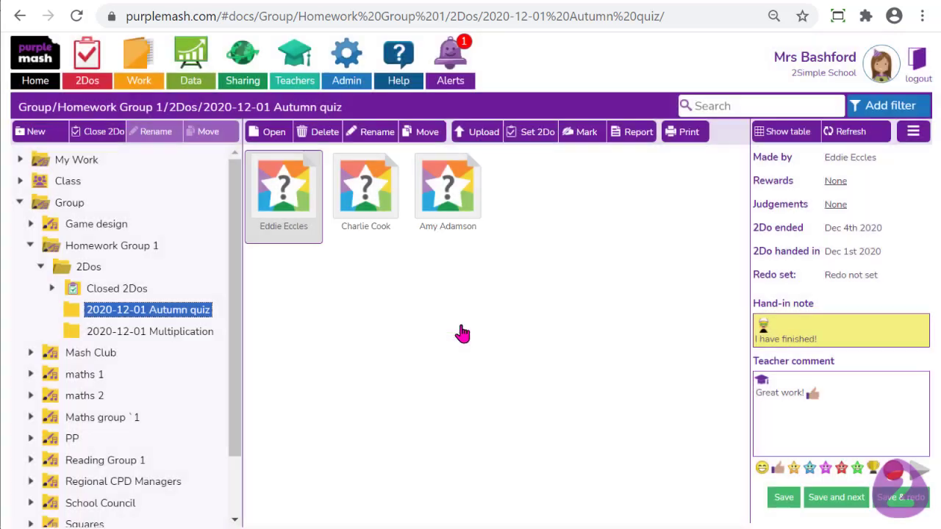
{"action": "left_click", "coordinate": [92, 67]}
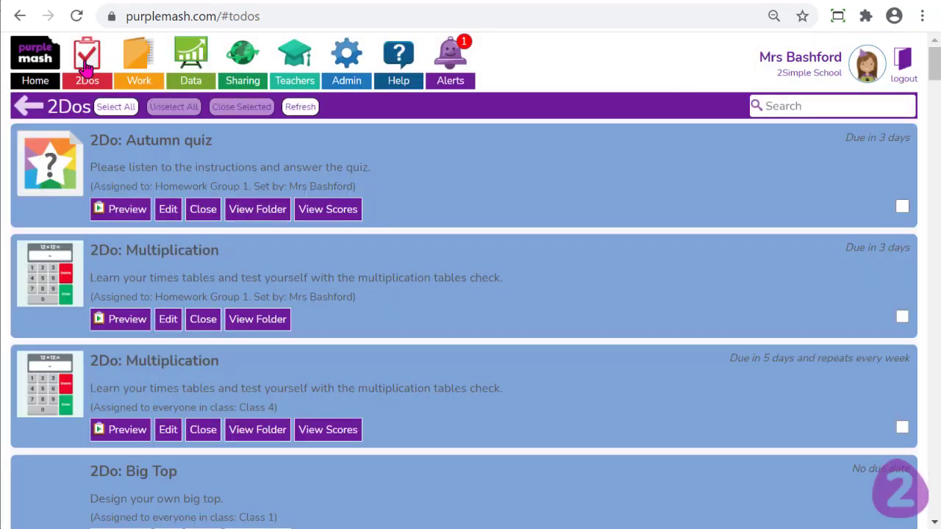
{"action": "left_click", "coordinate": [202, 209]}
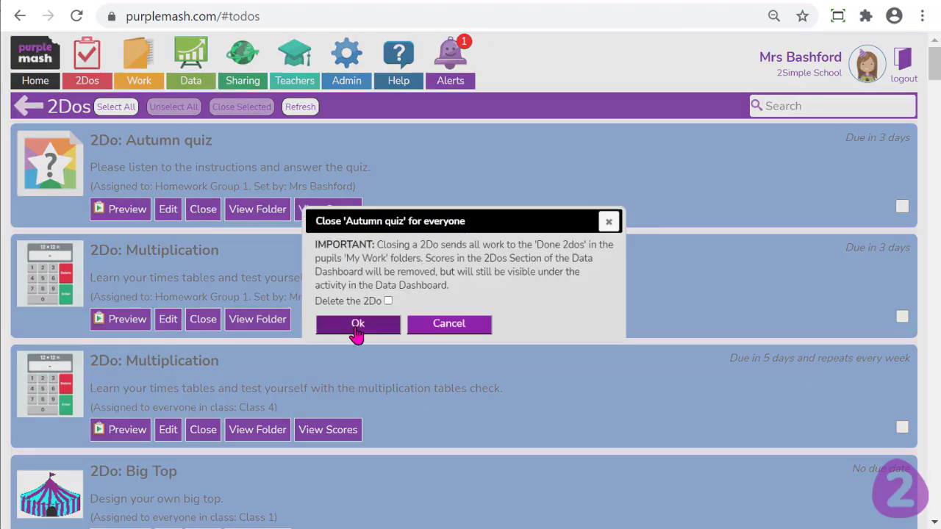
{"action": "left_click", "coordinate": [609, 221]}
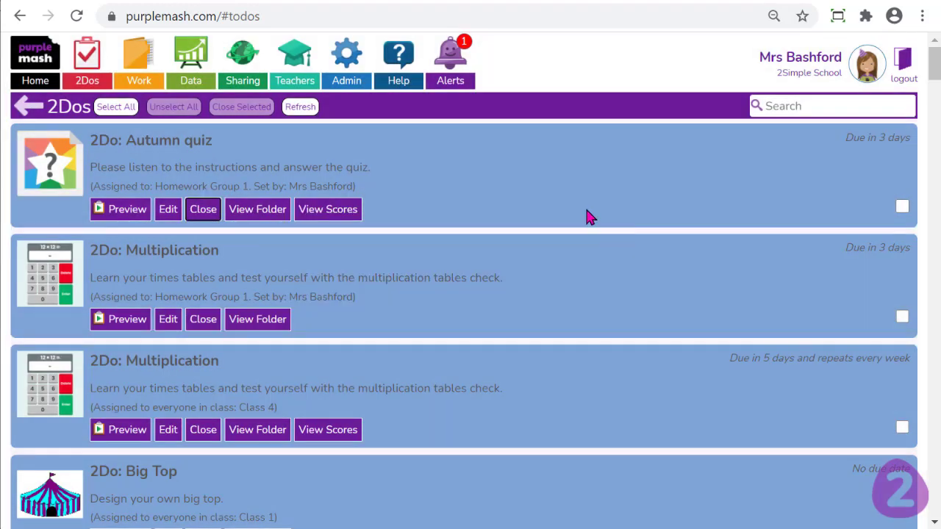
Step: Mark the Multiplication and Autumn quiz 2Dos assigned to Homework Group 1 for closing together
{"action": "left_click", "coordinate": [901, 317]}
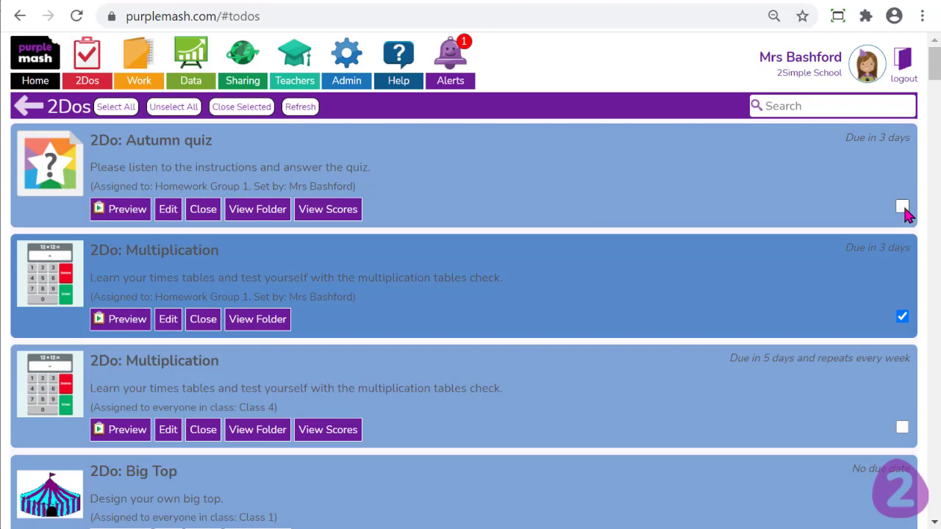
{"action": "left_click", "coordinate": [902, 206]}
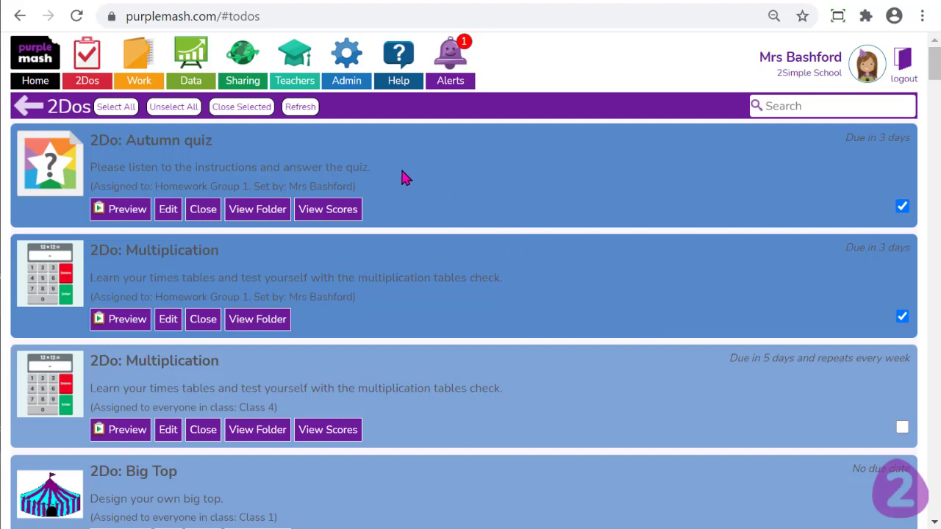
Step: View the Autumn quiz 2Do's scores, and examine the activities listed under Scores in the Data Dashboard
{"action": "left_click", "coordinate": [331, 209]}
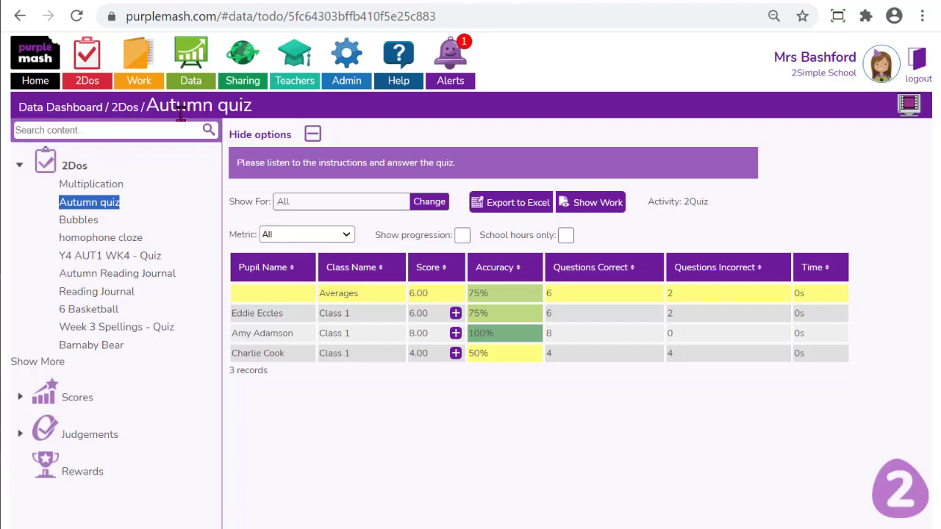
{"action": "left_click", "coordinate": [192, 56]}
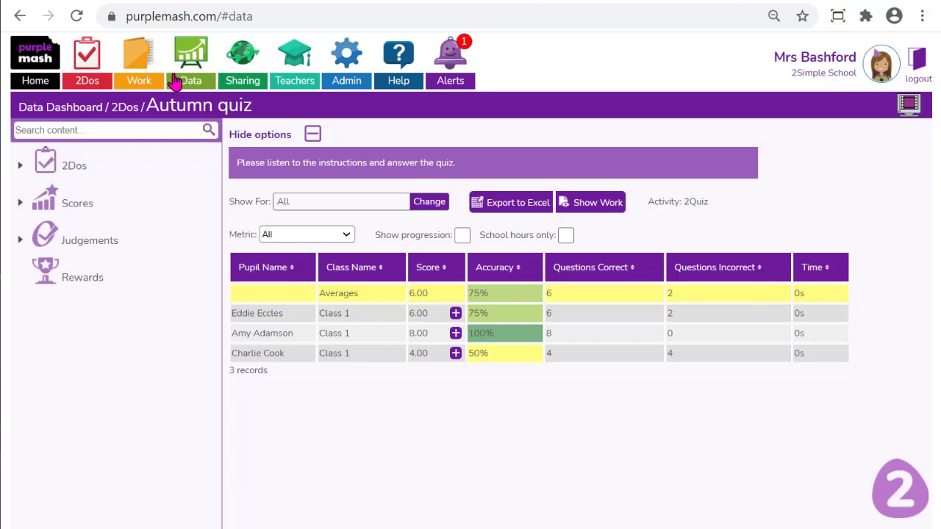
{"action": "left_click", "coordinate": [33, 58]}
{"action": "left_click", "coordinate": [189, 56]}
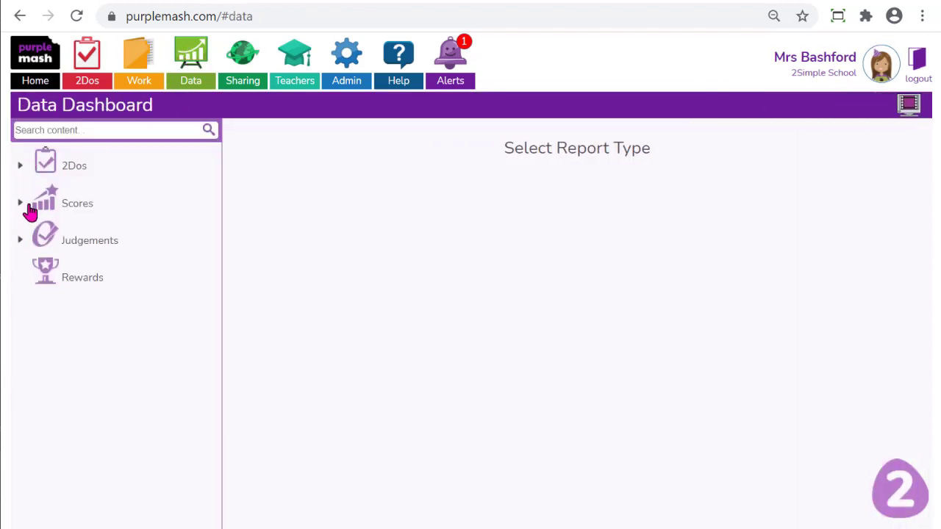
{"action": "left_click", "coordinate": [27, 206]}
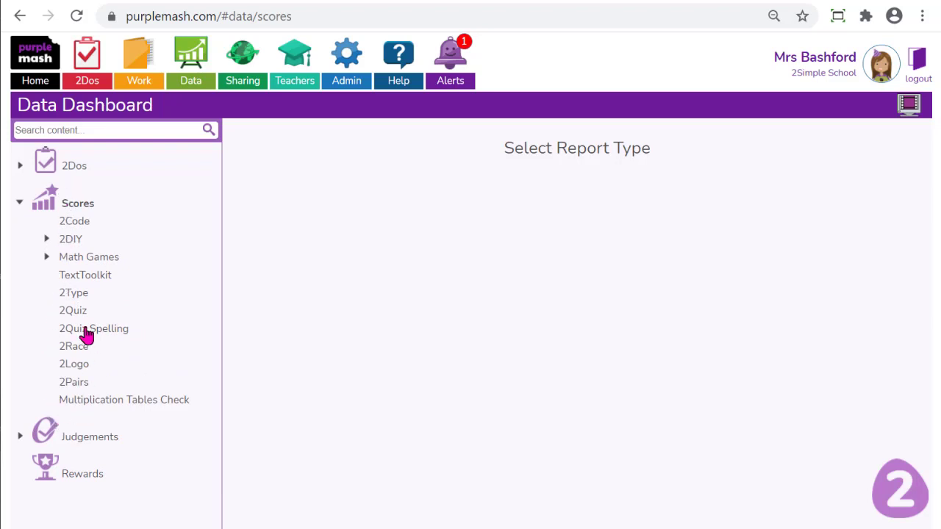
{"action": "left_click", "coordinate": [20, 204]}
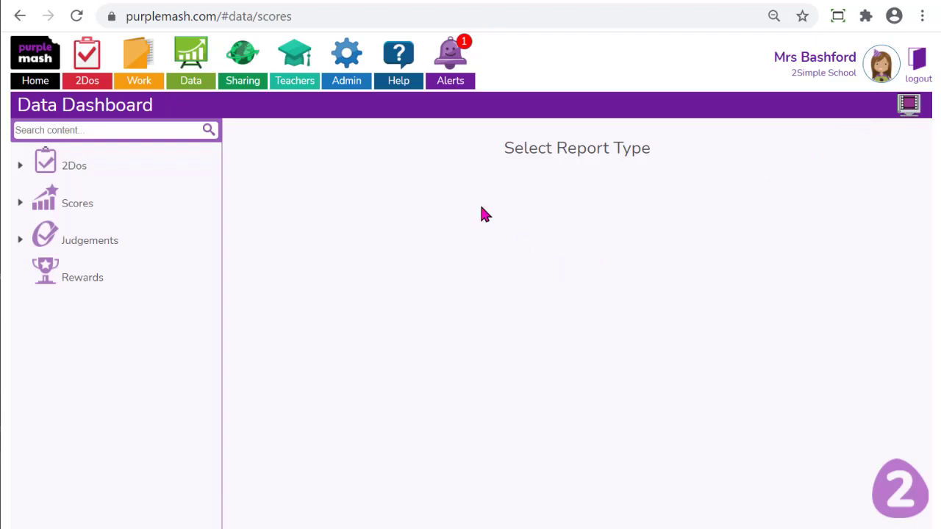
Step: Return to the 2Dos list and open the folder of work handed in for the Autumn quiz
{"action": "left_click", "coordinate": [88, 55]}
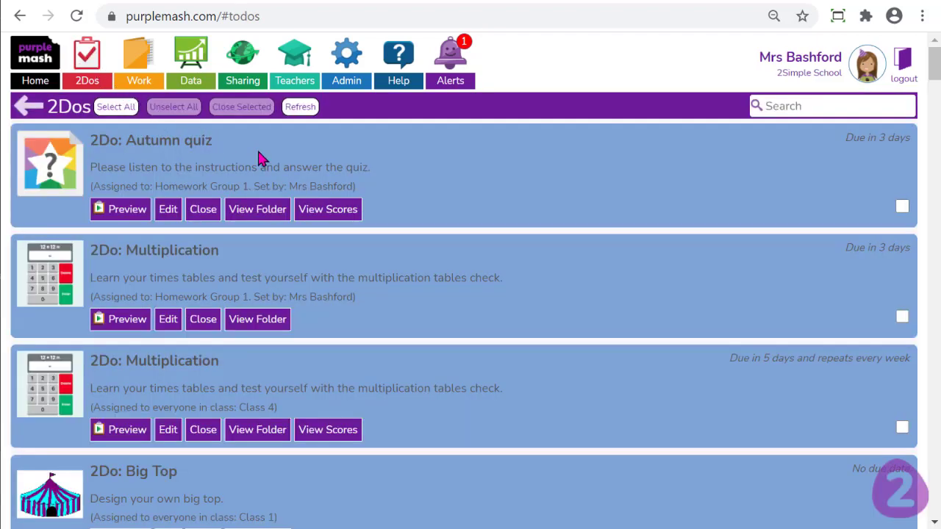
{"action": "left_click", "coordinate": [257, 210]}
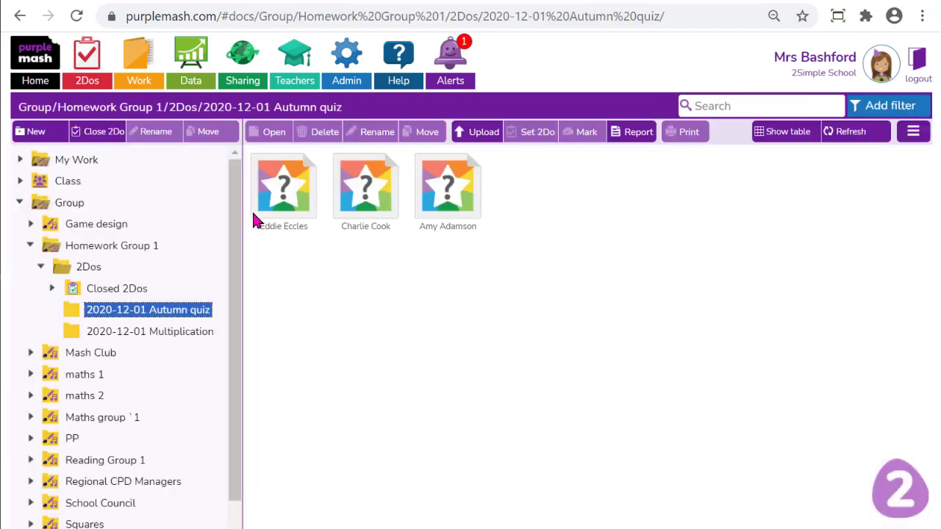
Step: For the first and third pupils' Autumn quiz work together, bring up the Y1 Science judgement objectives in the Seasonal Changes strand
{"action": "left_click", "coordinate": [280, 188]}
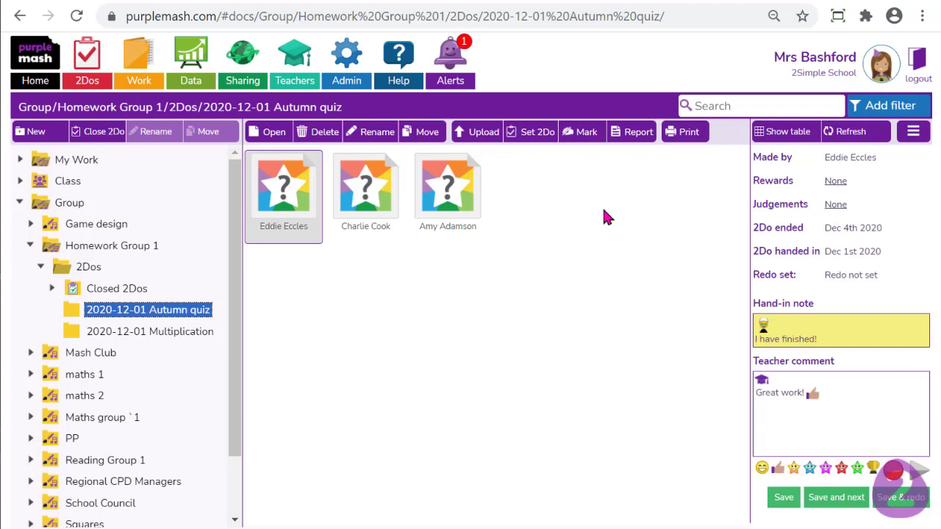
{"action": "left_click", "coordinate": [445, 202], "text": "ctrl"}
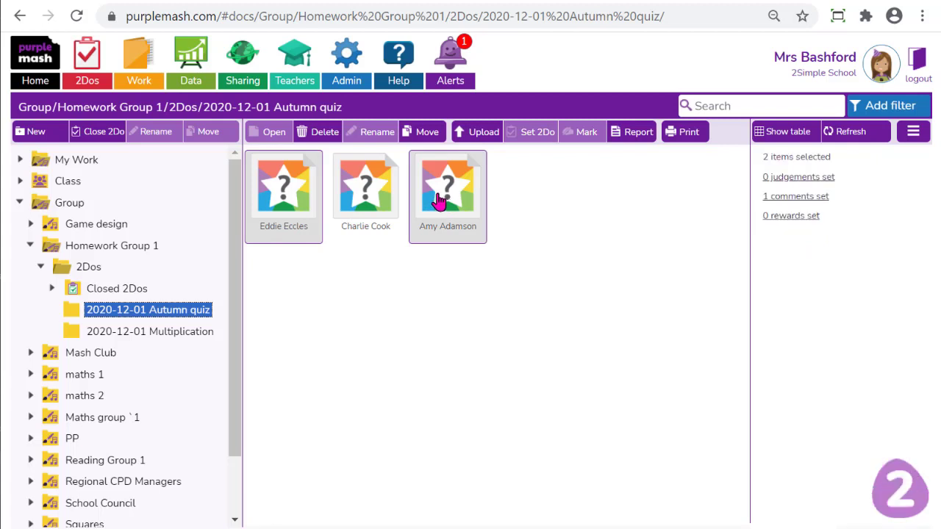
{"action": "left_click", "coordinate": [817, 183]}
{"action": "left_click", "coordinate": [433, 156]}
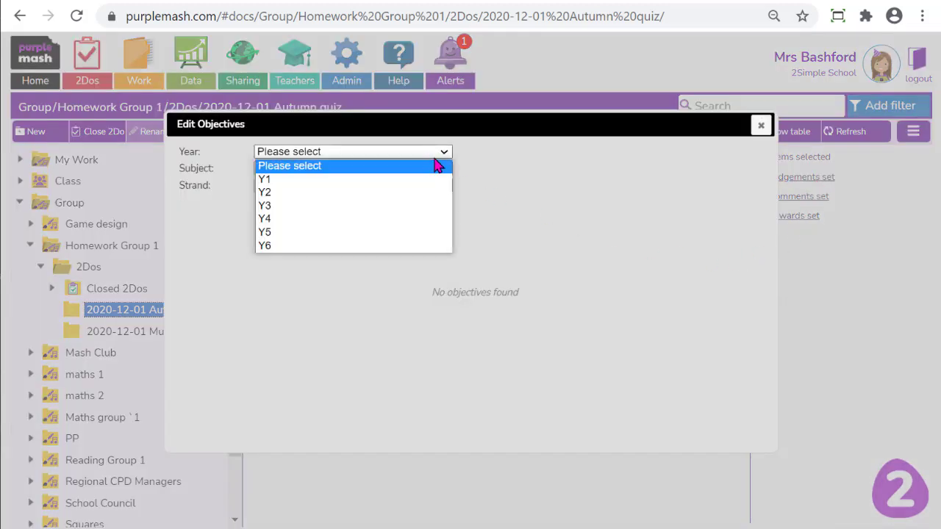
{"action": "left_click", "coordinate": [434, 178]}
{"action": "left_click", "coordinate": [434, 168]}
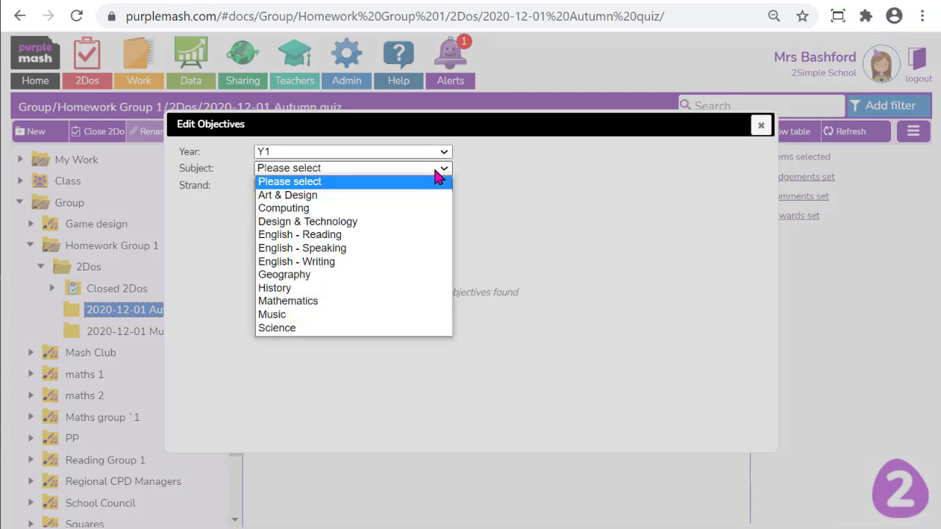
{"action": "left_click", "coordinate": [401, 331]}
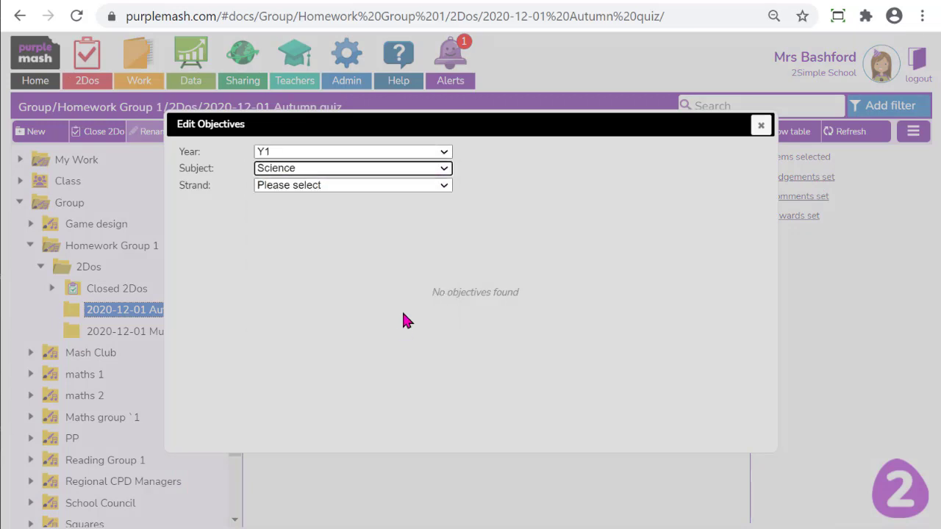
{"action": "left_click", "coordinate": [445, 188]}
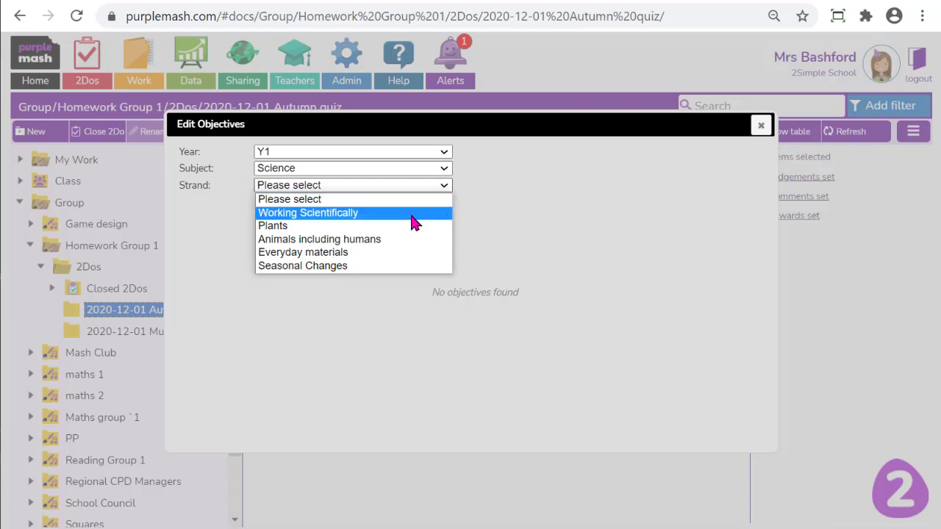
{"action": "left_click", "coordinate": [404, 269]}
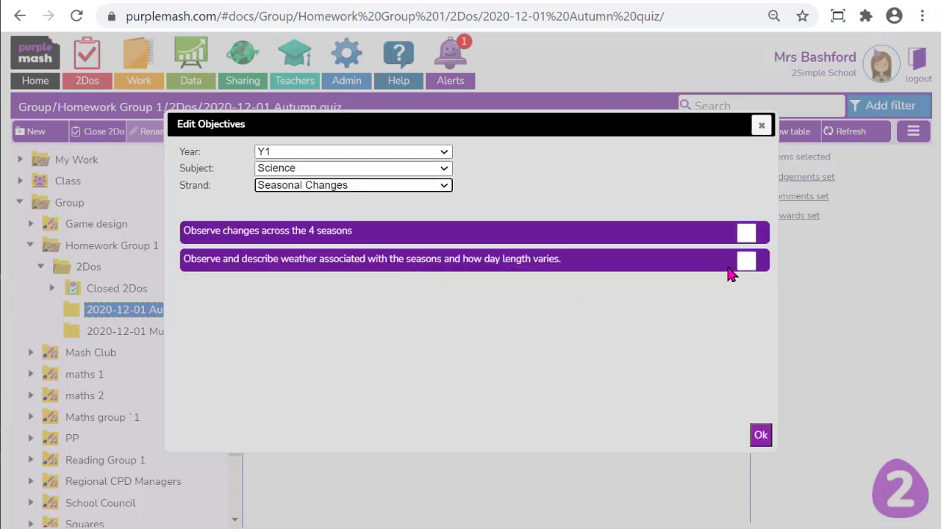
Step: Add both Seasonal Changes objectives, on changes across the 4 seasons and on weather and day length, to the judgements
{"action": "left_click", "coordinate": [746, 232]}
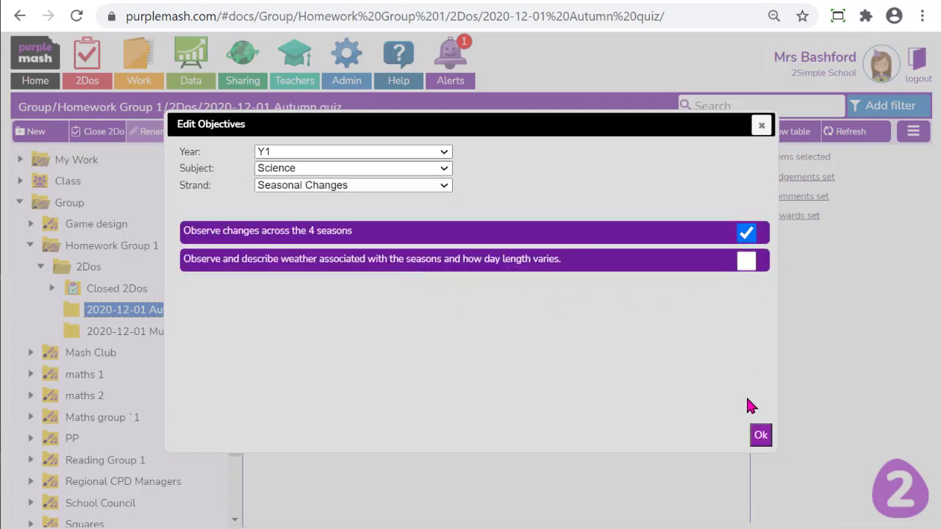
{"action": "left_click", "coordinate": [747, 261]}
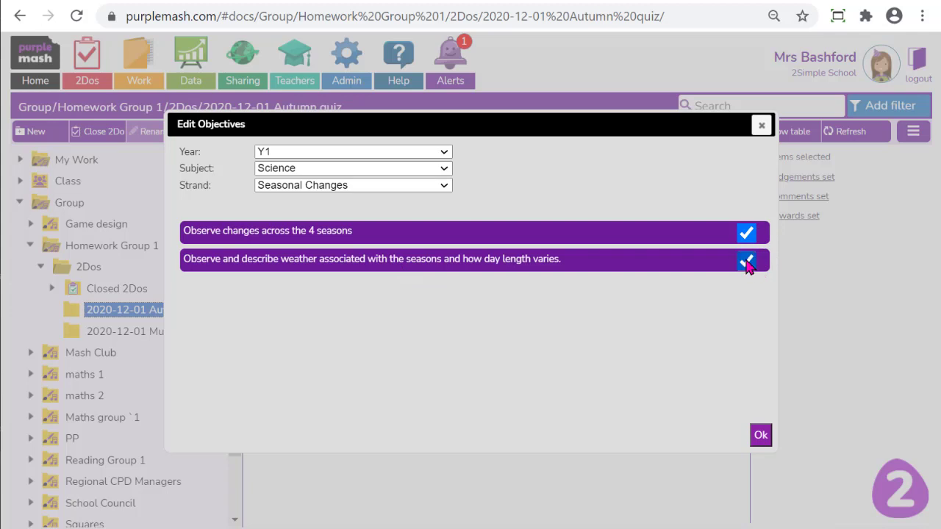
{"action": "left_click", "coordinate": [761, 433]}
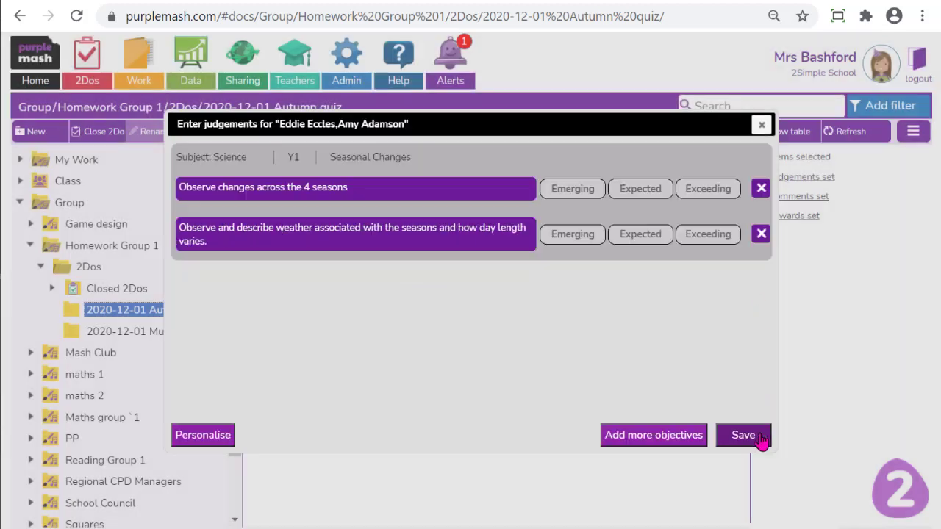
Step: Judge the two pupils Exceeding for observing changes across the 4 seasons and Emerging for describing weather and day length
{"action": "left_click", "coordinate": [687, 193]}
{"action": "left_click", "coordinate": [640, 235]}
{"action": "left_click", "coordinate": [592, 237]}
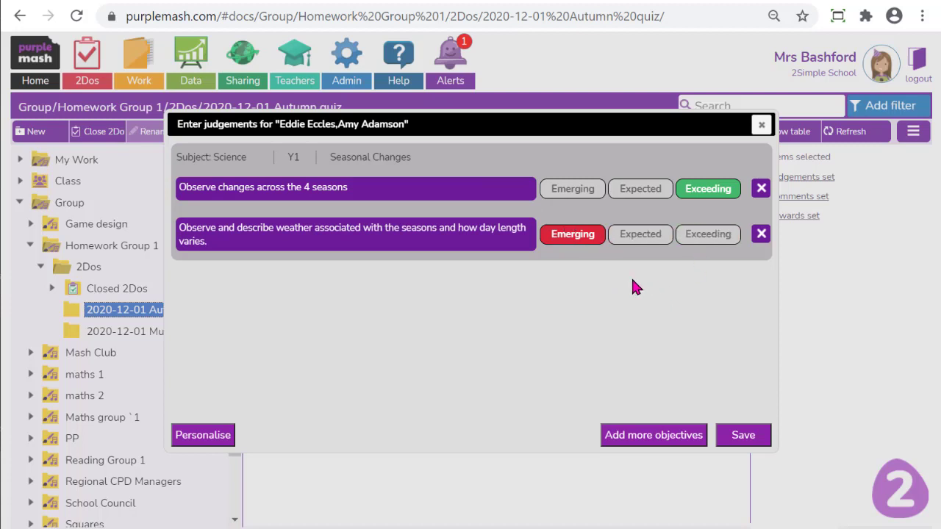
Step: Examine the preset judgement name sets available for personalising the school's judgements, and leave without changing them
{"action": "left_click", "coordinate": [189, 436]}
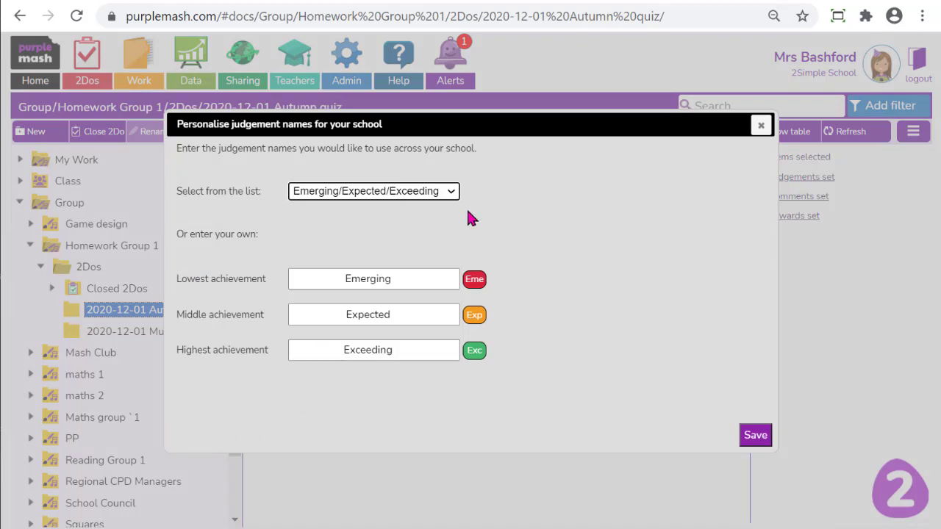
{"action": "left_click", "coordinate": [450, 195]}
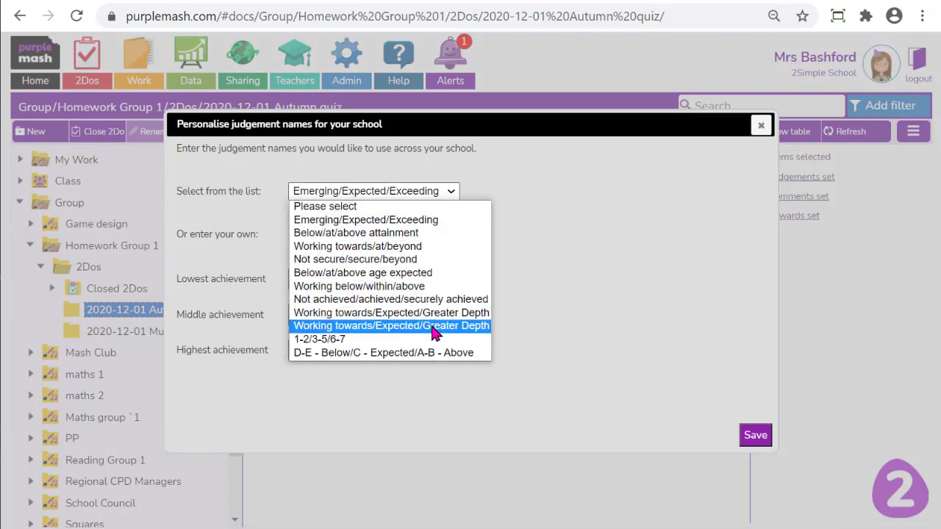
{"action": "left_click", "coordinate": [506, 184]}
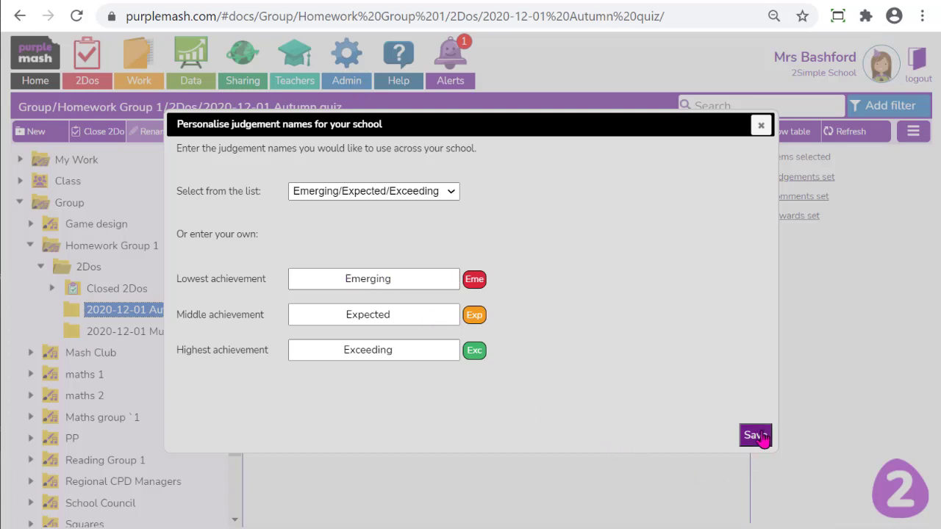
{"action": "left_click", "coordinate": [760, 126]}
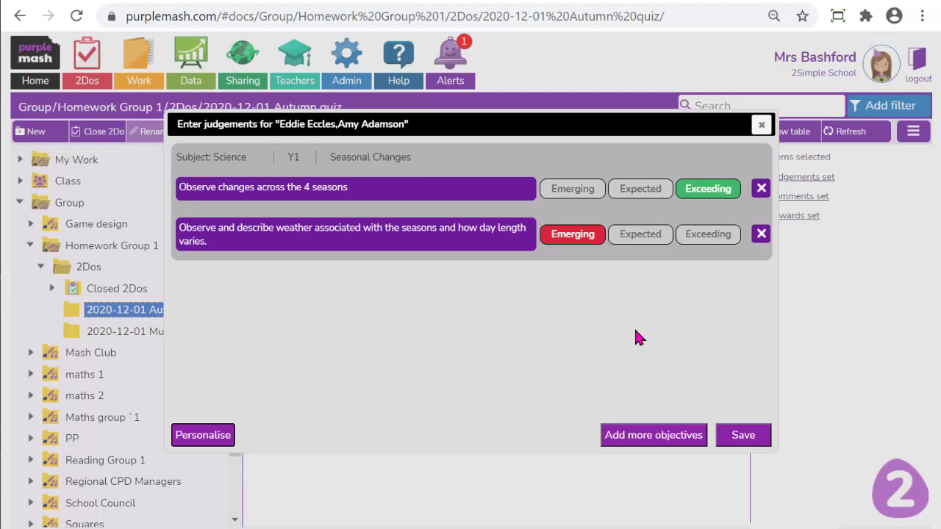
Step: Save the judgements for both pupils and review the ones recorded on the first pupil's work
{"action": "left_click", "coordinate": [737, 435]}
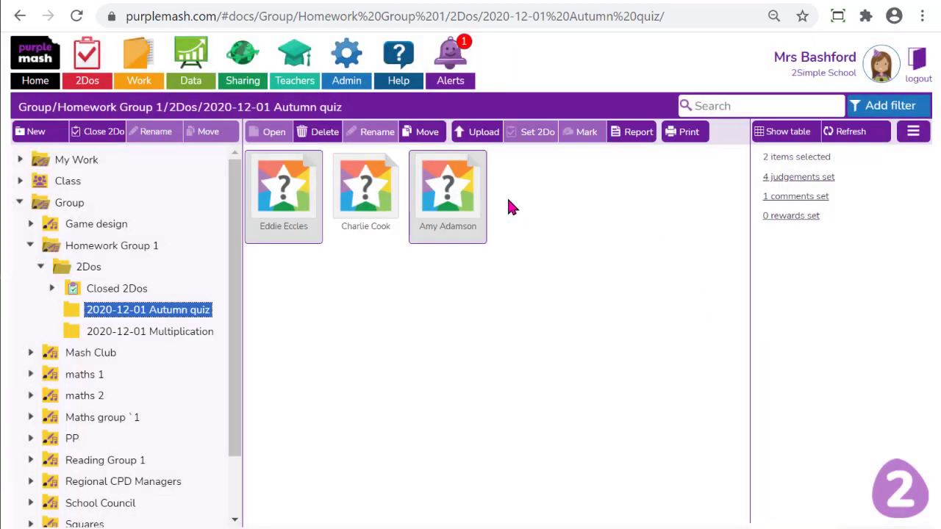
{"action": "left_click", "coordinate": [481, 356]}
{"action": "left_click", "coordinate": [300, 212]}
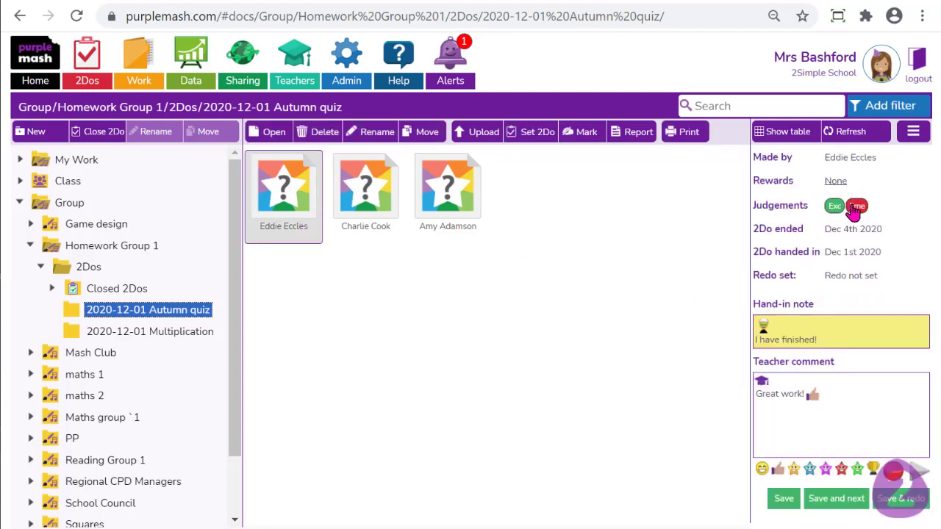
{"action": "left_click", "coordinate": [855, 209]}
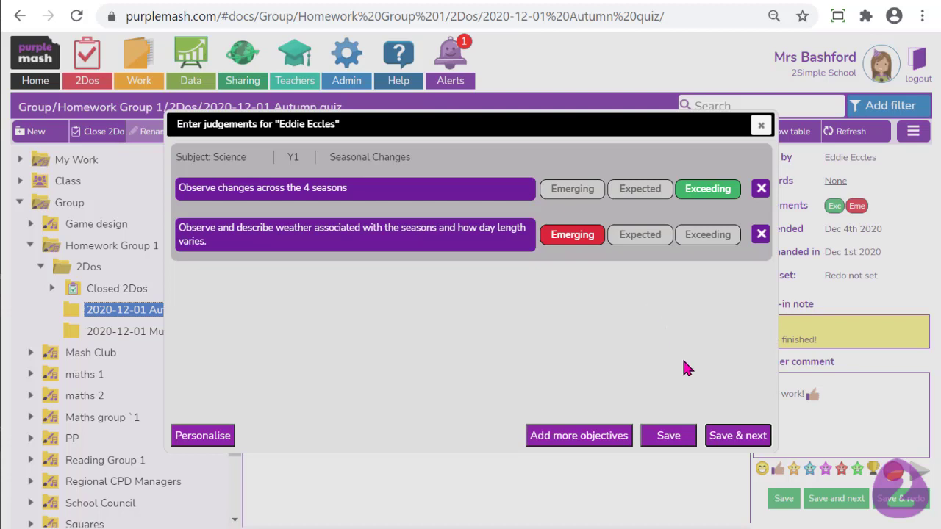
{"action": "left_click", "coordinate": [760, 125]}
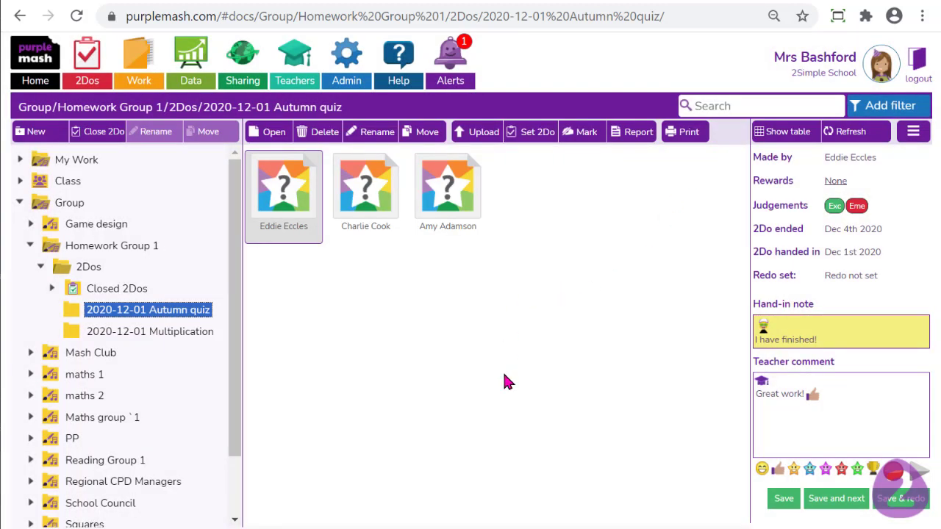
Step: View the Data Dashboard's Y1 Science judgements for Seasonal Changes, including the report for the weather and day length objective
{"action": "left_click", "coordinate": [195, 68]}
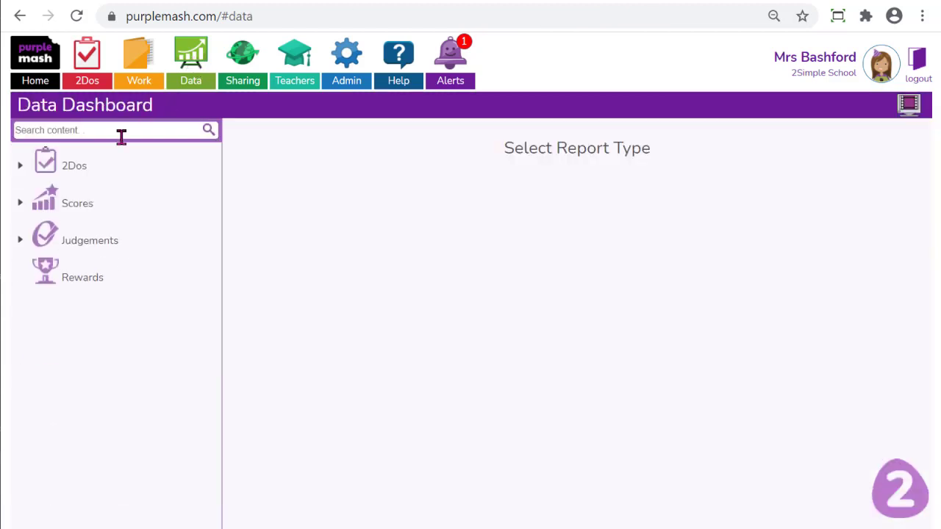
{"action": "left_click", "coordinate": [19, 241]}
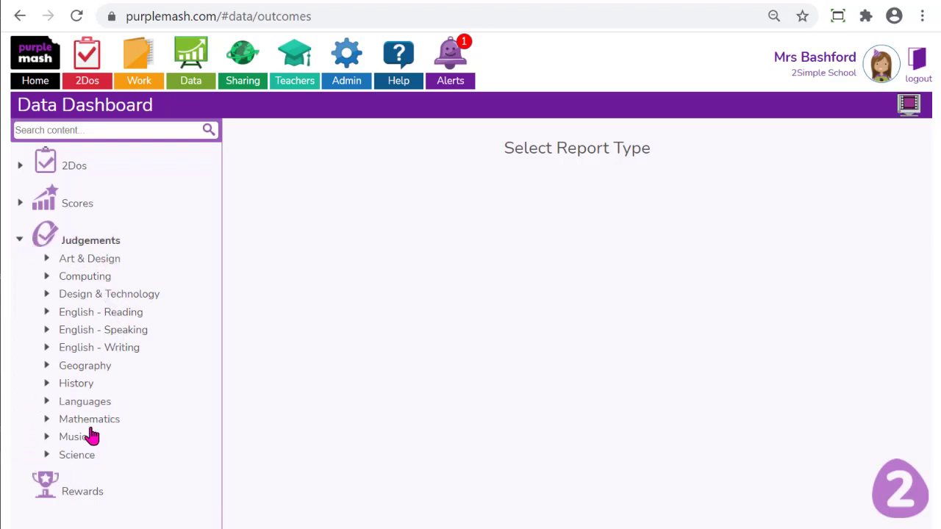
{"action": "left_click", "coordinate": [80, 458]}
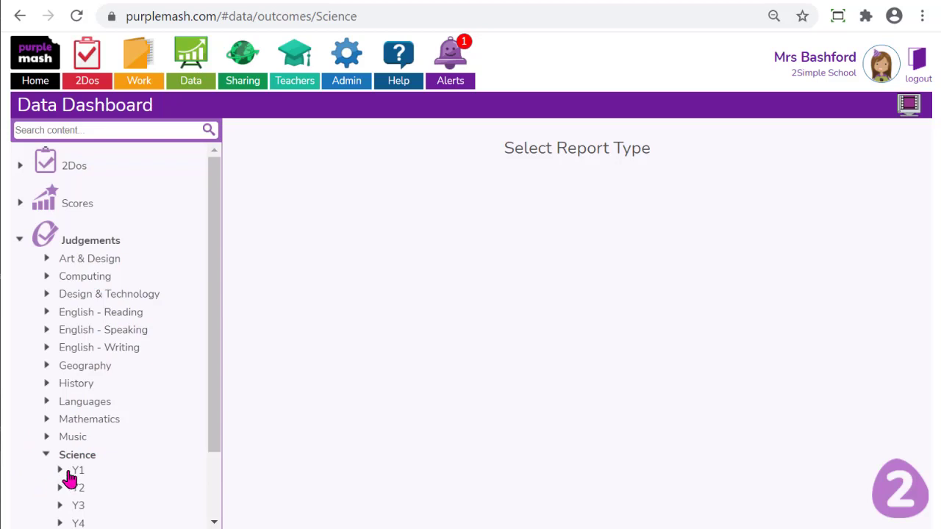
{"action": "left_click", "coordinate": [71, 470]}
{"action": "scroll", "coordinate": [122, 471], "scroll_direction": "down", "scroll_amount": 2}
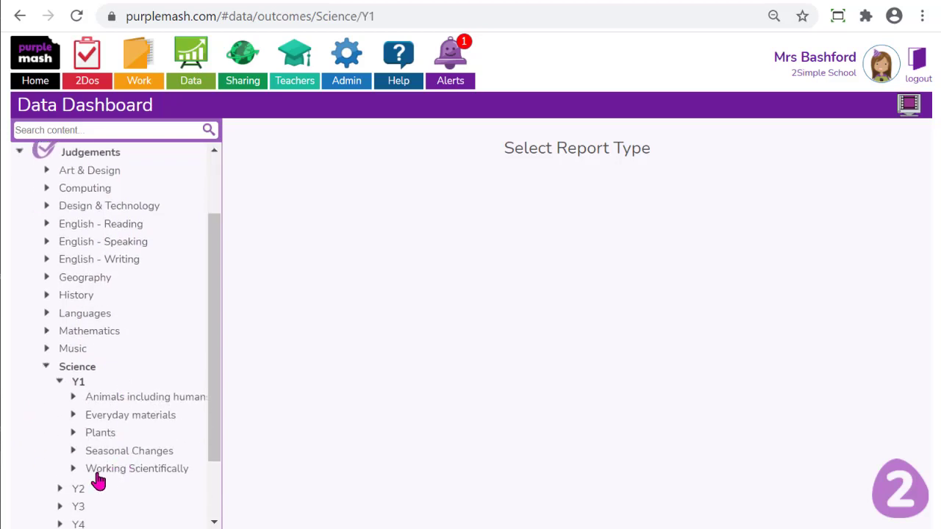
{"action": "left_click", "coordinate": [101, 454]}
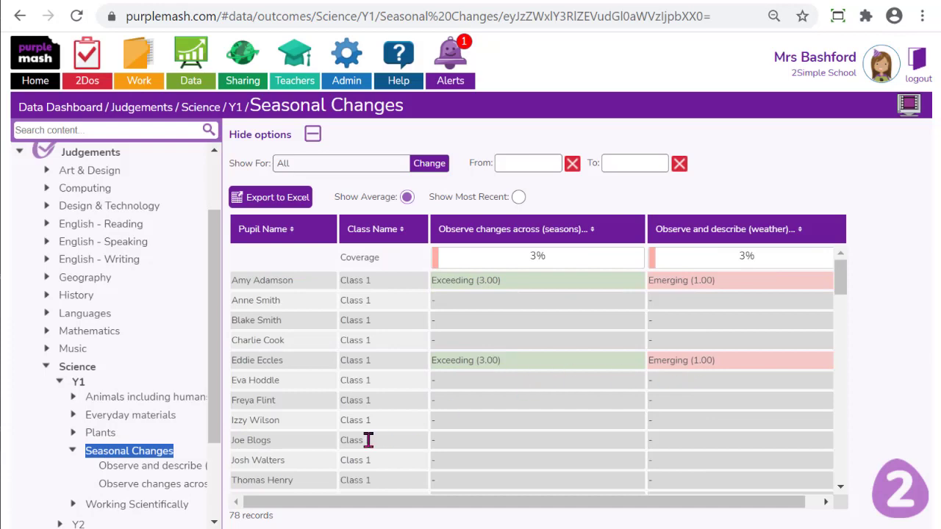
{"action": "left_click", "coordinate": [167, 470]}
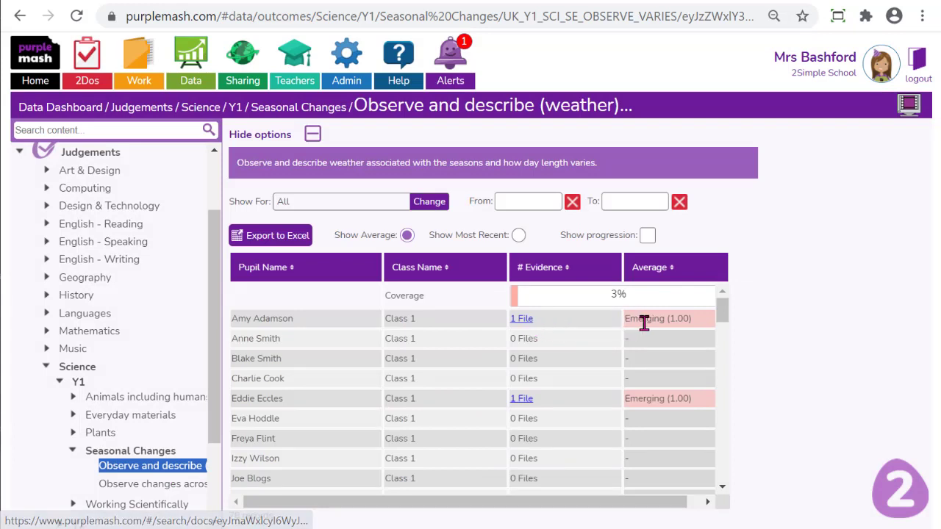
Step: Bring up the Data Dashboard's help videos and play Introduction to Data Dashboard
{"action": "left_click", "coordinate": [909, 109]}
{"action": "left_click", "coordinate": [224, 495]}
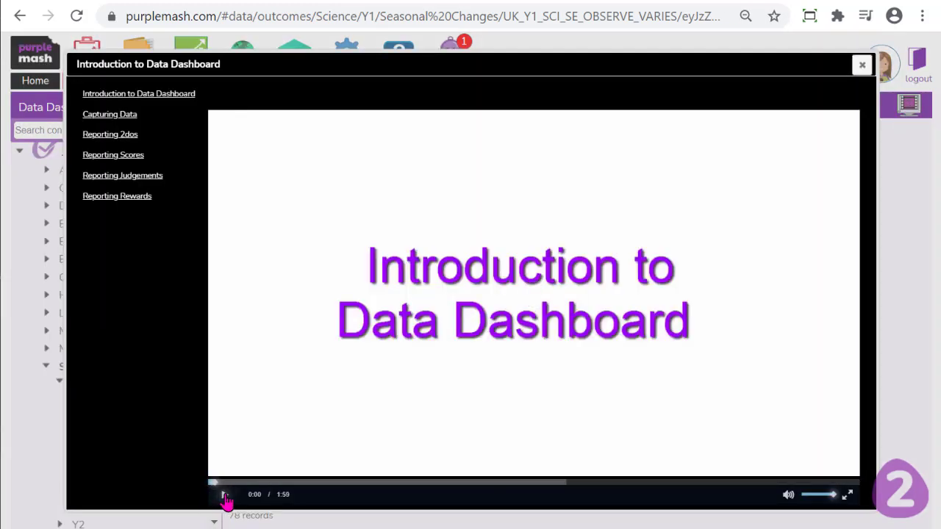